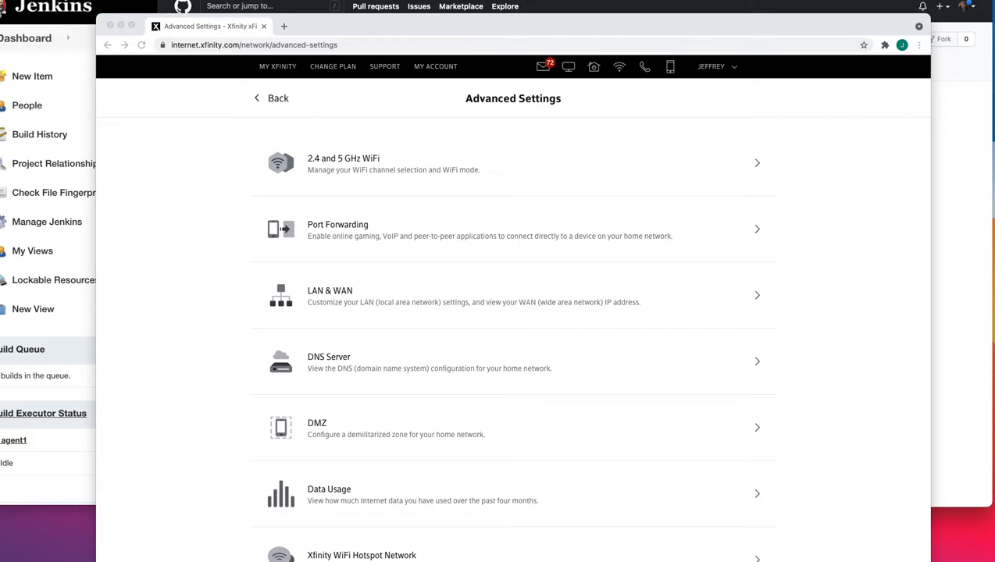
Bring the VMware ESXi host window across to cover the Xfinity Advanced Settings page.
{"action": "left_click_drag", "start_coordinate": [0, 99], "coordinate": [268, 19]}
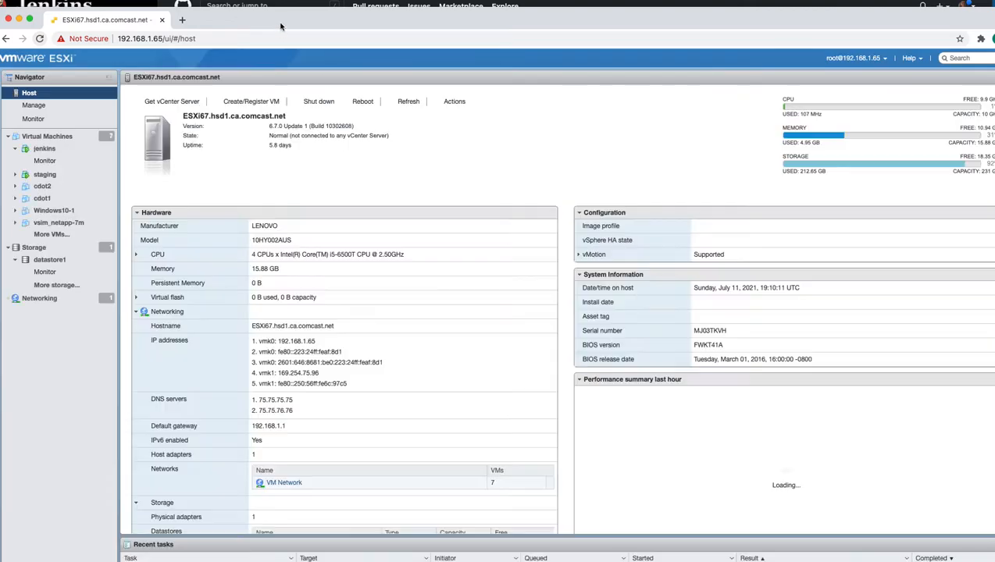
From the full VM list, open the jenkins VM's page and its console at the Ubuntu login prompt.
{"action": "left_click_drag", "start_coordinate": [276, 22], "coordinate": [278, 19]}
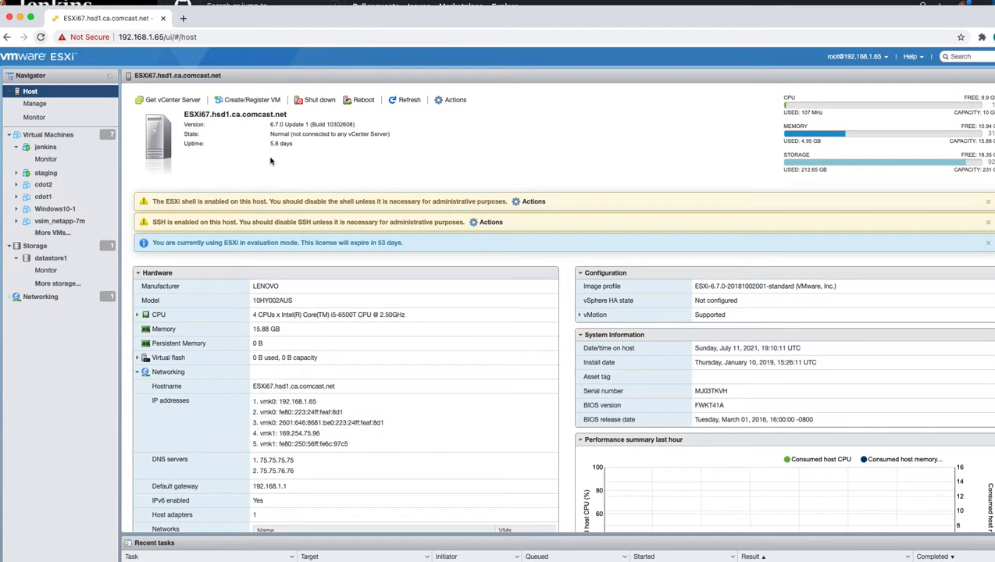
{"action": "left_click", "coordinate": [52, 234]}
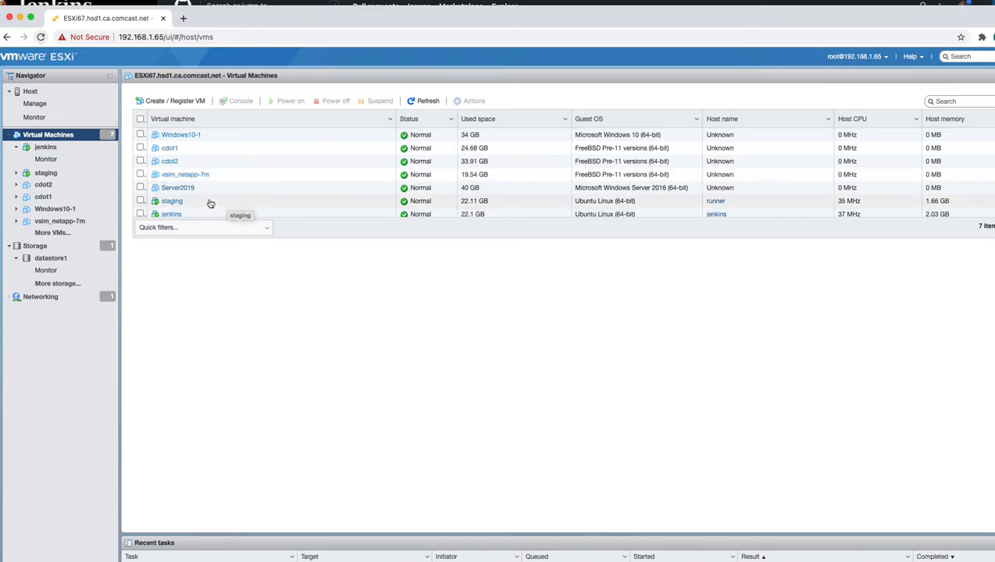
{"action": "left_click", "coordinate": [173, 214]}
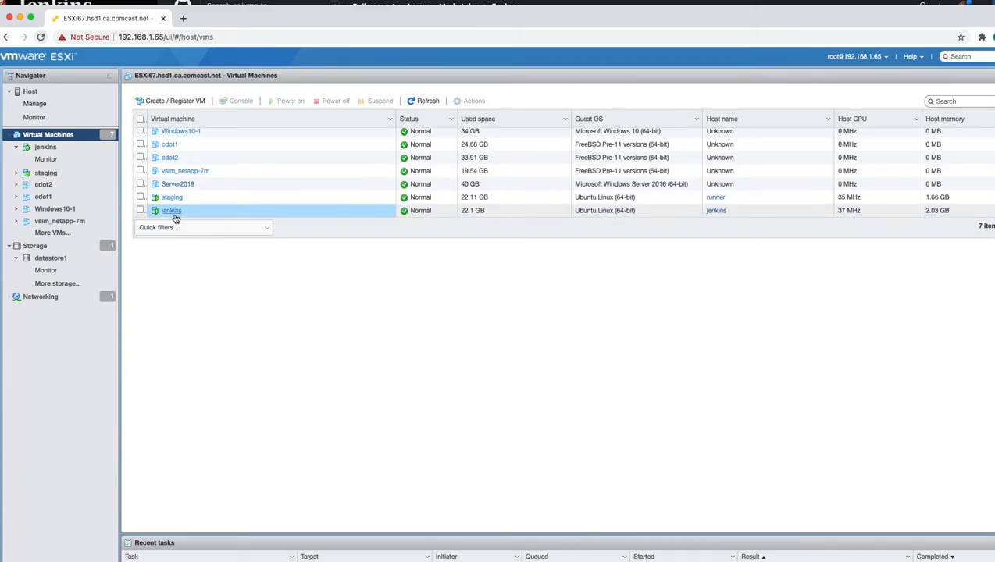
{"action": "left_click", "coordinate": [172, 212]}
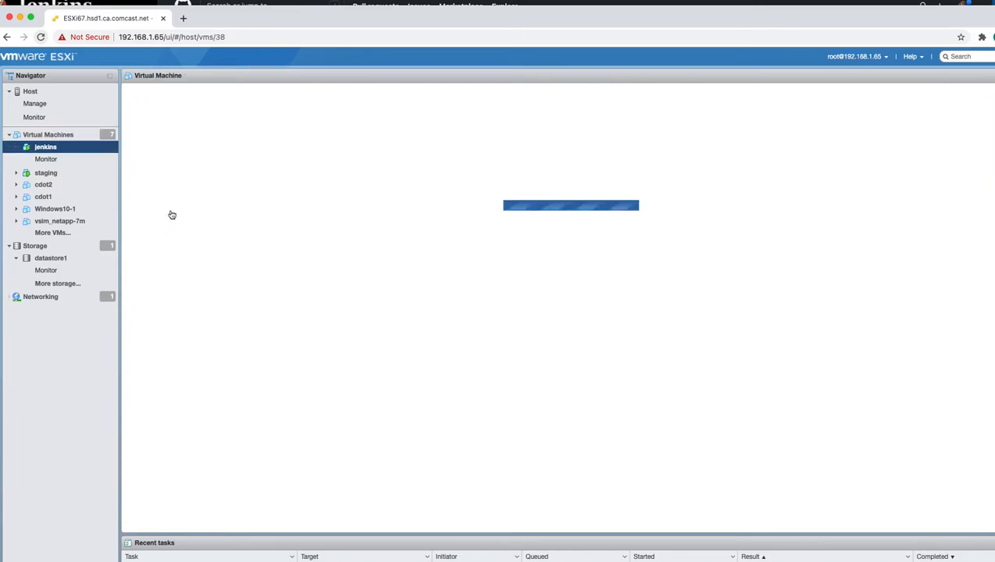
{"action": "left_click", "coordinate": [234, 166]}
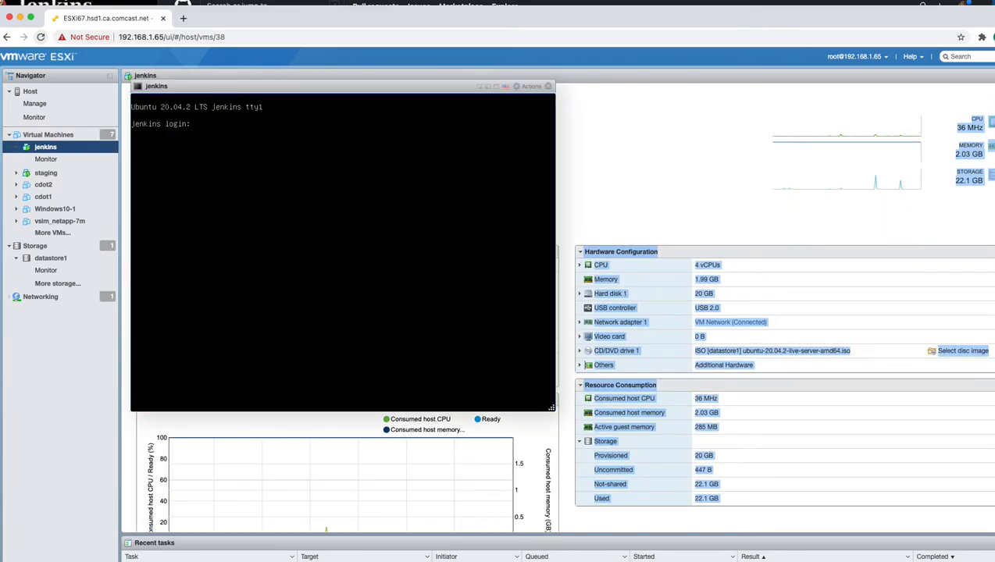
Log in to the jenkins console and run ip addr, showing address 192.168.1.220.
{"action": "left_click", "coordinate": [316, 211]}
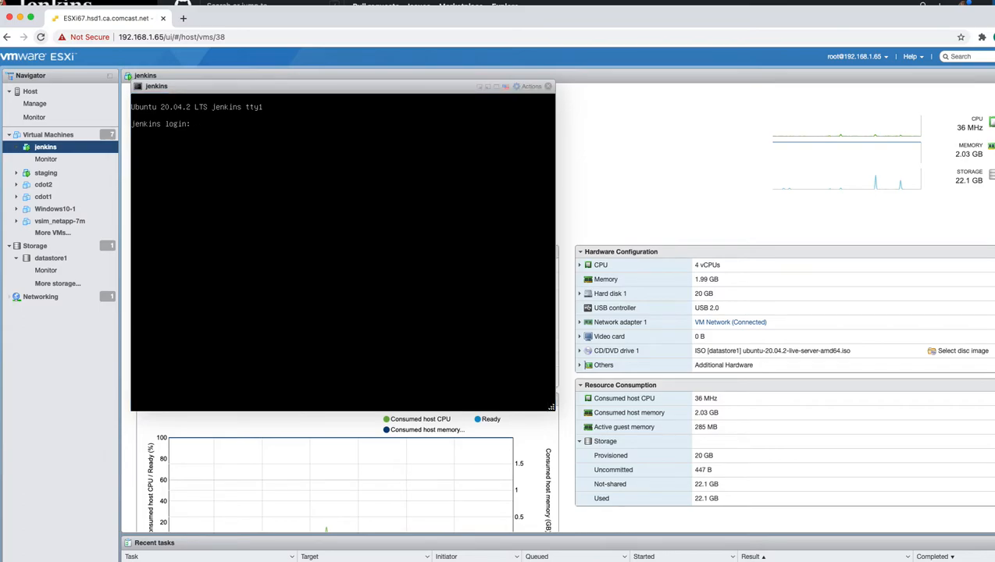
{"action": "type", "text": "jfall"}
{"action": "key", "text": "Return"}
{"action": "key", "text": "Return"}
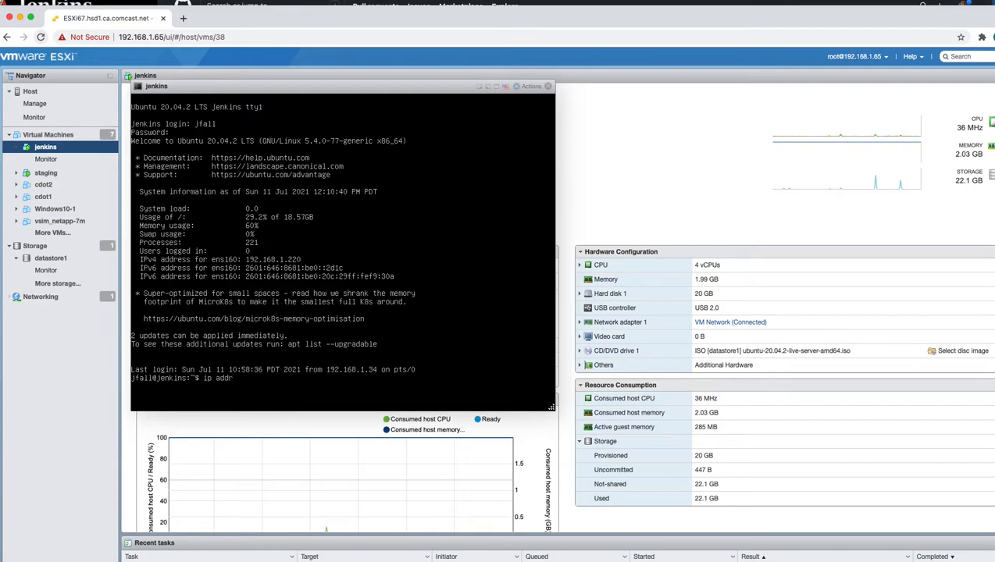
{"action": "type", "text": "ip addr"}
{"action": "key", "text": "Return"}
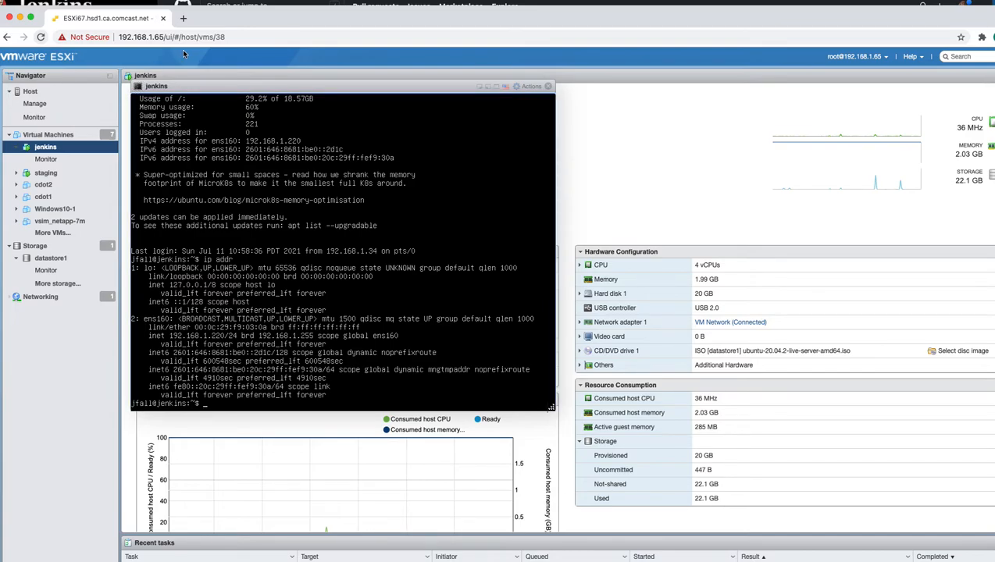
{"action": "left_click_drag", "start_coordinate": [214, 19], "coordinate": [222, 559]}
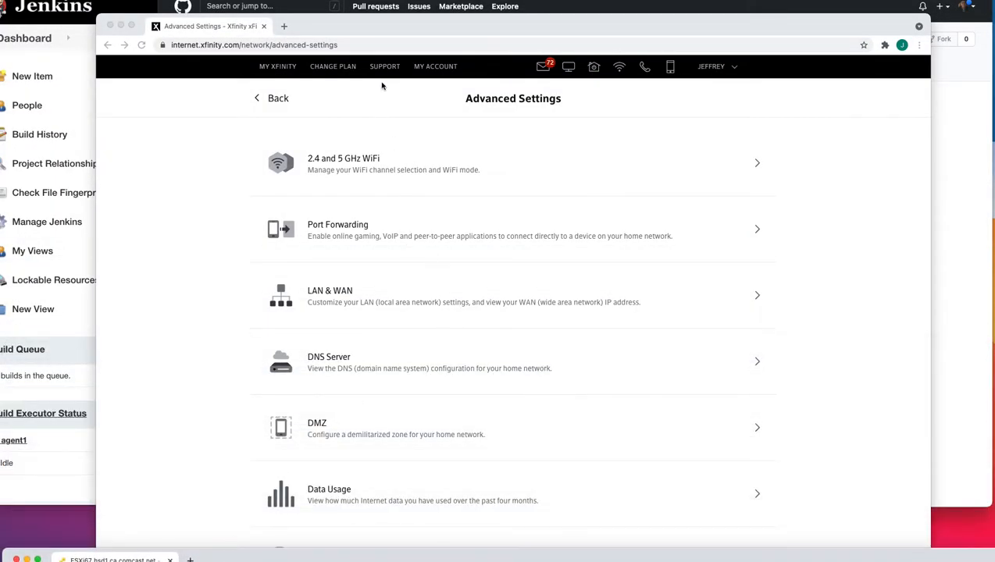
Highlight the Jenkins dashboard's web address and its 8080 port, then move the window aside.
{"action": "left_click", "coordinate": [338, 35]}
{"action": "left_click_drag", "start_coordinate": [329, 26], "coordinate": [430, 79]}
{"action": "left_click", "coordinate": [110, 86]}
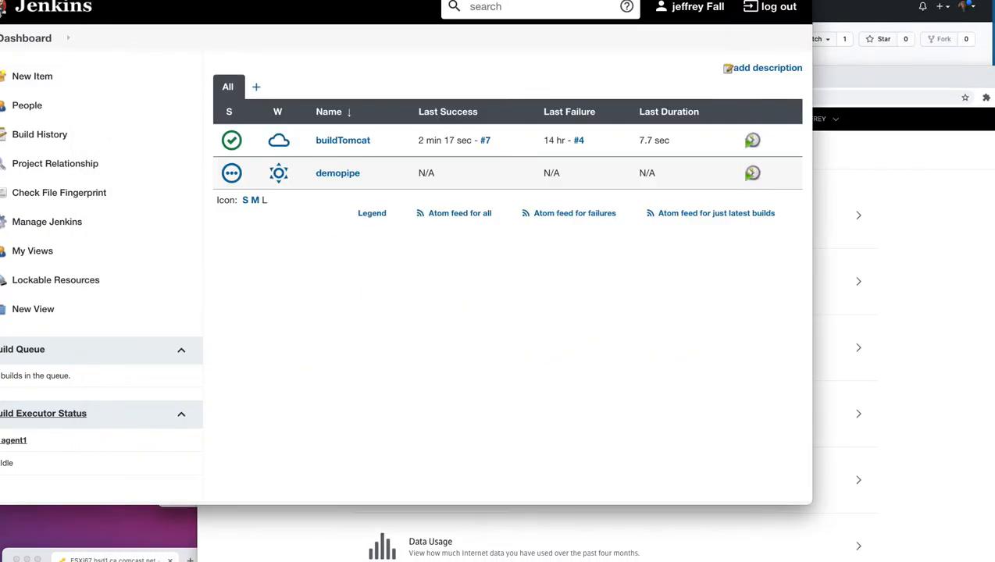
{"action": "left_click_drag", "start_coordinate": [350, 0], "coordinate": [346, 9]}
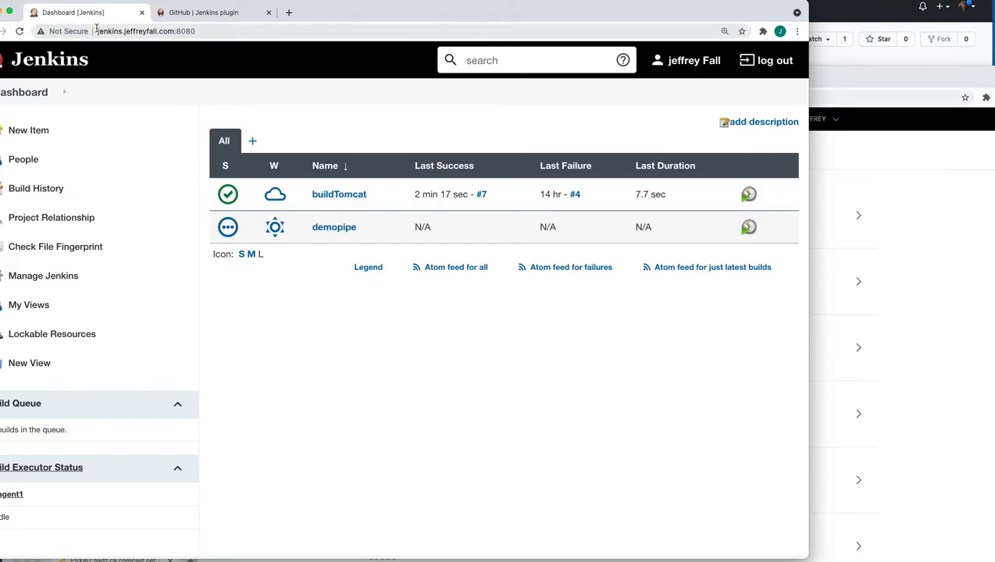
{"action": "left_click_drag", "start_coordinate": [96, 29], "coordinate": [196, 28]}
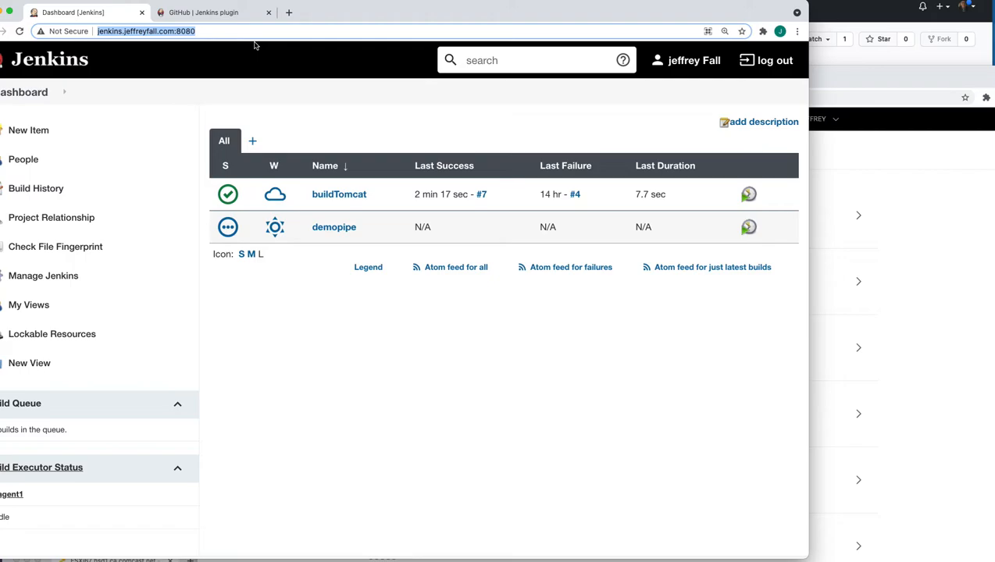
{"action": "left_click", "coordinate": [232, 28]}
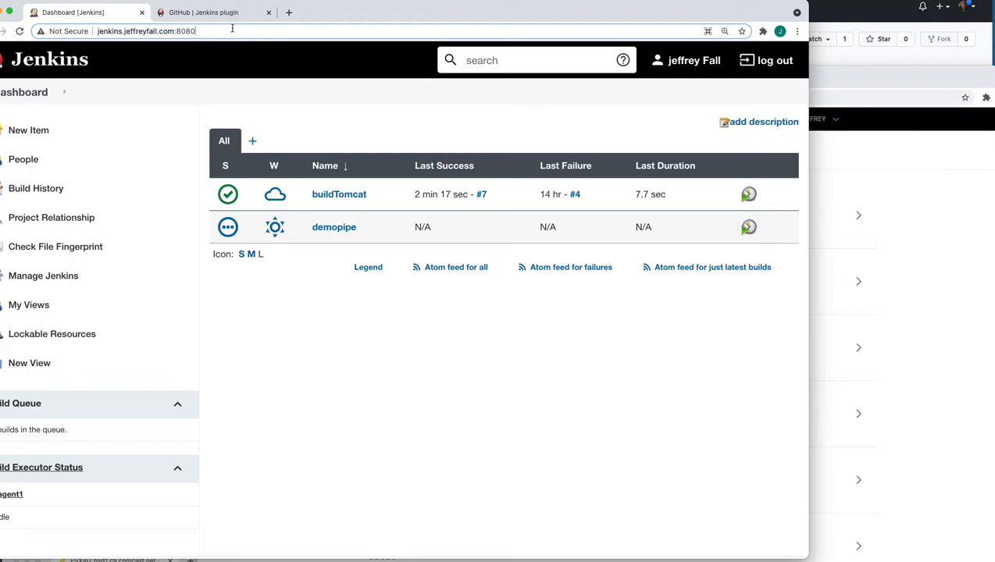
{"action": "left_click_drag", "start_coordinate": [200, 32], "coordinate": [177, 31]}
{"action": "left_click_drag", "start_coordinate": [355, 11], "coordinate": [0, 455]}
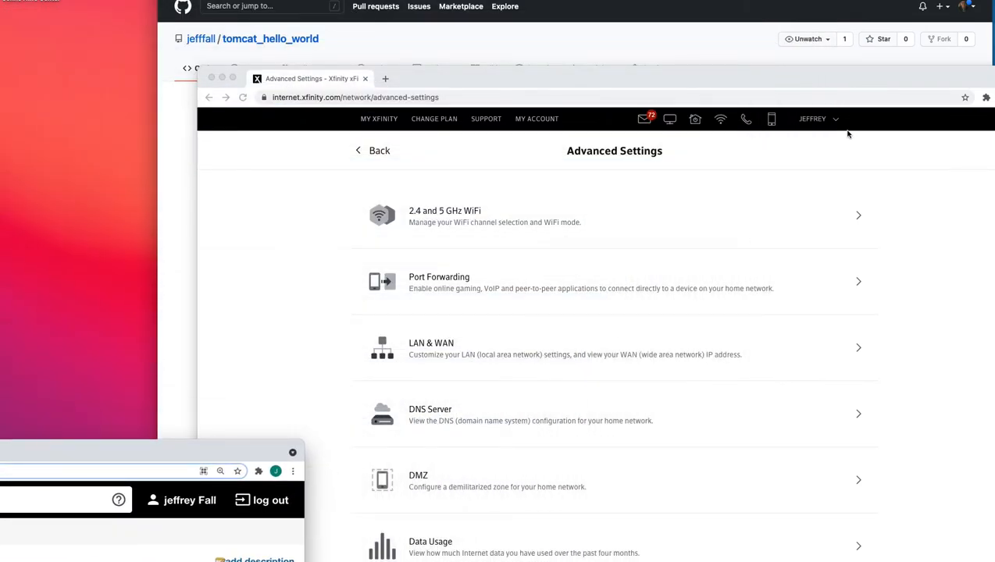
Open Xfinity's Port Forwarding page and scroll through its list of reserved devices.
{"action": "left_click", "coordinate": [641, 255]}
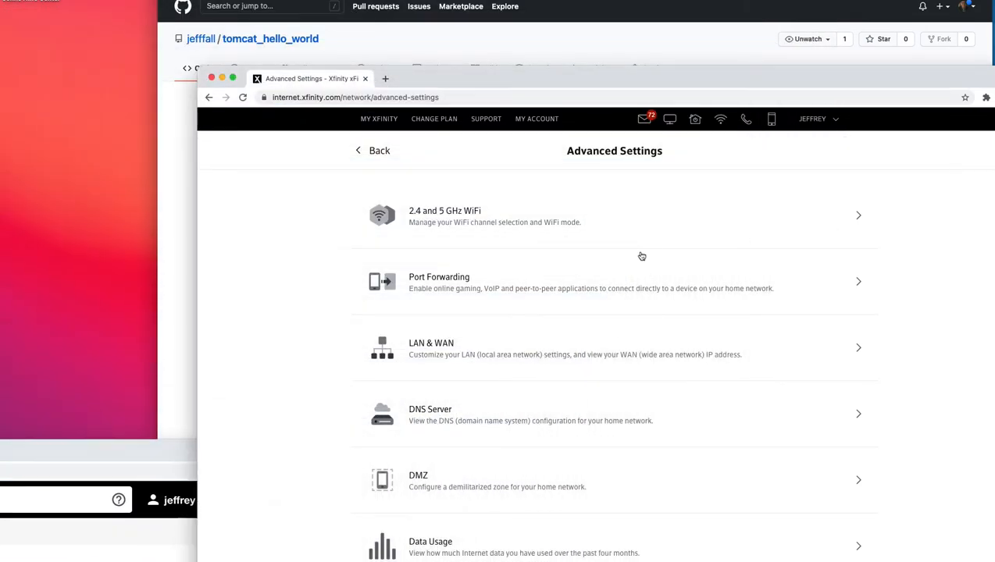
{"action": "left_click", "coordinate": [466, 281]}
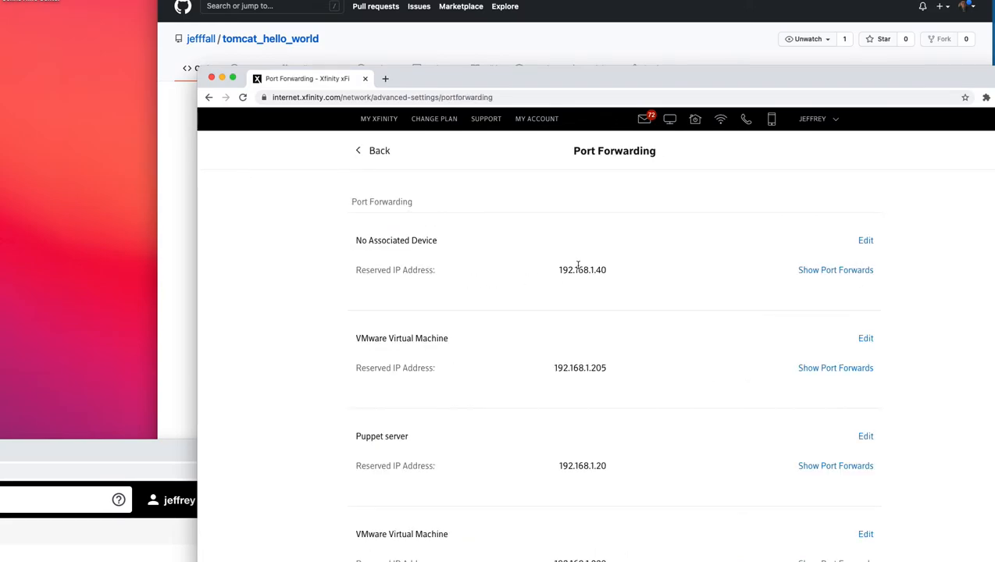
{"action": "left_click_drag", "start_coordinate": [467, 77], "coordinate": [370, 40]}
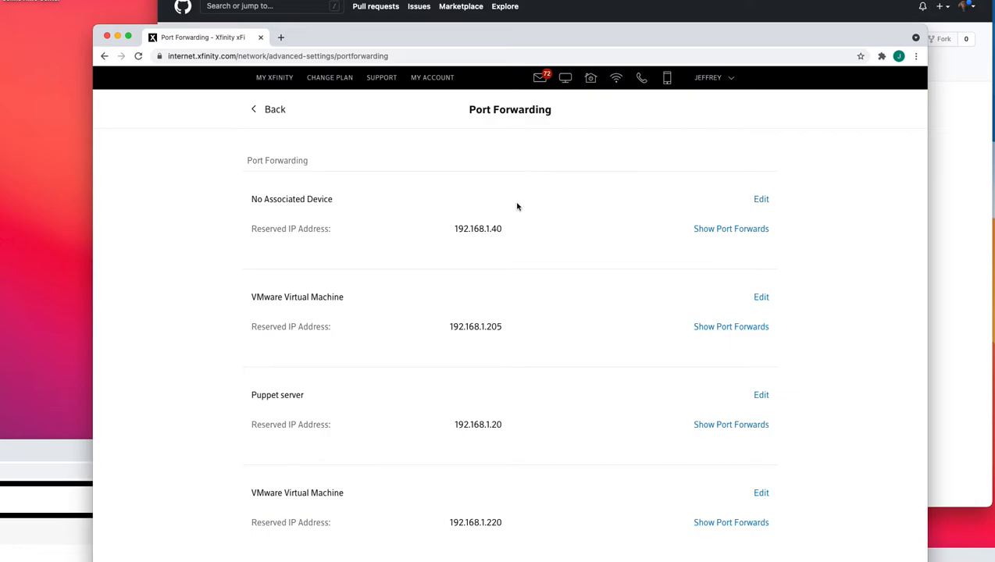
{"action": "left_click_drag", "start_coordinate": [428, 36], "coordinate": [377, 22]}
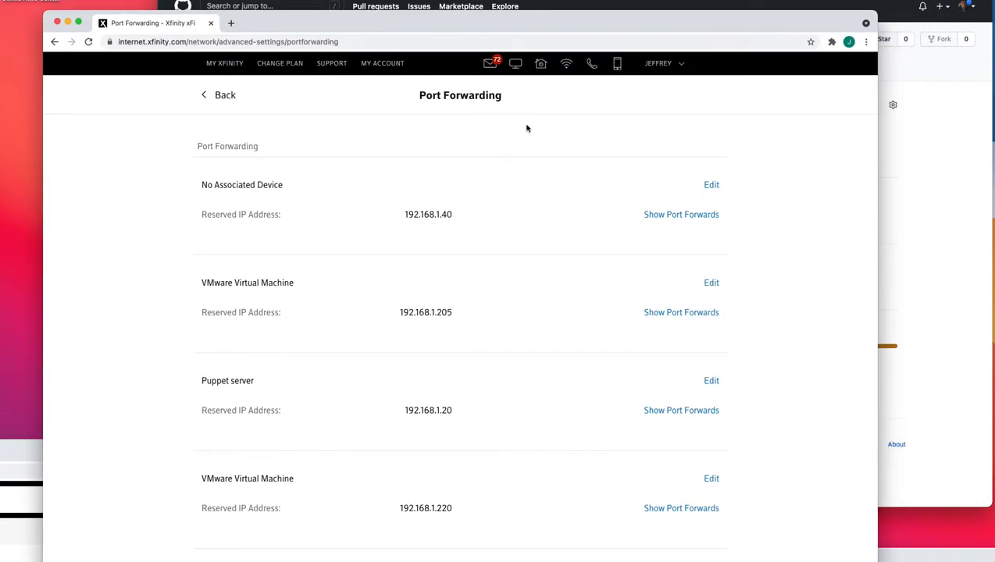
{"action": "scroll", "coordinate": [522, 159], "scroll_direction": "down", "scroll_amount": 1}
{"action": "scroll", "coordinate": [519, 159], "scroll_direction": "up", "scroll_amount": 1}
{"action": "scroll", "coordinate": [516, 164], "scroll_direction": "down", "scroll_amount": 10}
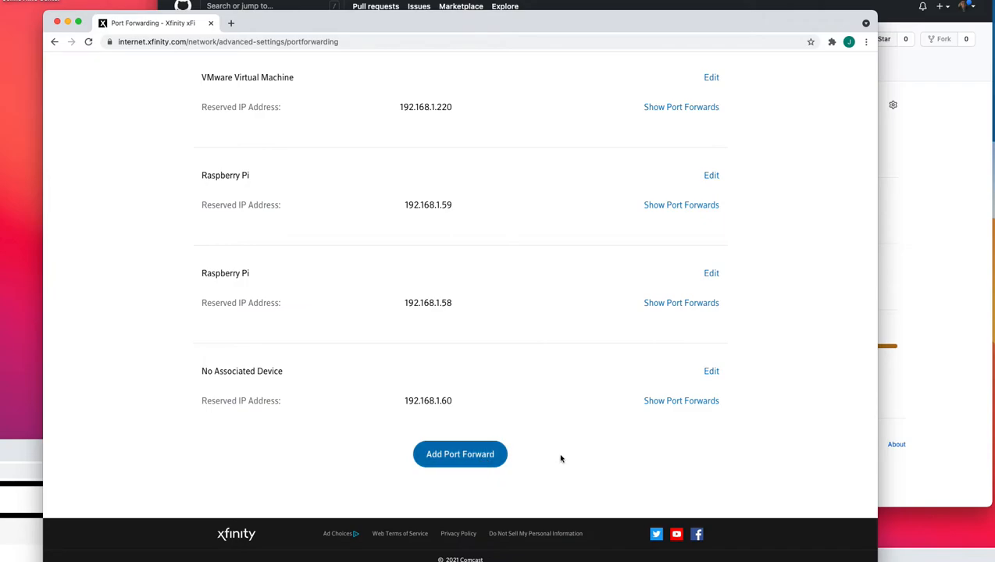
Start a port forward on port 8888, browse the device list, then cancel without adding it.
{"action": "left_click", "coordinate": [472, 459]}
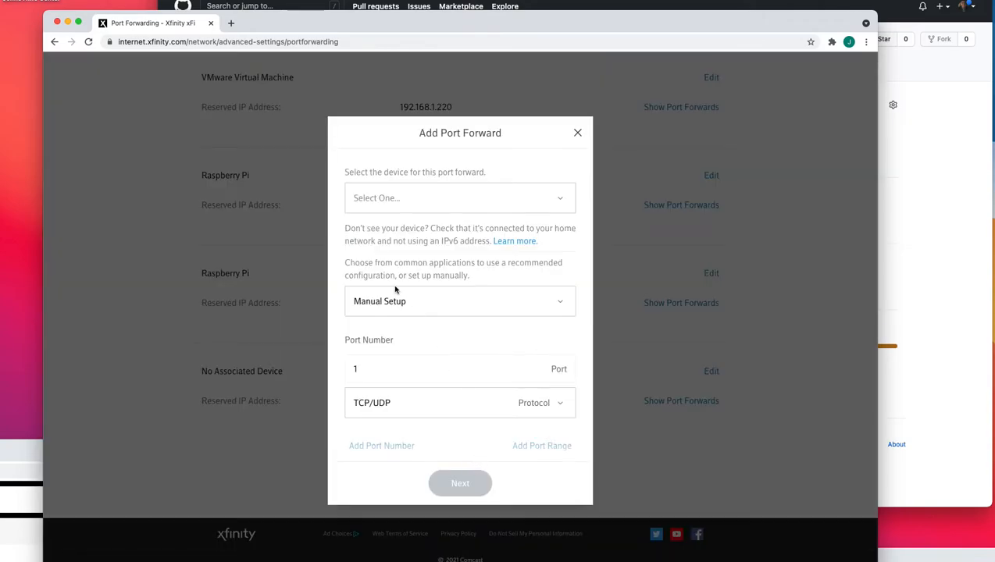
{"action": "left_click", "coordinate": [383, 369]}
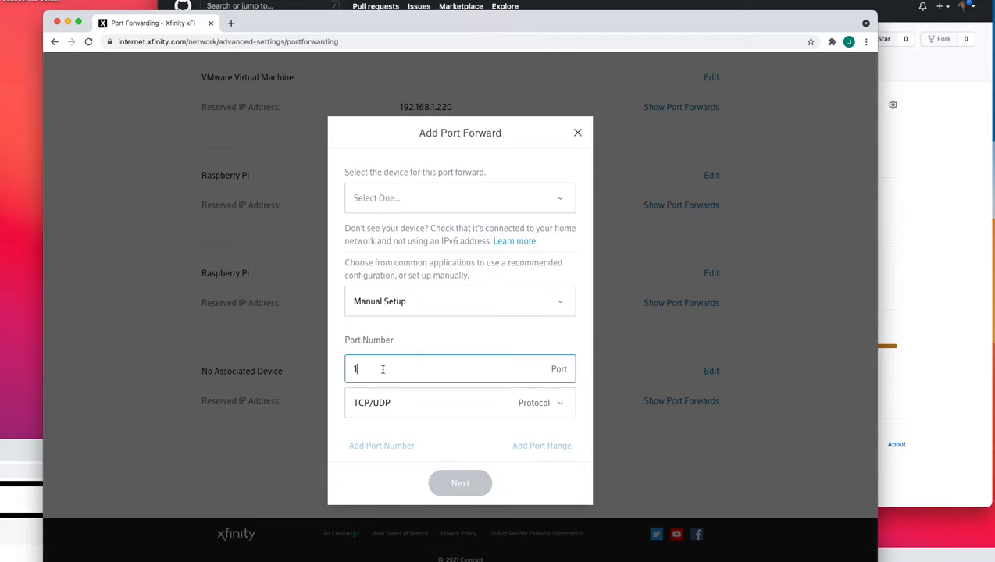
{"action": "key", "text": "BackSpace"}
{"action": "type", "text": "8888"}
{"action": "left_click", "coordinate": [422, 147]}
{"action": "left_click", "coordinate": [435, 204]}
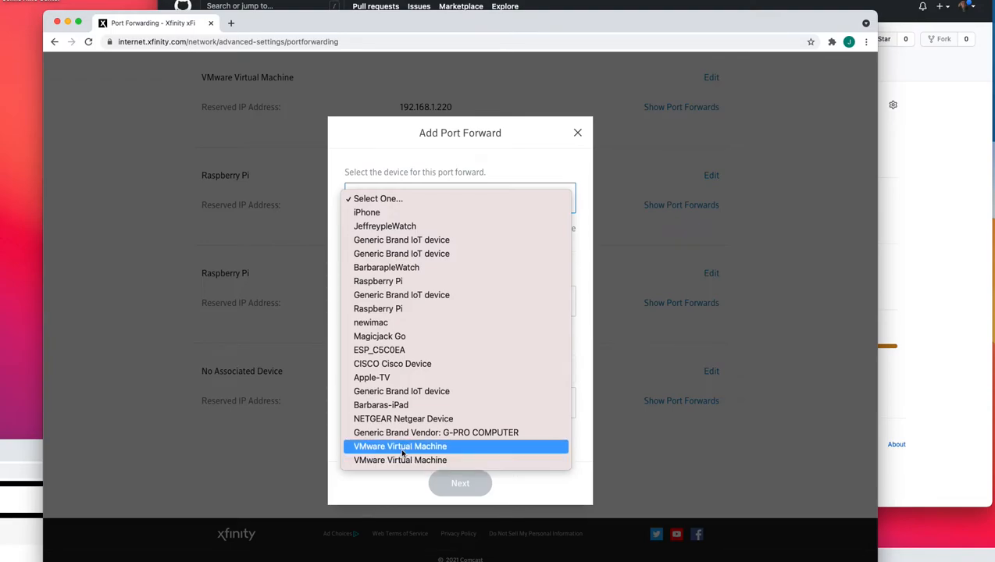
{"action": "left_click", "coordinate": [576, 135]}
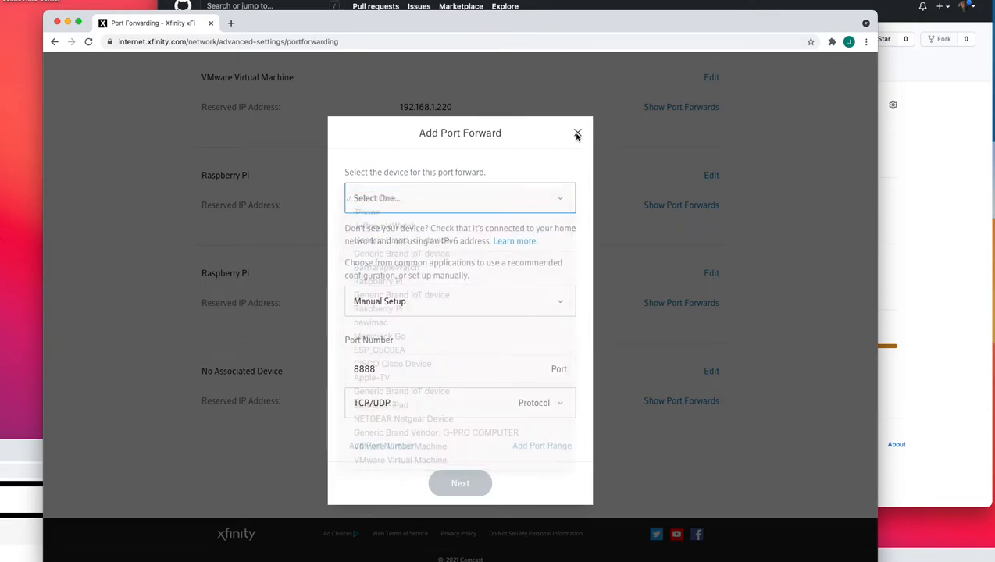
{"action": "scroll", "coordinate": [549, 109], "scroll_direction": "up", "scroll_amount": 2}
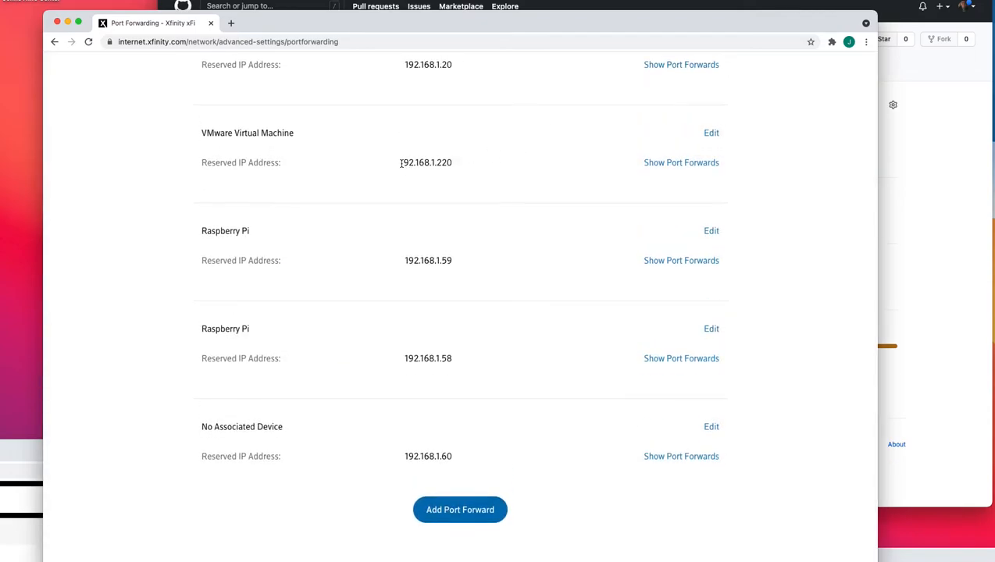
Reveal the port forwards for the VMware Virtual Machine at 192.168.1.220: port 8080, TCP/UDP.
{"action": "left_click_drag", "start_coordinate": [401, 162], "coordinate": [451, 164]}
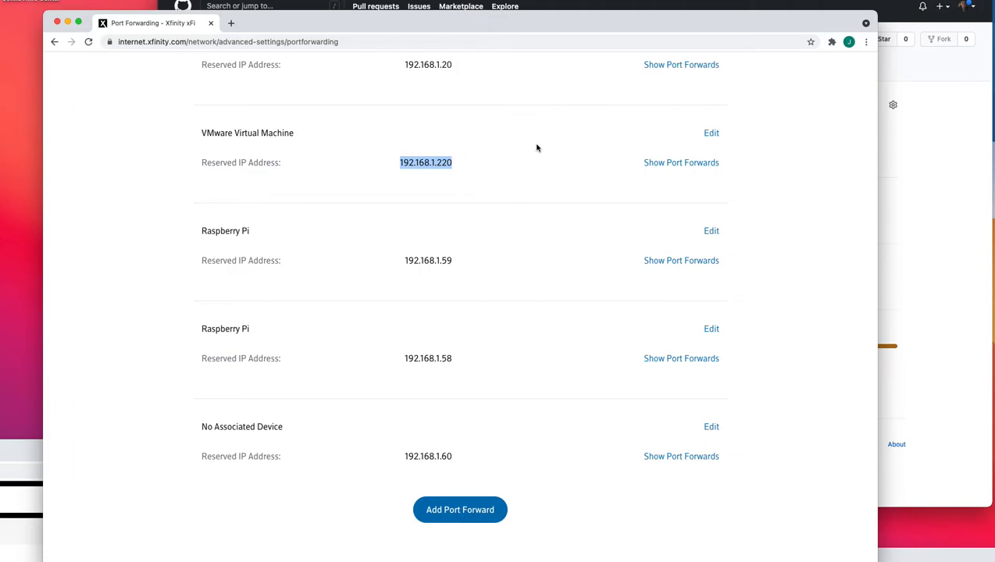
{"action": "left_click", "coordinate": [678, 168]}
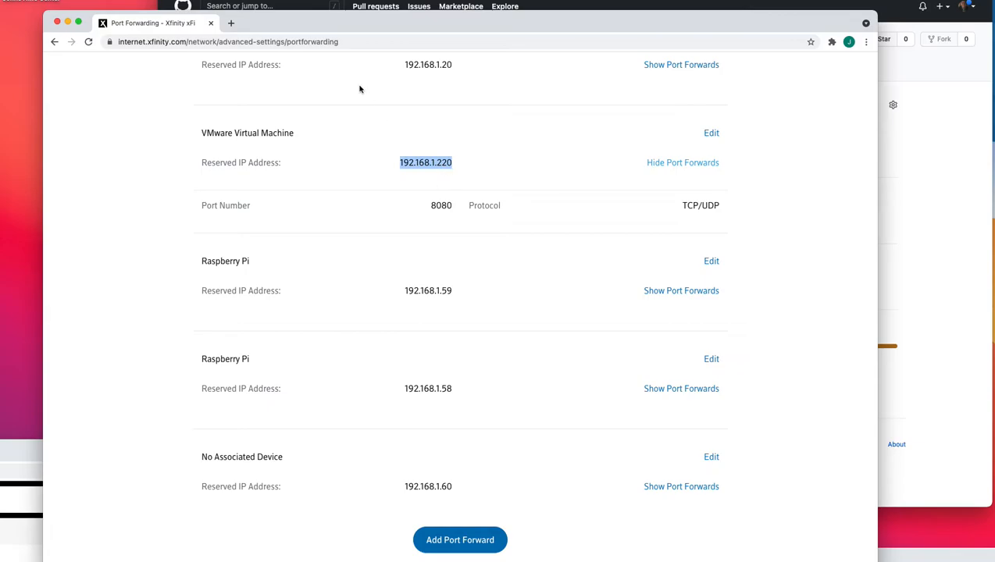
{"action": "left_click_drag", "start_coordinate": [347, 24], "coordinate": [333, 26]}
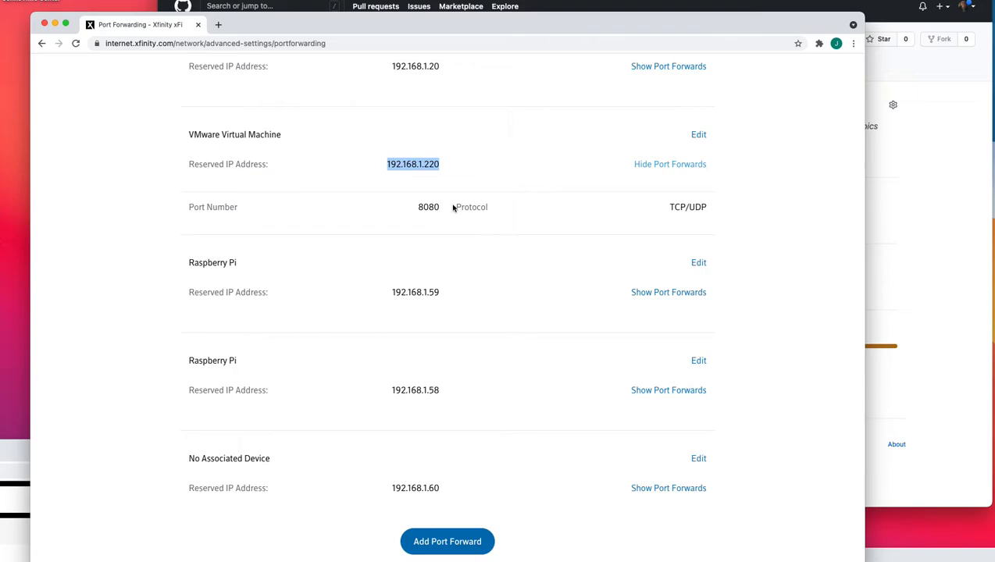
{"action": "left_click_drag", "start_coordinate": [441, 164], "coordinate": [423, 164]}
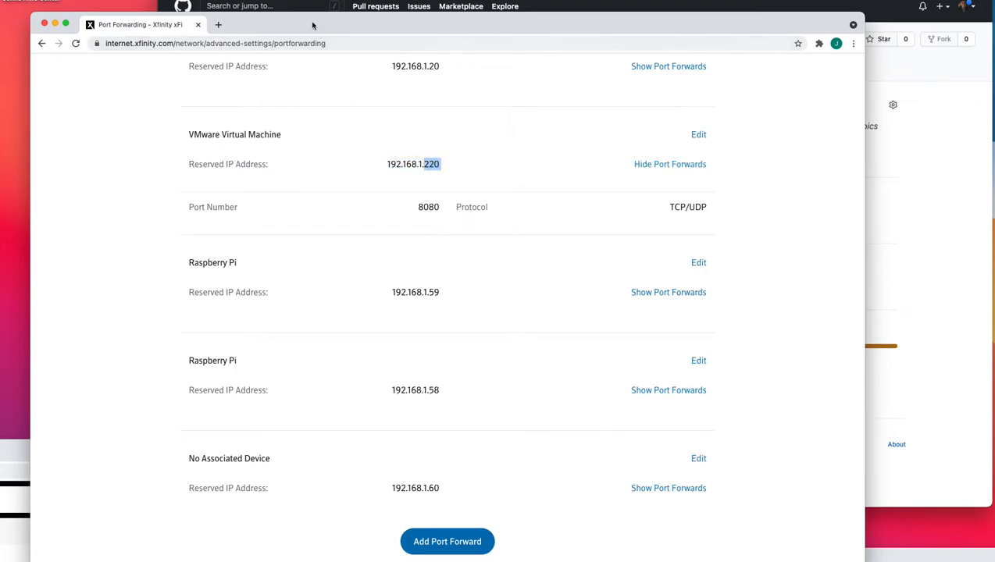
{"action": "left_click_drag", "start_coordinate": [314, 27], "coordinate": [305, 28]}
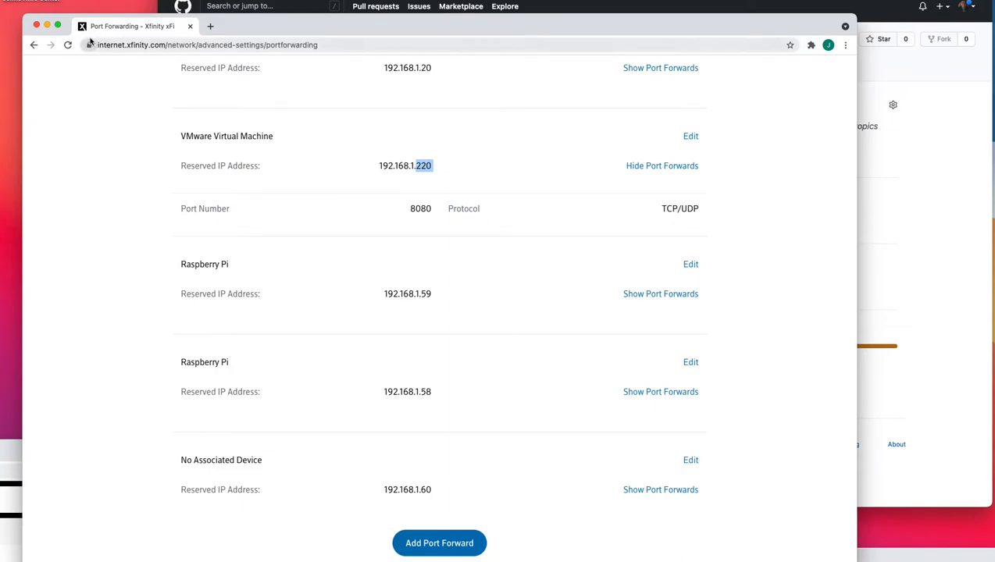
Close Xfinity and open the tomcat_hello_world push webhook for editing under Settings > Webhooks.
{"action": "left_click", "coordinate": [37, 28]}
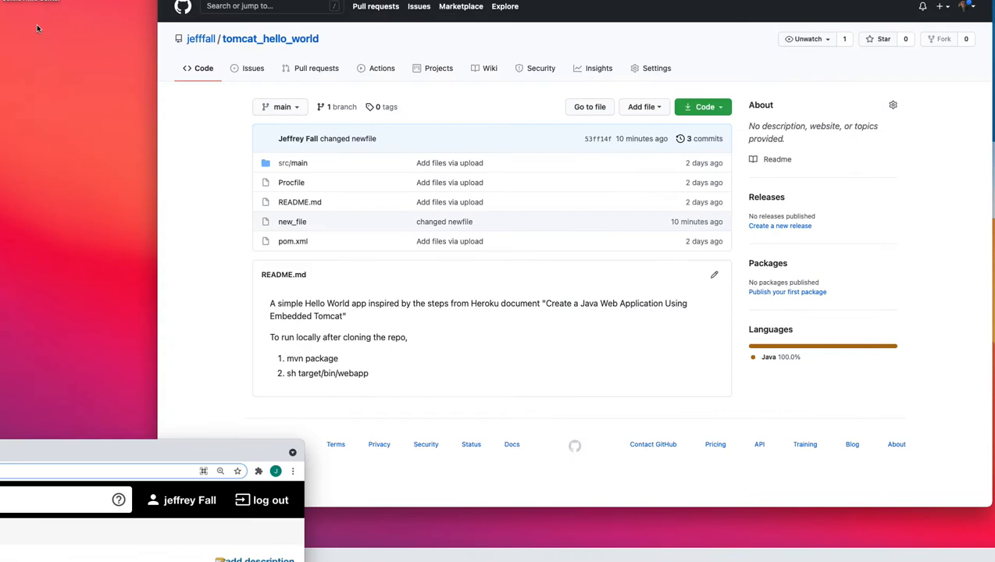
{"action": "left_click", "coordinate": [217, 113]}
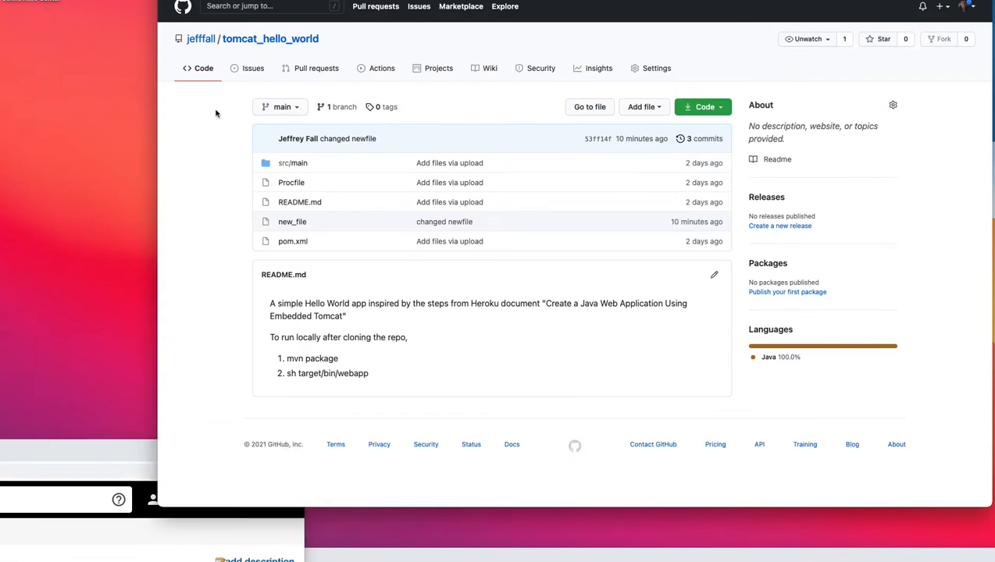
{"action": "left_click_drag", "start_coordinate": [429, 0], "coordinate": [371, 3]}
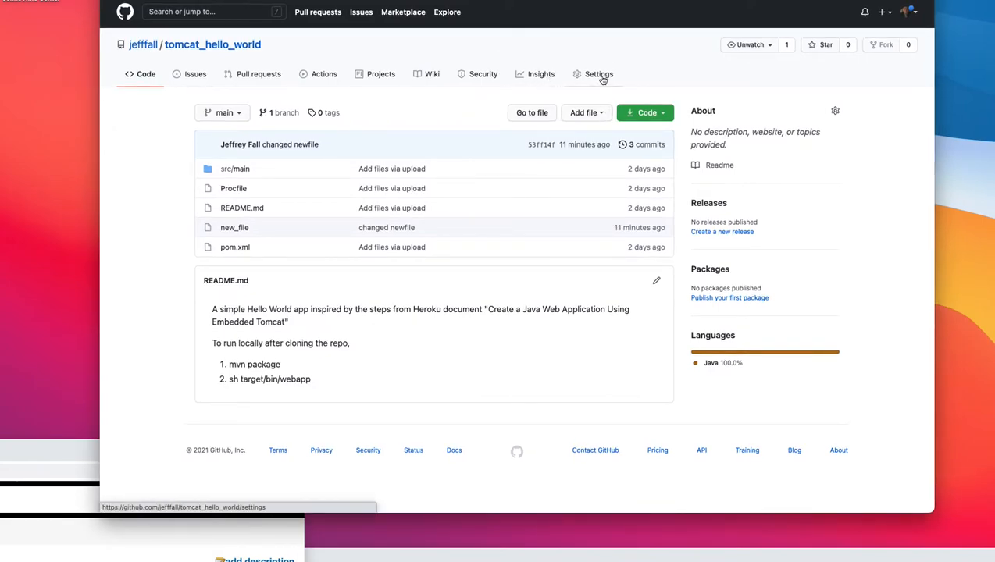
{"action": "left_click", "coordinate": [602, 77]}
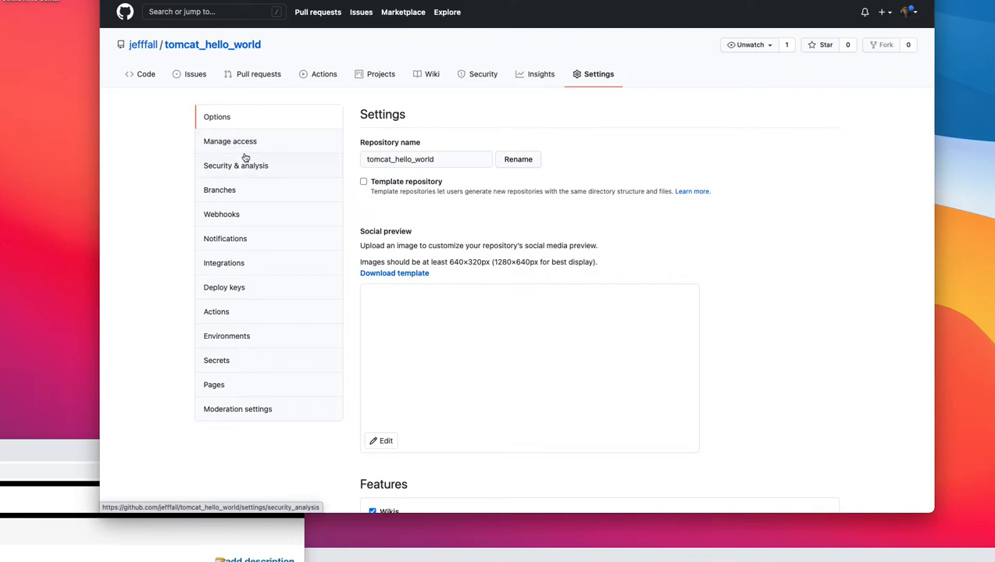
{"action": "left_click", "coordinate": [220, 217]}
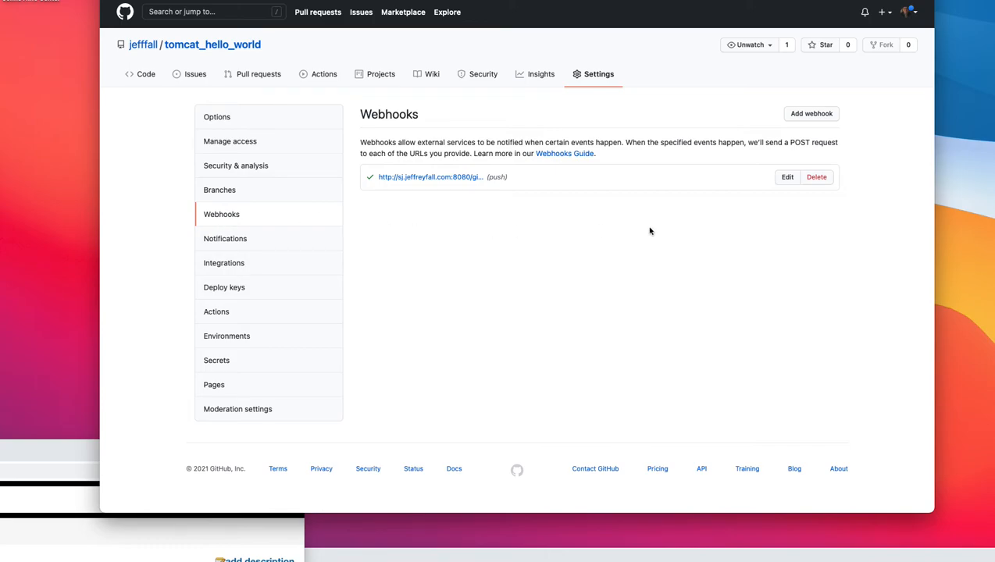
{"action": "left_click", "coordinate": [787, 178]}
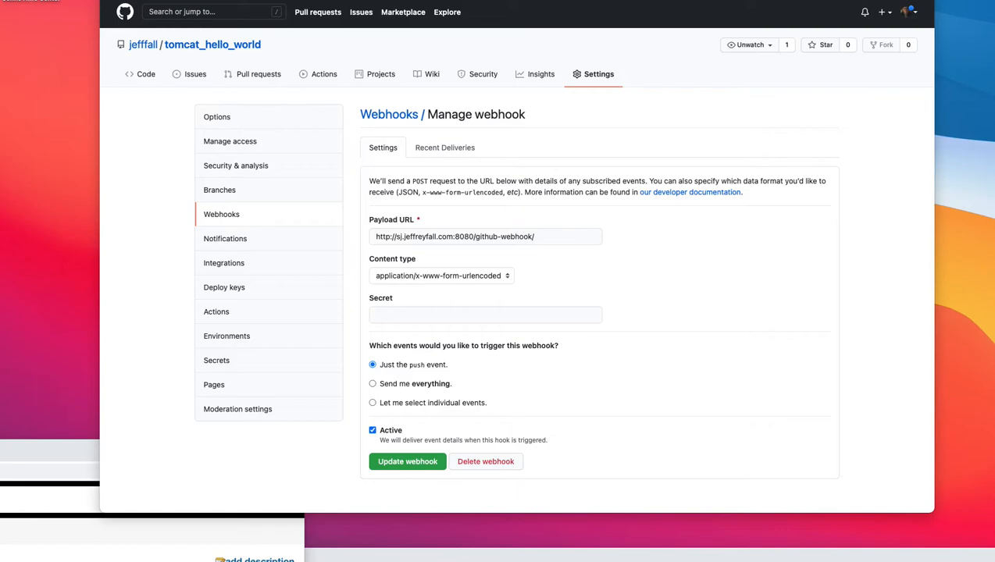
{"action": "left_click_drag", "start_coordinate": [0, 188], "coordinate": [533, 35]}
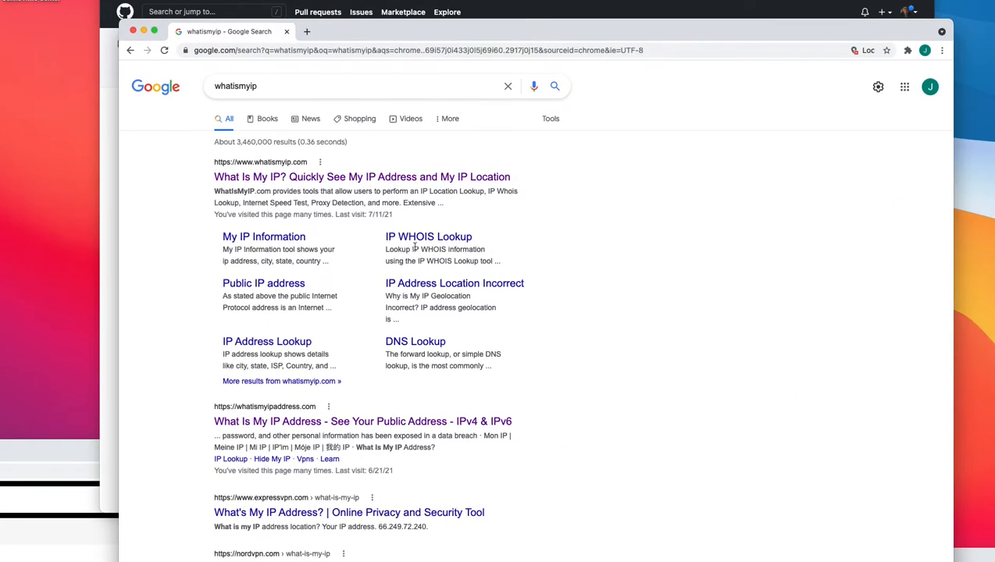
Copy the public IPv4 address from whatismyipaddress.com and return to the GitHub webhook page.
{"action": "left_click", "coordinate": [316, 426]}
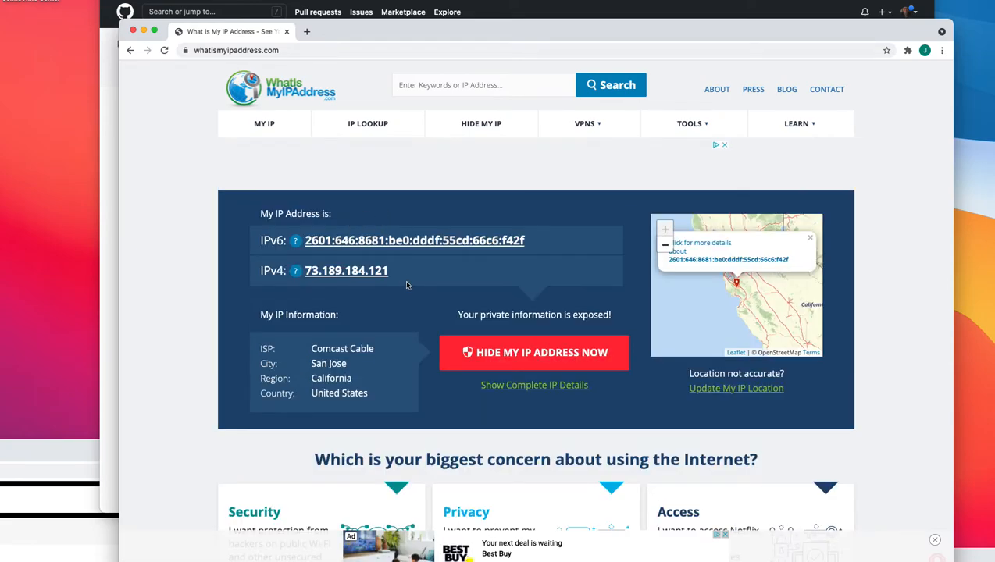
{"action": "double_click", "coordinate": [334, 271]}
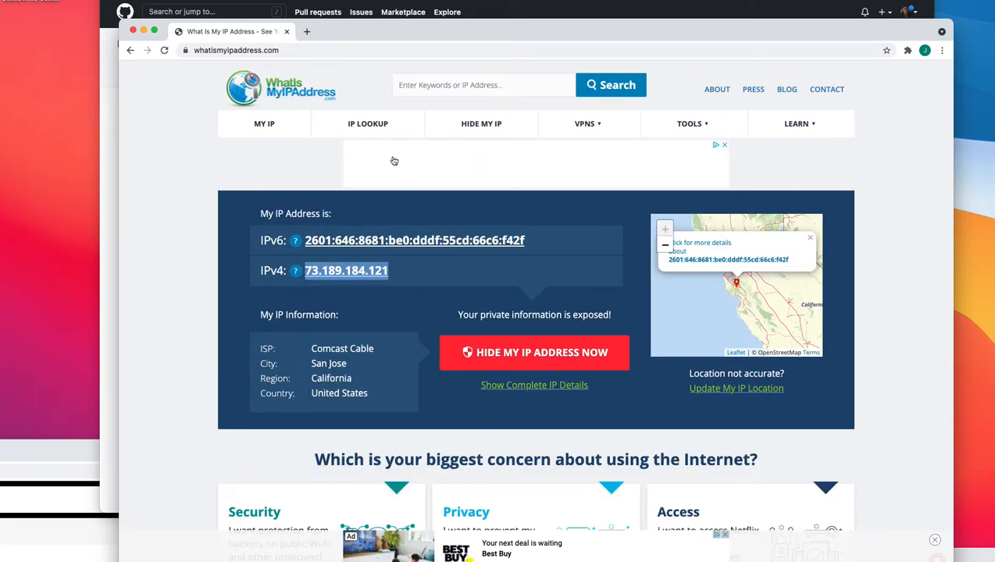
{"action": "left_click_drag", "start_coordinate": [367, 28], "coordinate": [280, 25]}
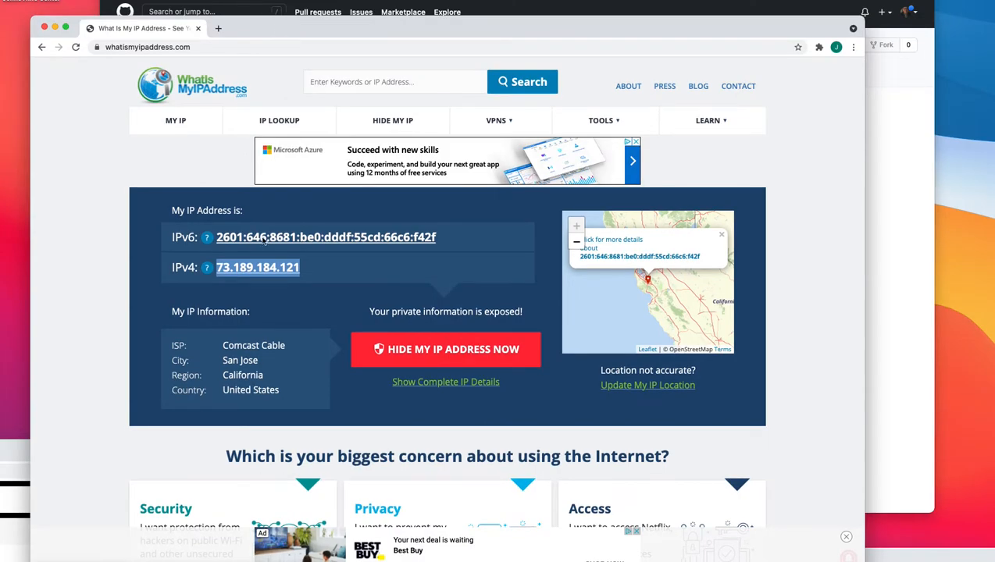
{"action": "right_click", "coordinate": [269, 265]}
{"action": "left_click", "coordinate": [301, 338]}
{"action": "left_click", "coordinate": [420, 11]}
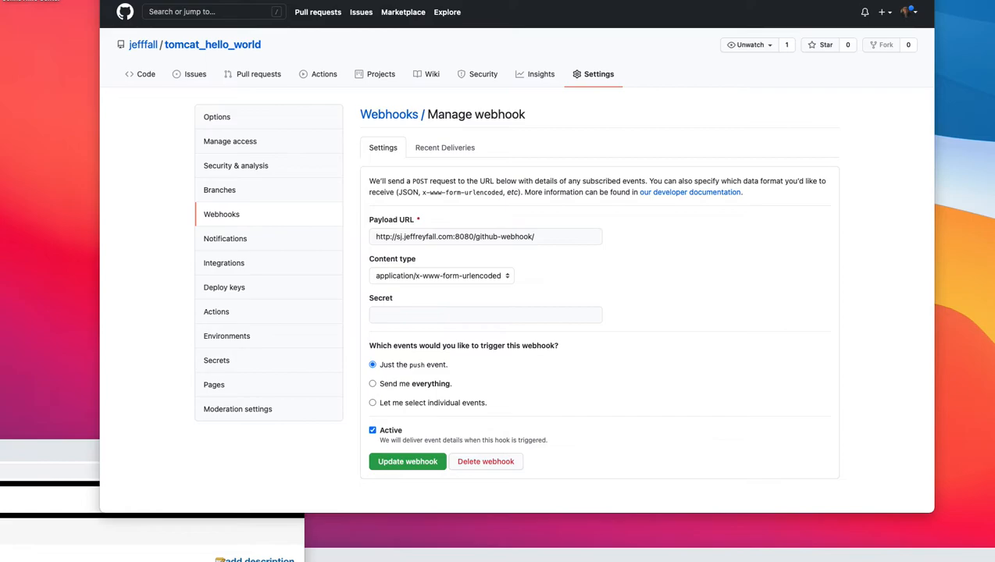
Ping the webhook's host name in Terminal and confirm it resolves to the copied public IP.
{"action": "left_click_drag", "start_coordinate": [459, 558], "coordinate": [462, 215]}
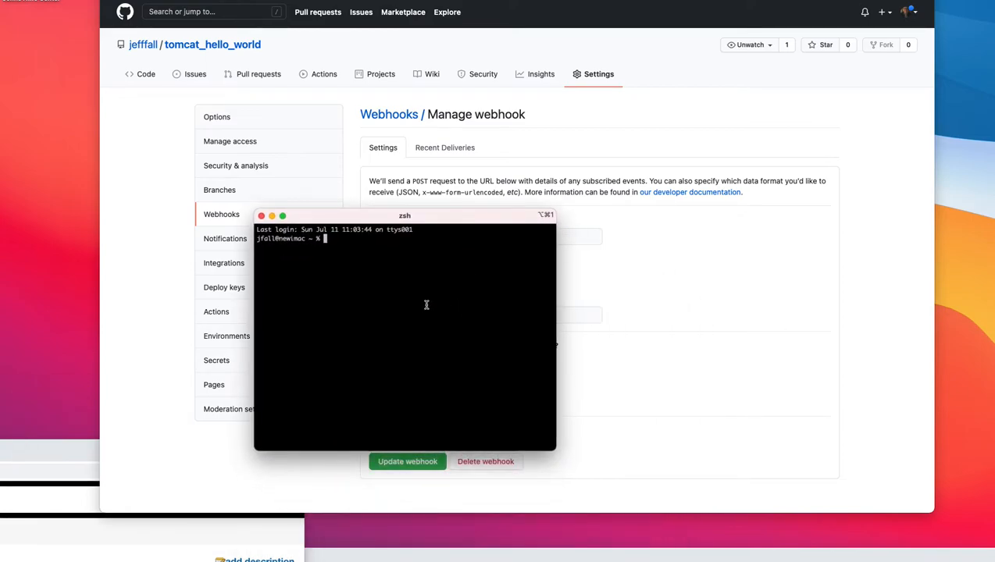
{"action": "key", "text": "super+v"}
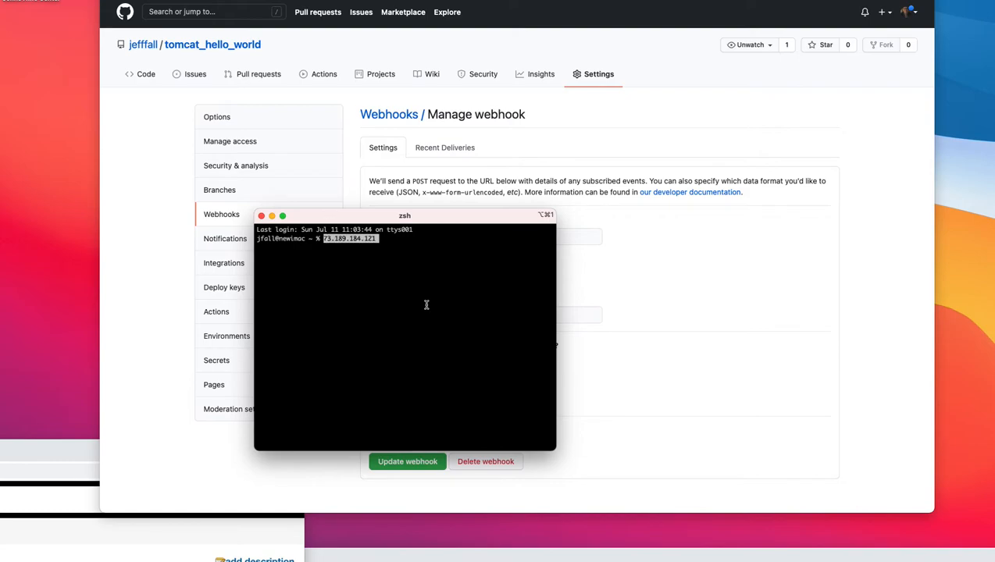
{"action": "key", "text": "Return"}
{"action": "key", "text": "Return"}
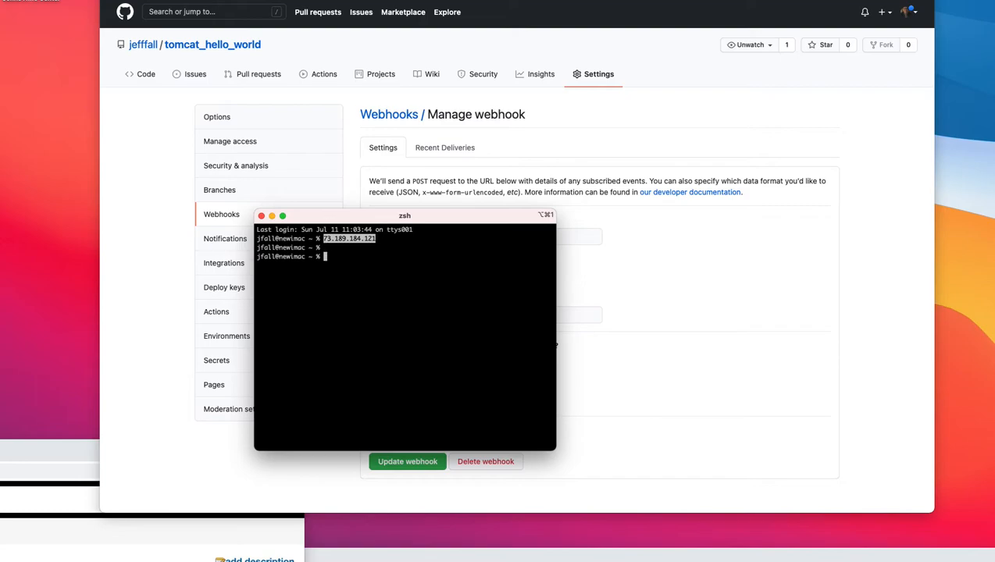
{"action": "type", "text": "ping jsj.jeffreyfall.com"}
{"action": "key", "text": "Return"}
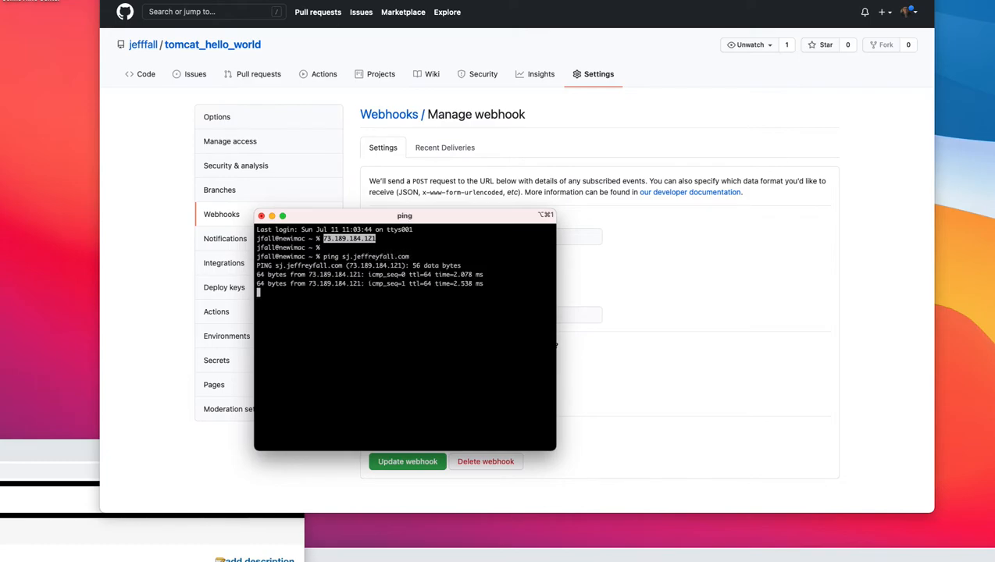
{"action": "key", "text": "ctrl+c"}
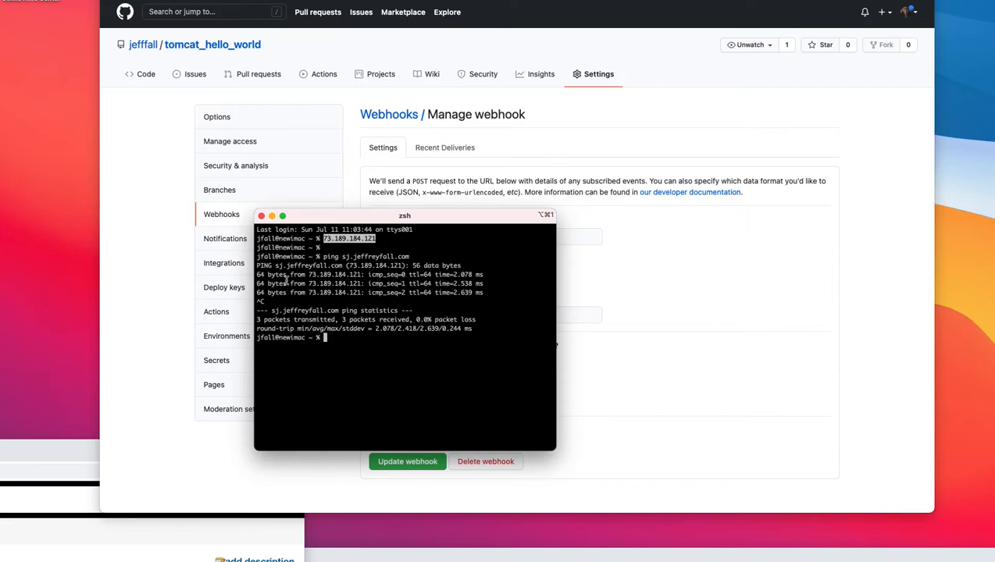
{"action": "left_click_drag", "start_coordinate": [309, 275], "coordinate": [365, 275]}
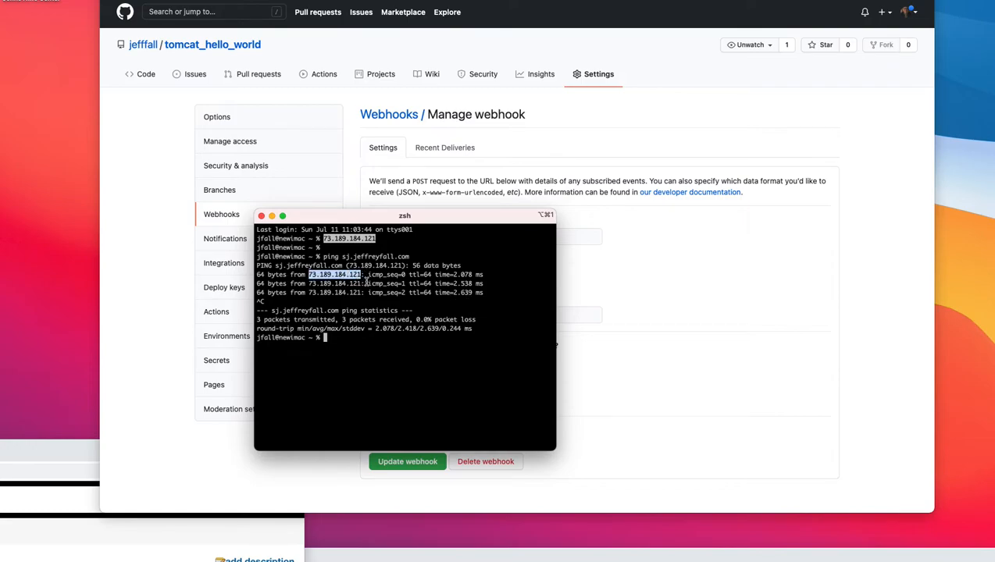
{"action": "left_click", "coordinate": [261, 216]}
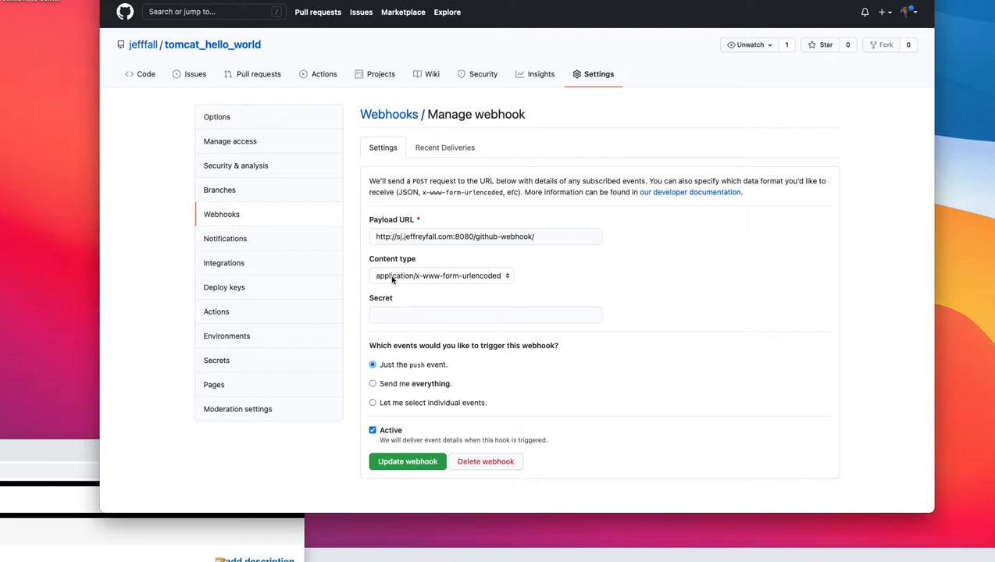
{"action": "left_click", "coordinate": [459, 236]}
{"action": "left_click_drag", "start_coordinate": [459, 236], "coordinate": [475, 236]}
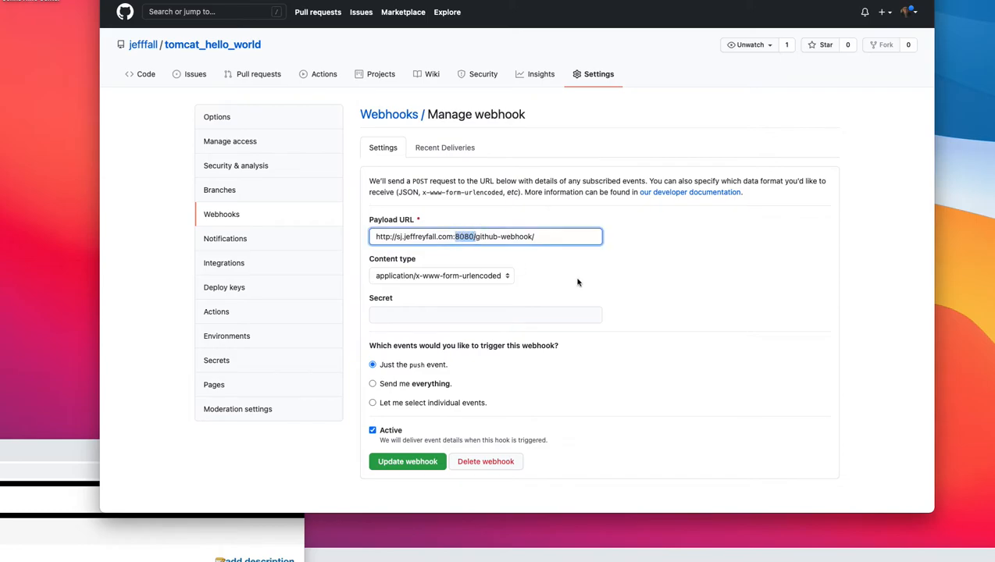
{"action": "key", "text": "super+plus"}
{"action": "key", "text": "super+plus"}
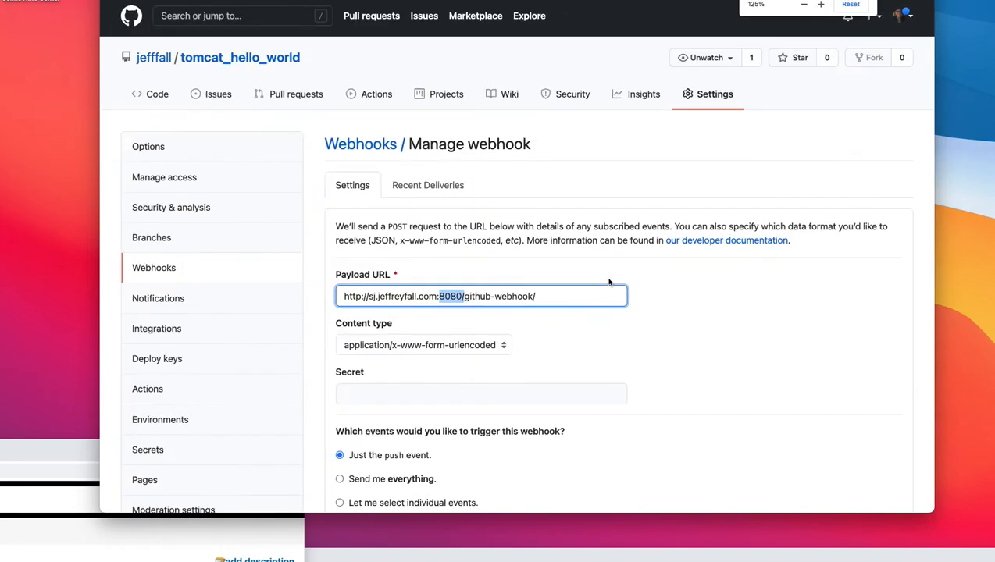
{"action": "left_click", "coordinate": [449, 312]}
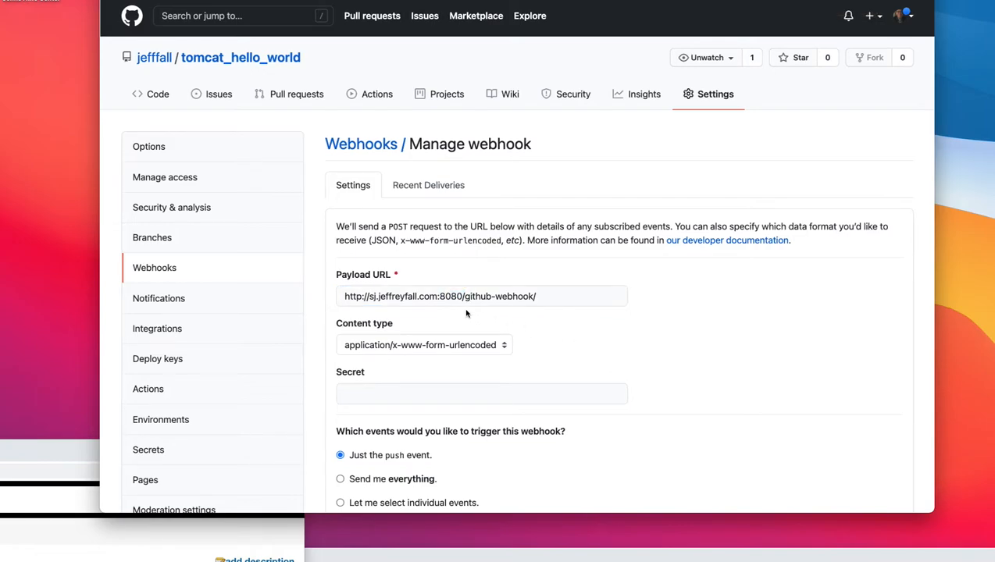
{"action": "left_click_drag", "start_coordinate": [465, 297], "coordinate": [539, 297]}
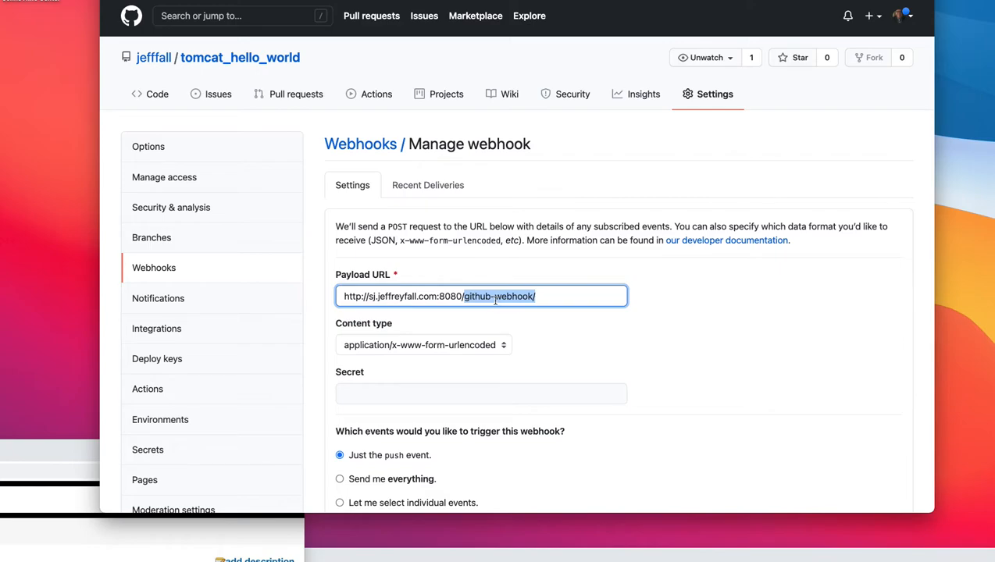
{"action": "left_click", "coordinate": [544, 318]}
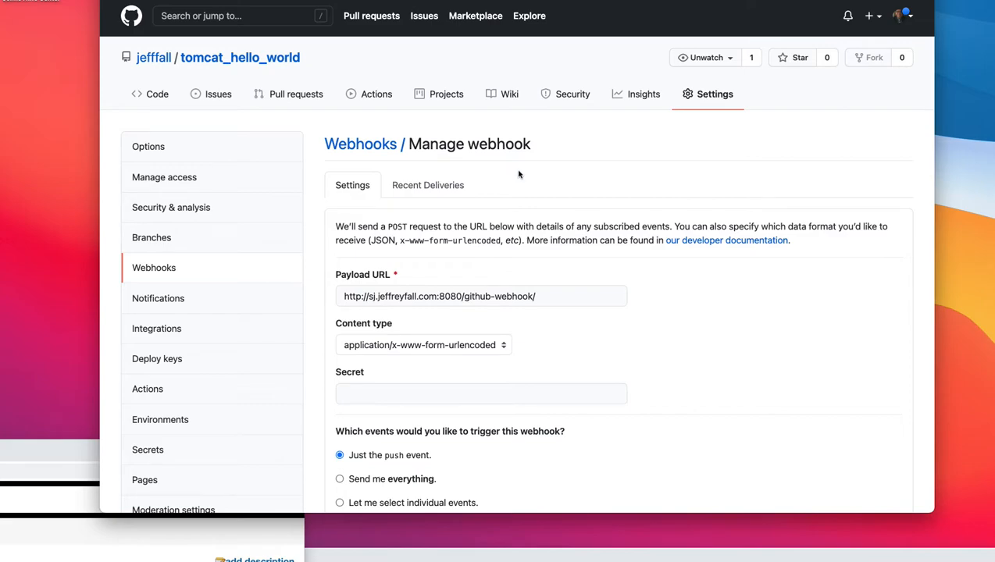
{"action": "scroll", "coordinate": [539, 219], "scroll_direction": "down", "scroll_amount": 1}
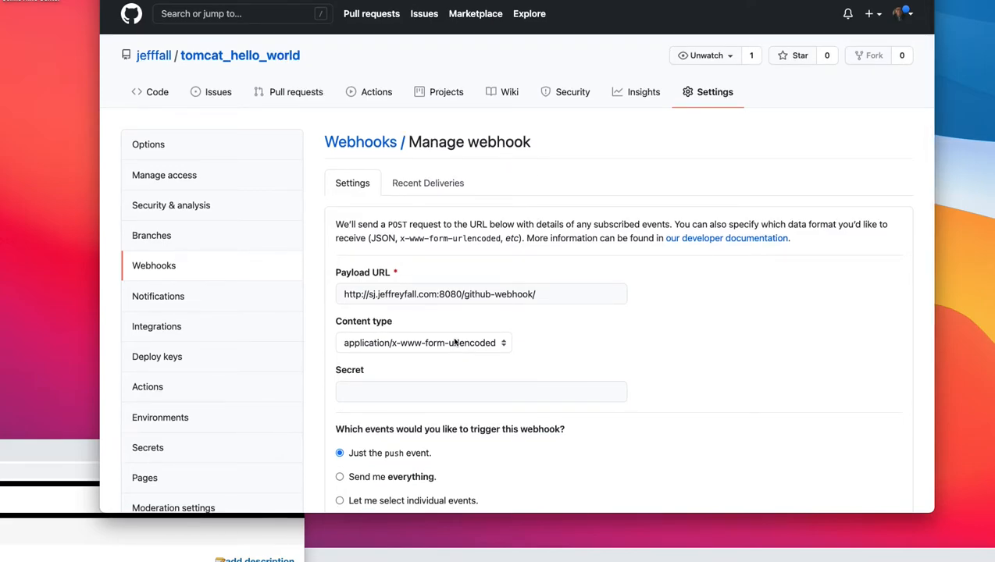
{"action": "scroll", "coordinate": [642, 305], "scroll_direction": "down", "scroll_amount": 5}
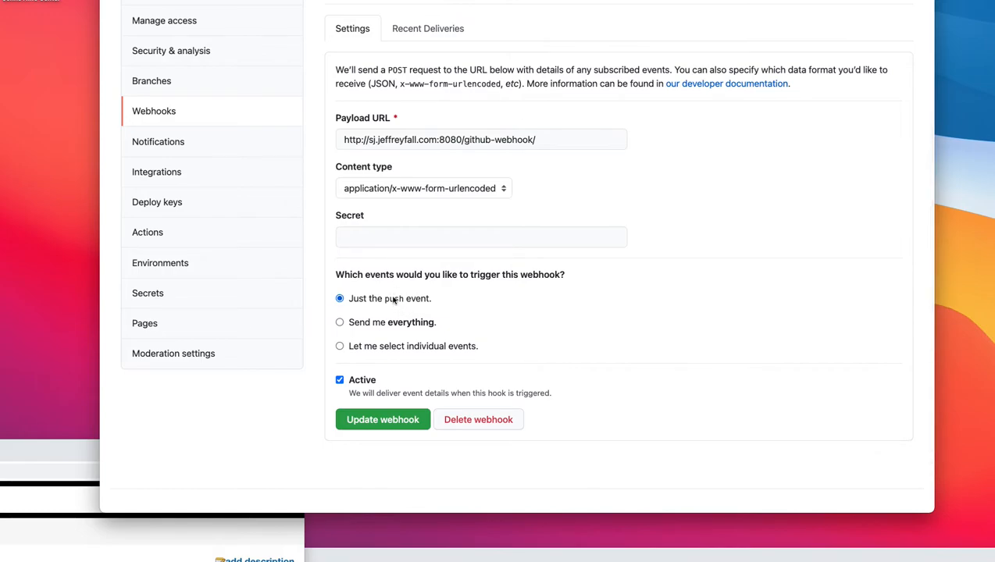
{"action": "left_click_drag", "start_coordinate": [0, 97], "coordinate": [449, 125]}
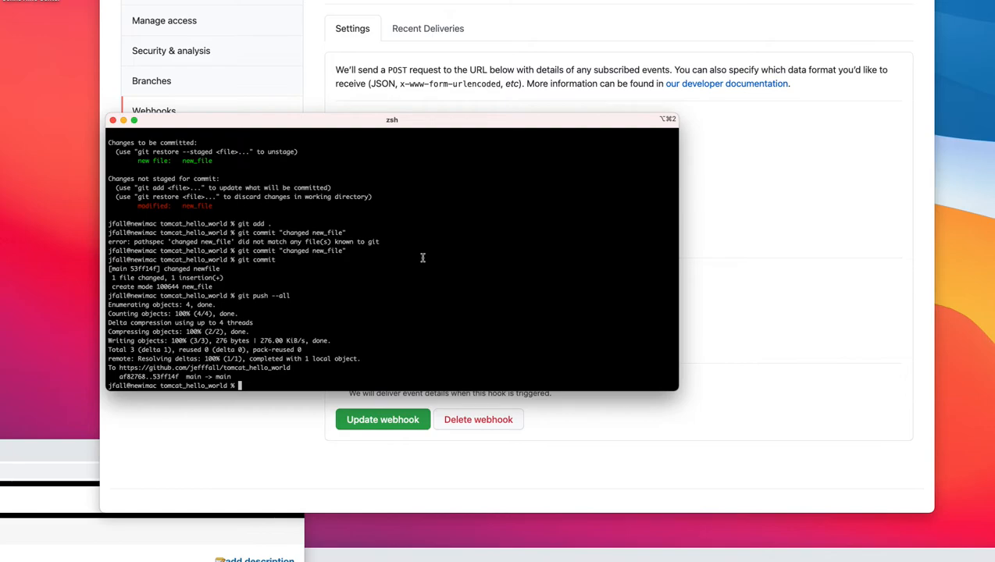
{"action": "key", "text": "Up"}
{"action": "key", "text": "super+plus"}
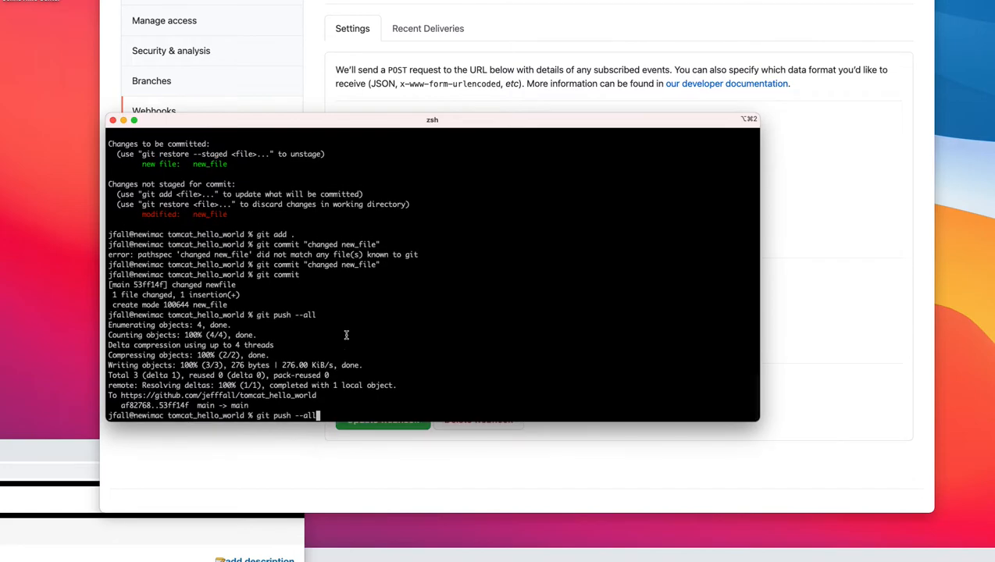
{"action": "left_click_drag", "start_coordinate": [316, 127], "coordinate": [0, 105]}
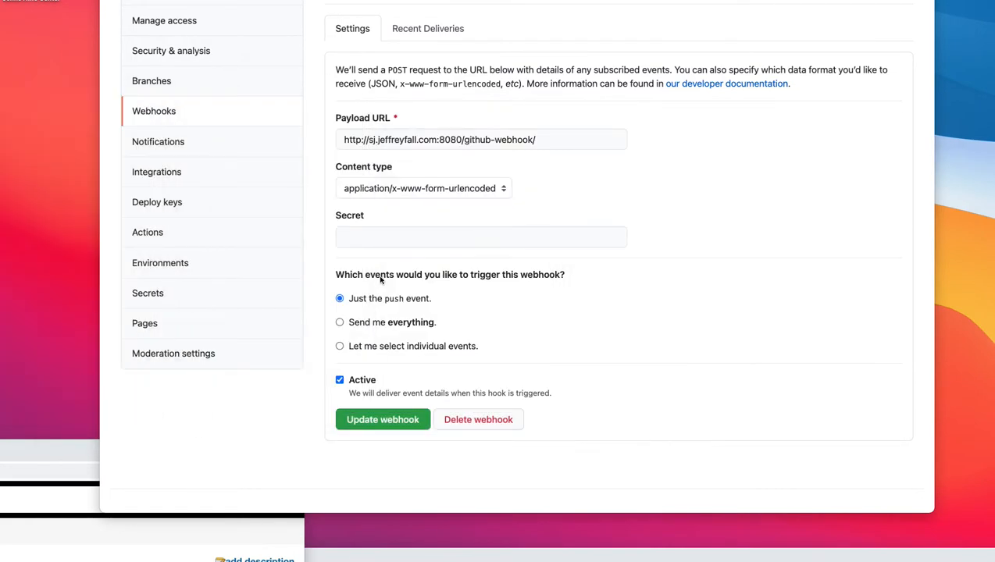
Browse the repository's Notifications, Deploy keys and Actions settings pages.
{"action": "scroll", "coordinate": [611, 308], "scroll_direction": "down", "scroll_amount": 1}
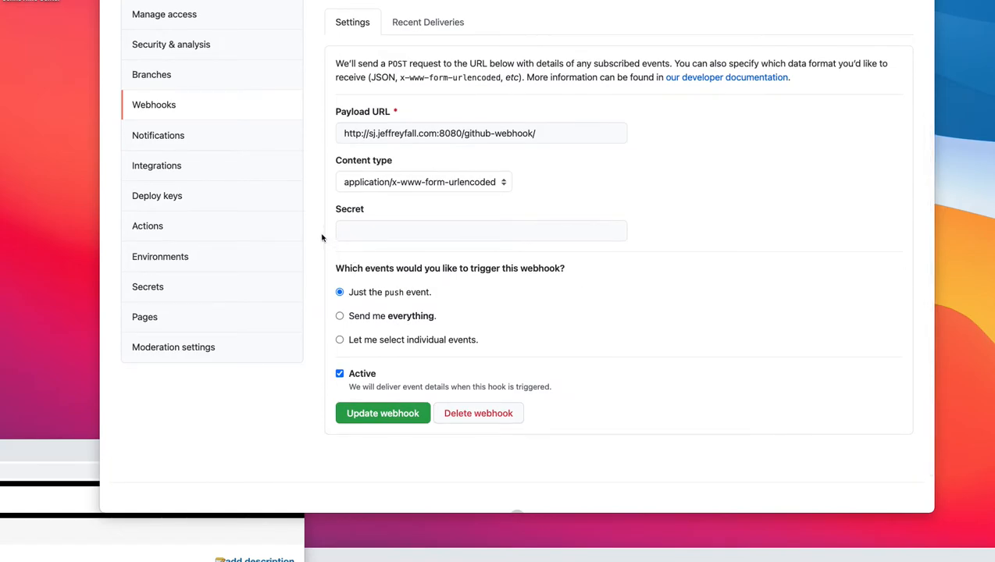
{"action": "left_click", "coordinate": [153, 135]}
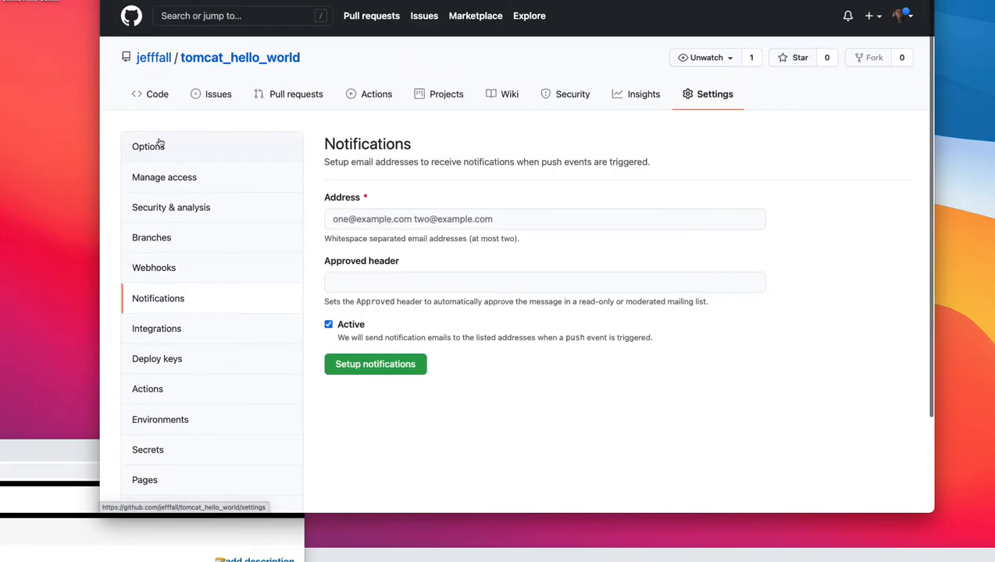
{"action": "scroll", "coordinate": [171, 262], "scroll_direction": "down", "scroll_amount": 2}
{"action": "left_click", "coordinate": [193, 285]}
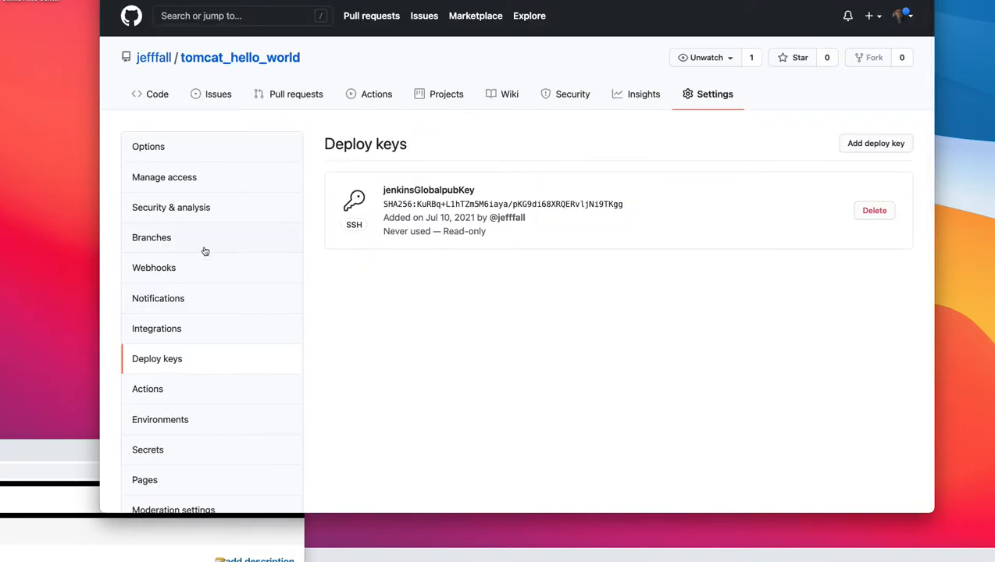
{"action": "scroll", "coordinate": [216, 256], "scroll_direction": "down", "scroll_amount": 3}
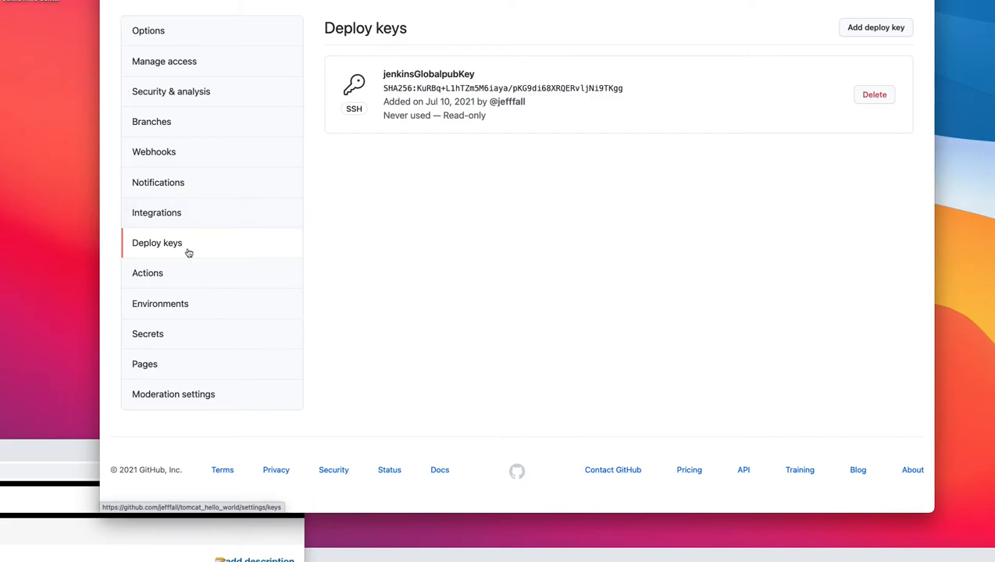
{"action": "left_click", "coordinate": [151, 273]}
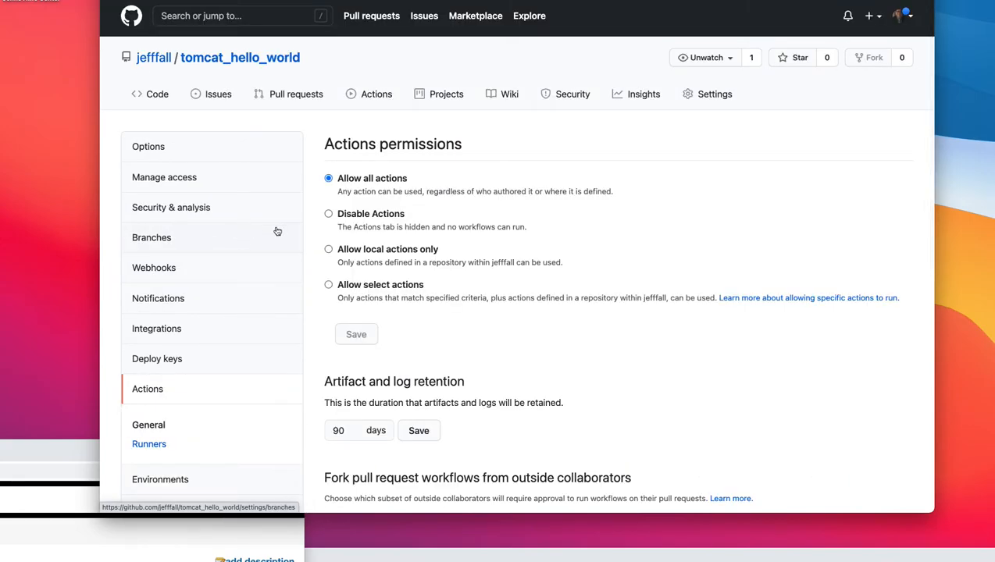
{"action": "scroll", "coordinate": [279, 226], "scroll_direction": "down", "scroll_amount": 3}
{"action": "scroll", "coordinate": [279, 190], "scroll_direction": "down", "scroll_amount": 2}
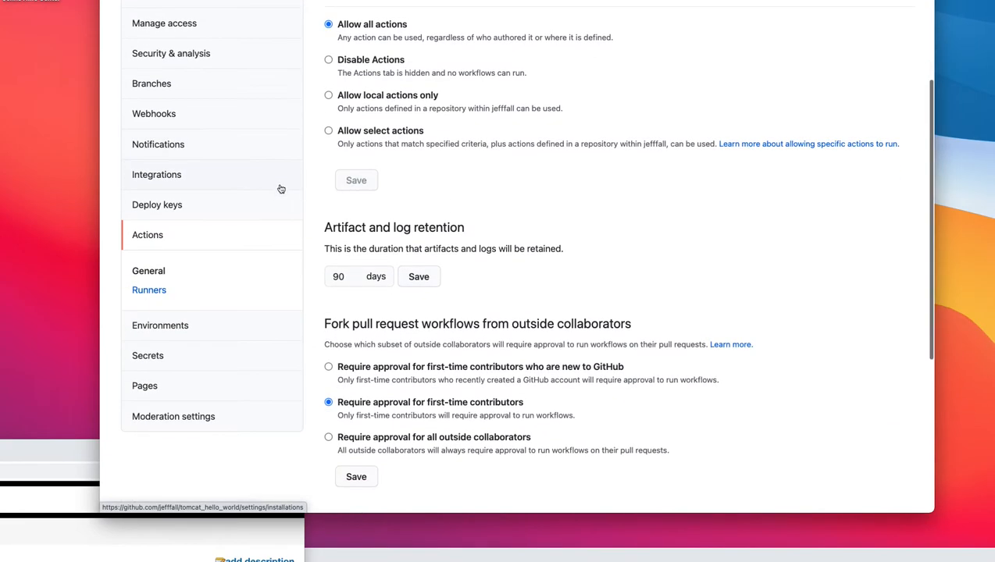
{"action": "scroll", "coordinate": [281, 196], "scroll_direction": "up", "scroll_amount": 5}
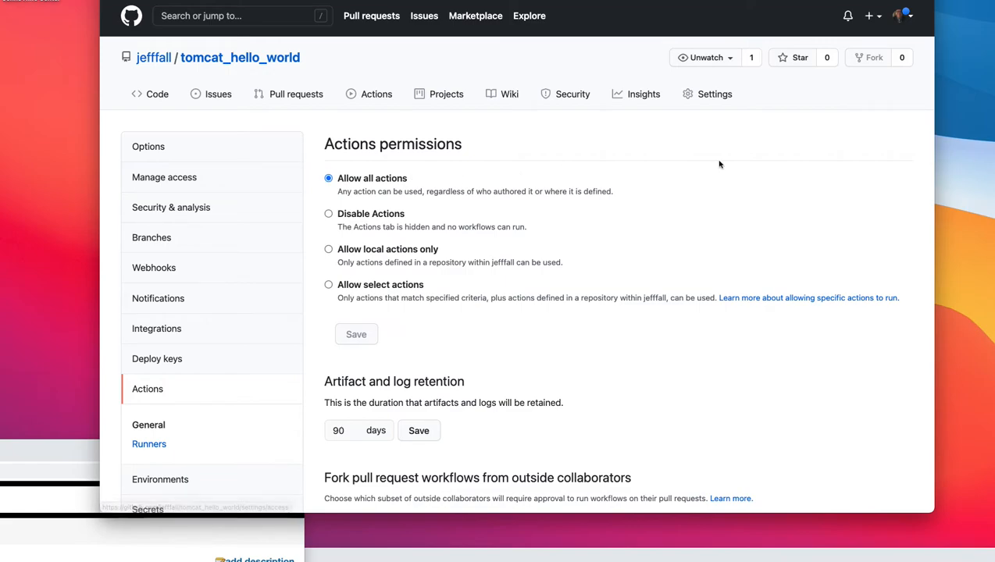
Show the Webhooks settings with the push webhook's success check, then move the window aside.
{"action": "left_click", "coordinate": [712, 95]}
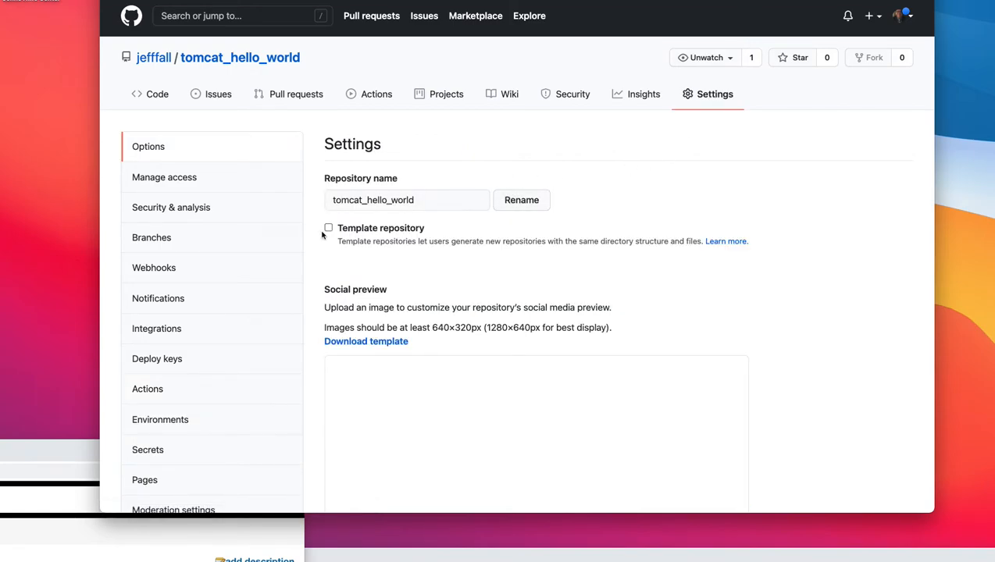
{"action": "left_click", "coordinate": [164, 270]}
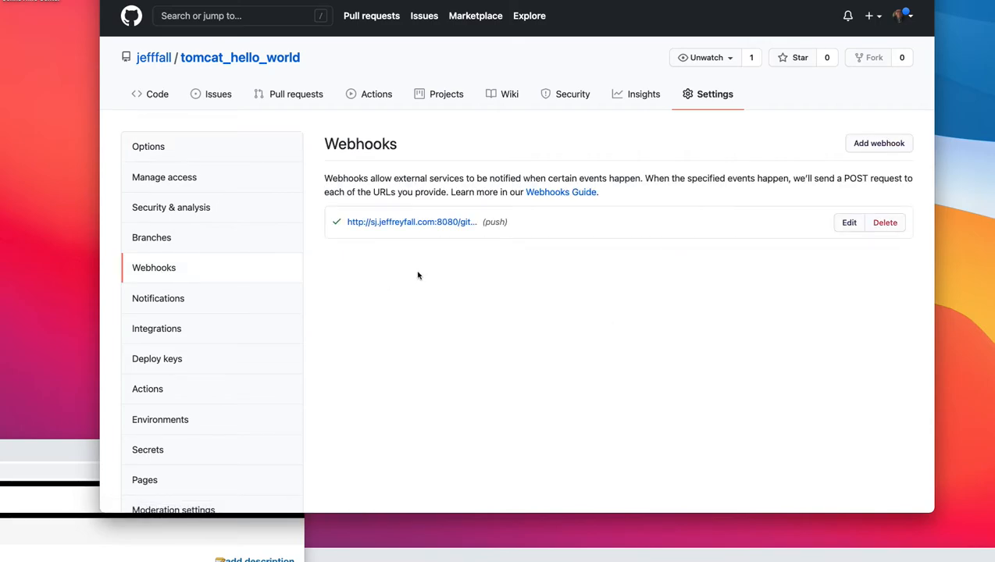
{"action": "left_click_drag", "start_coordinate": [334, 0], "coordinate": [994, 353]}
Open buildTomcat's configuration in Jenkins, cancelling the Delete Project prompt so the project stays intact.
{"action": "left_click_drag", "start_coordinate": [60, 457], "coordinate": [596, 13]}
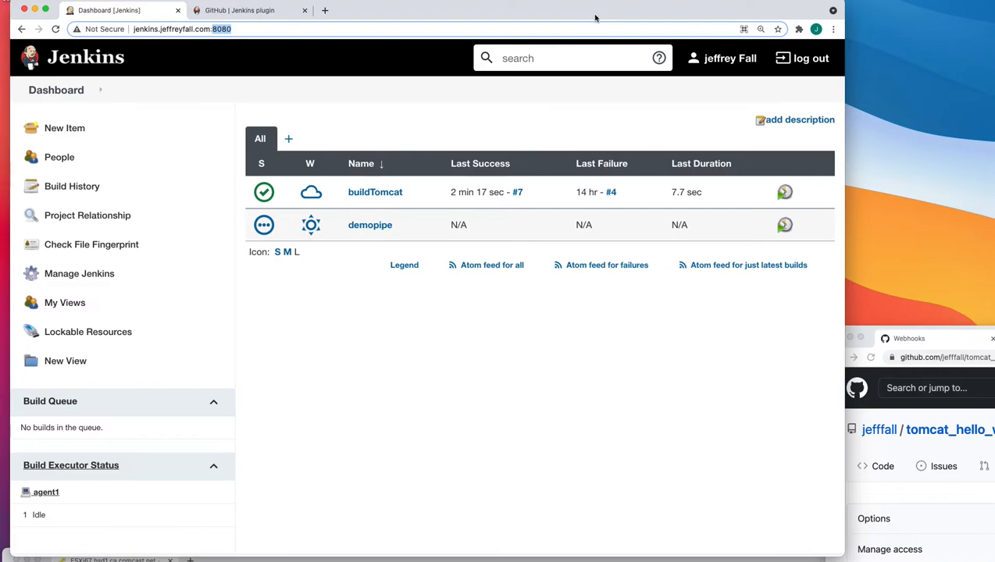
{"action": "left_click", "coordinate": [393, 347]}
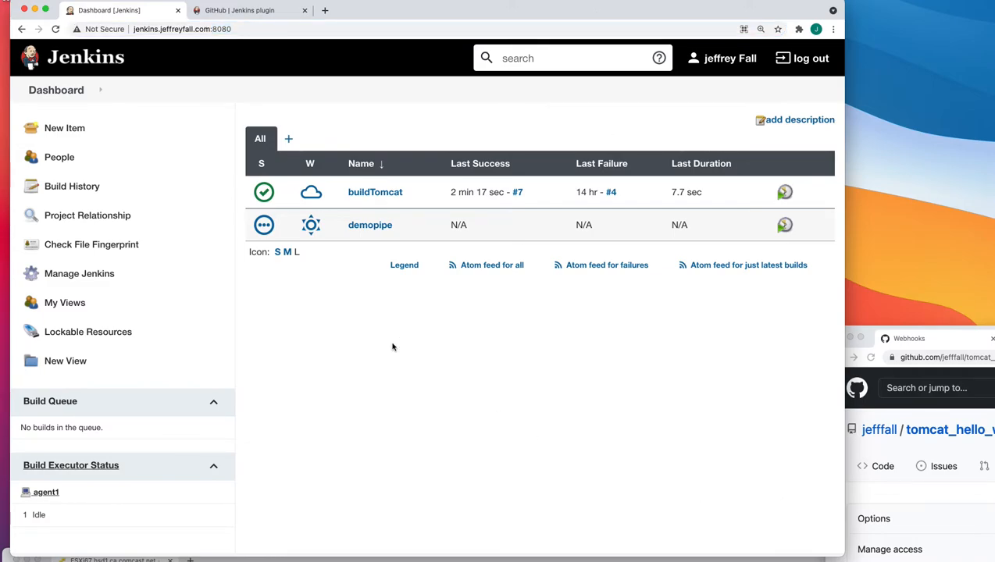
{"action": "left_click", "coordinate": [372, 199]}
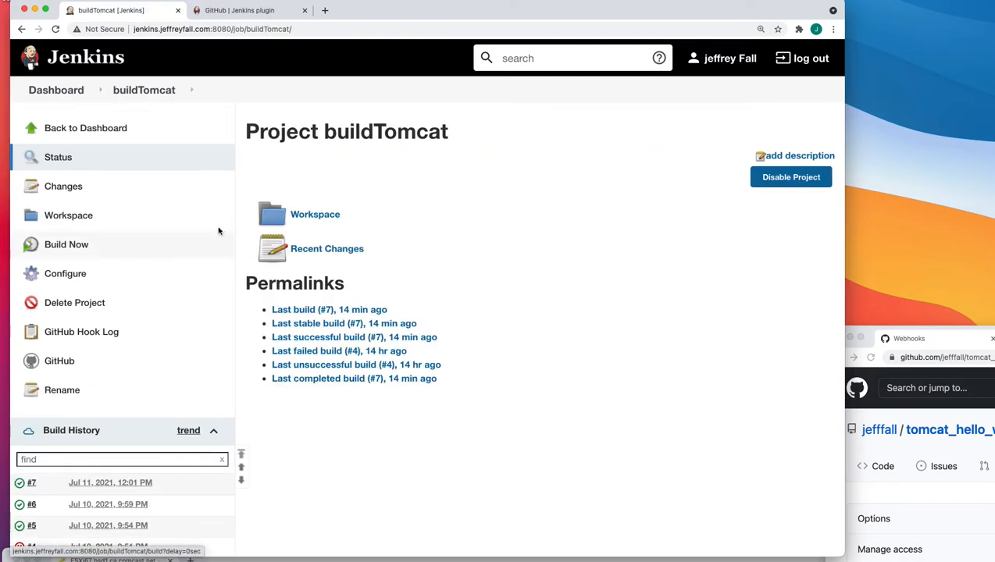
{"action": "left_click", "coordinate": [67, 306]}
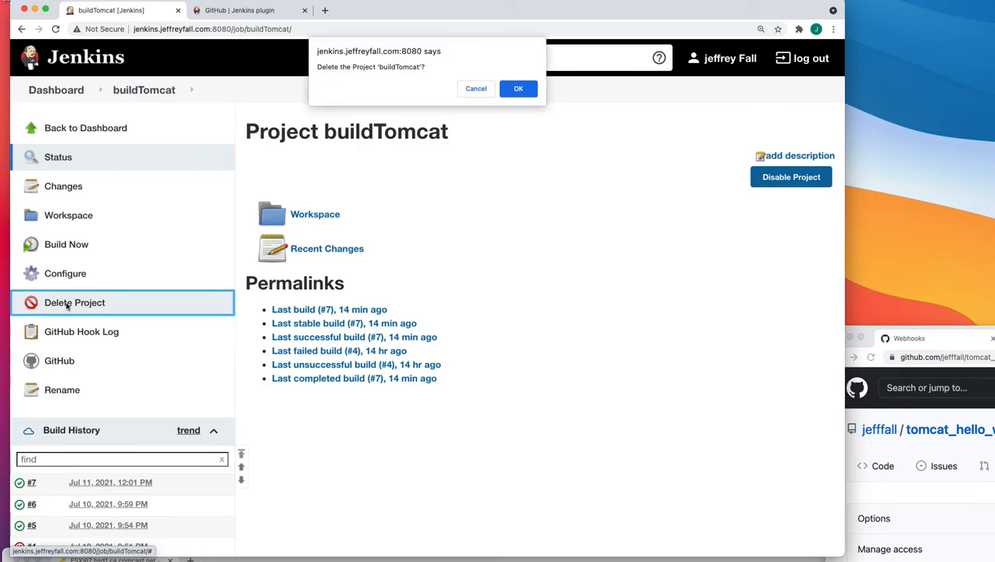
{"action": "left_click", "coordinate": [474, 88]}
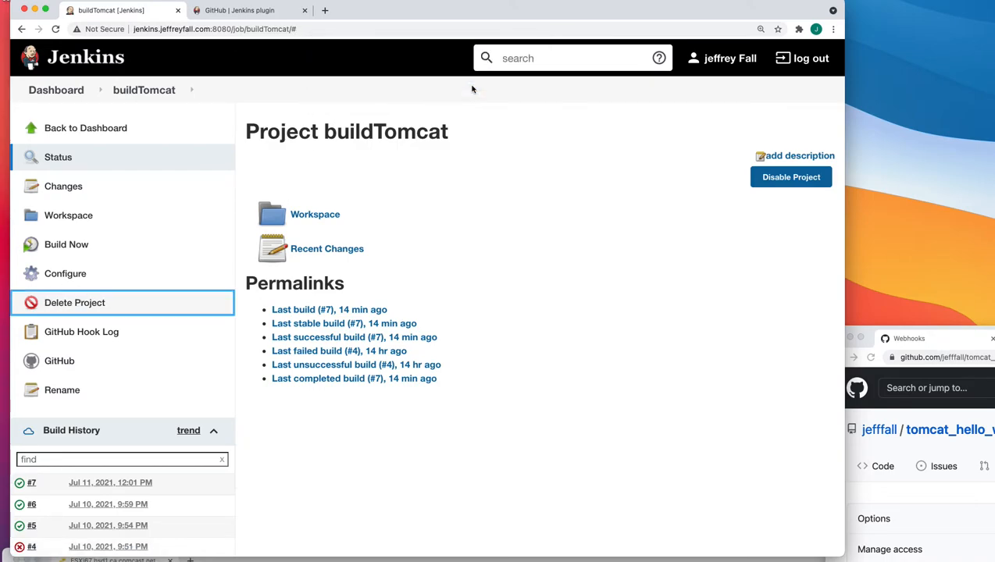
{"action": "left_click", "coordinate": [69, 275]}
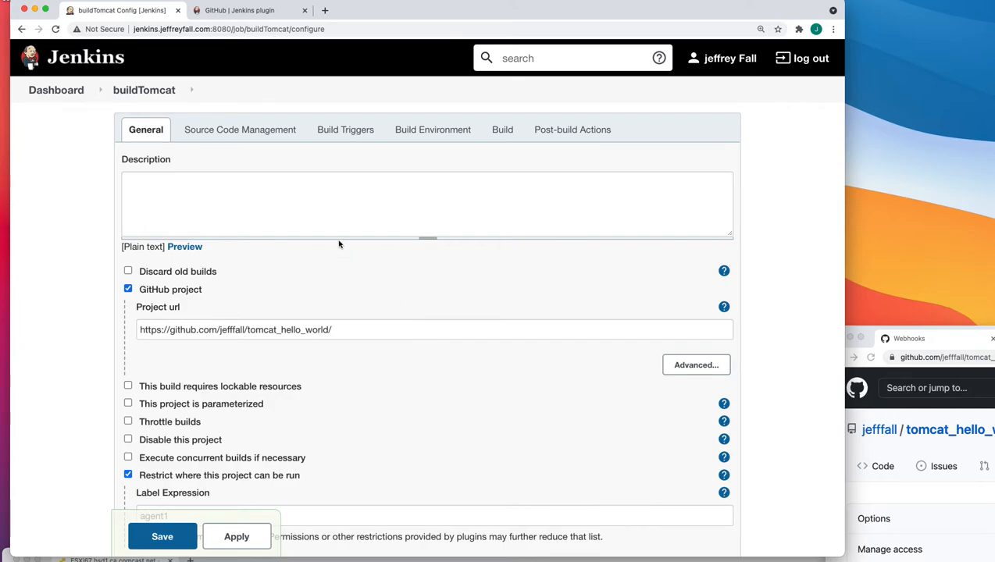
{"action": "left_click", "coordinate": [266, 135]}
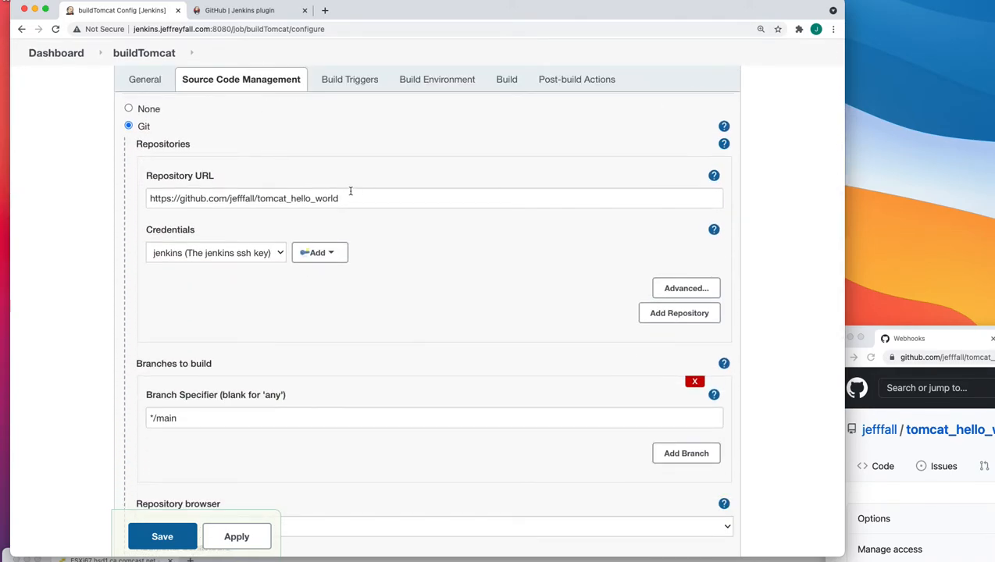
{"action": "triple_click", "coordinate": [215, 196]}
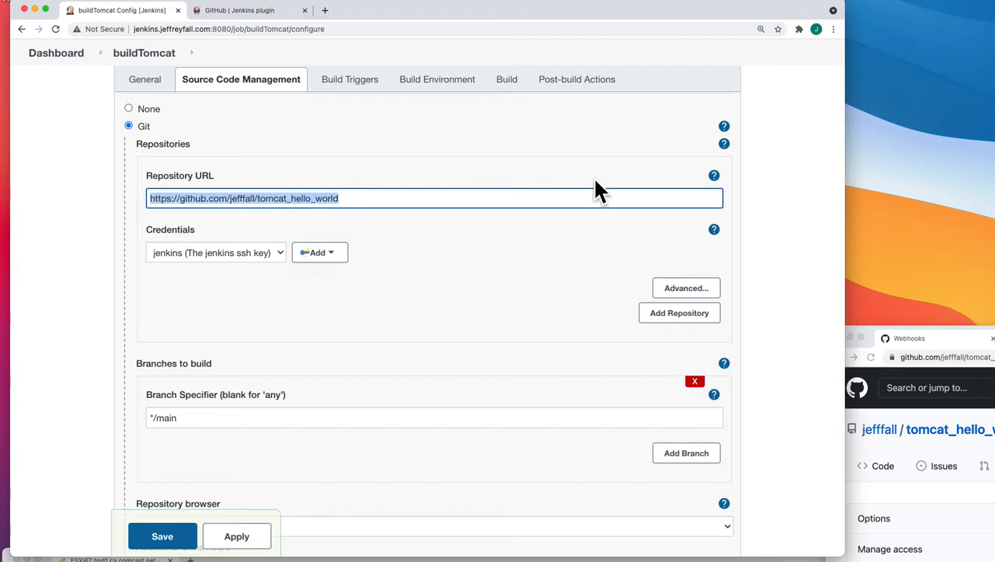
{"action": "left_click", "coordinate": [911, 338]}
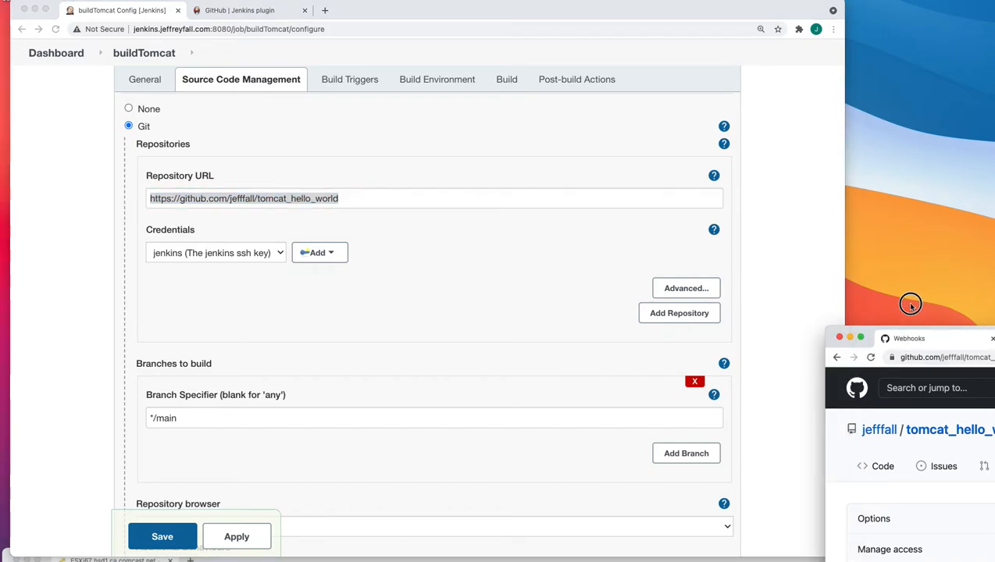
{"action": "left_click_drag", "start_coordinate": [911, 337], "coordinate": [664, 252]}
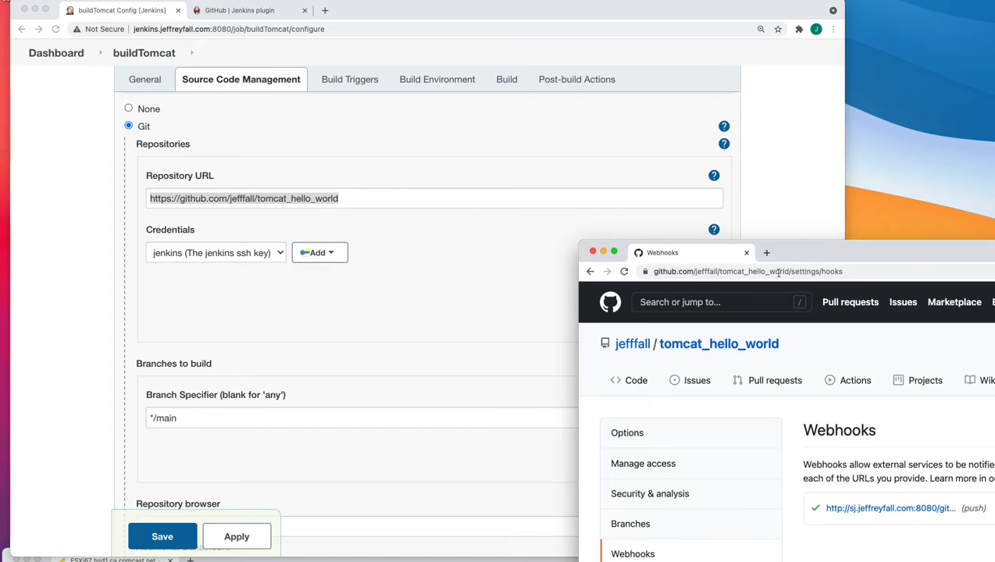
{"action": "left_click", "coordinate": [714, 348]}
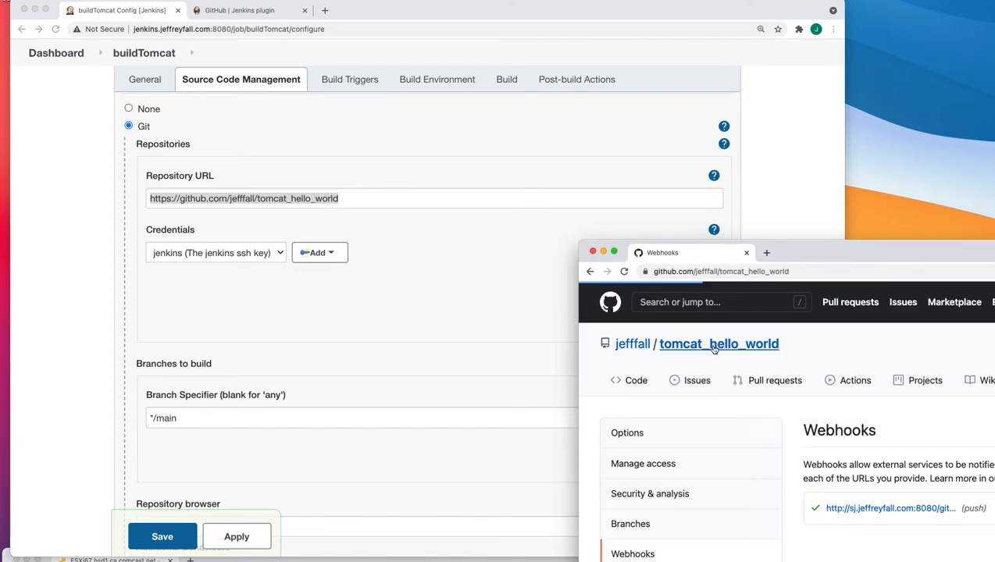
{"action": "left_click", "coordinate": [792, 271]}
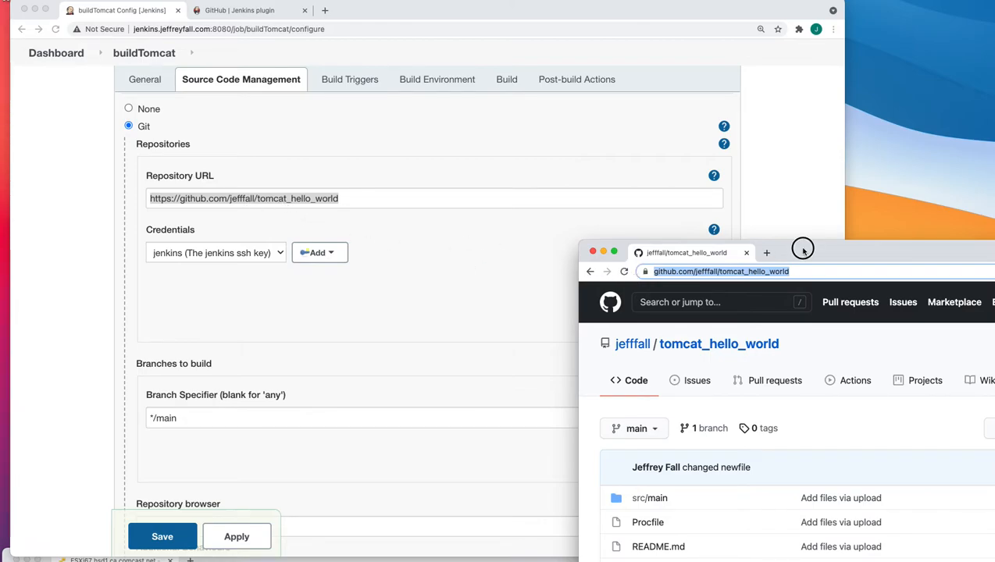
{"action": "left_click_drag", "start_coordinate": [804, 250], "coordinate": [992, 364]}
{"action": "left_click", "coordinate": [619, 285]}
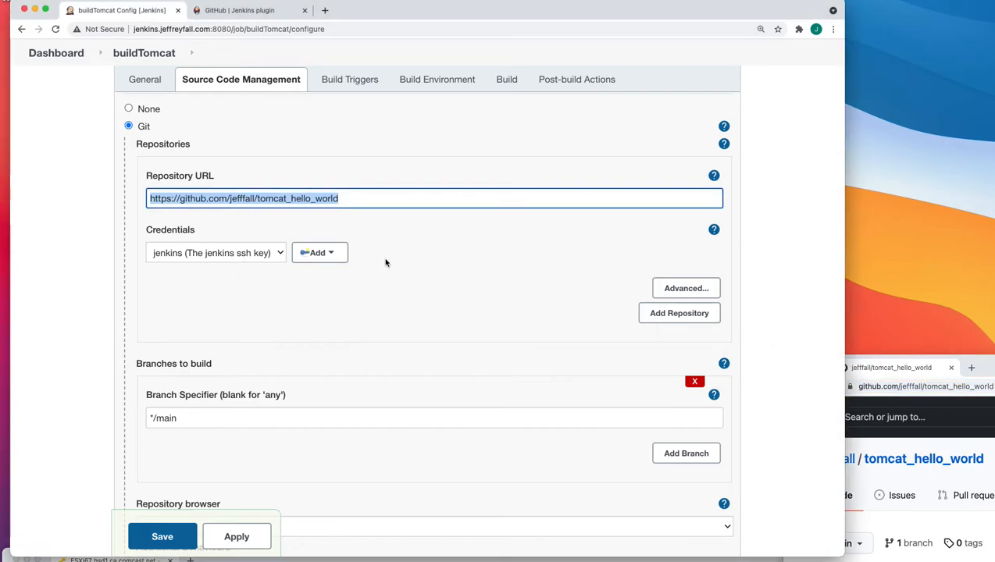
{"action": "scroll", "coordinate": [420, 260], "scroll_direction": "up", "scroll_amount": 1}
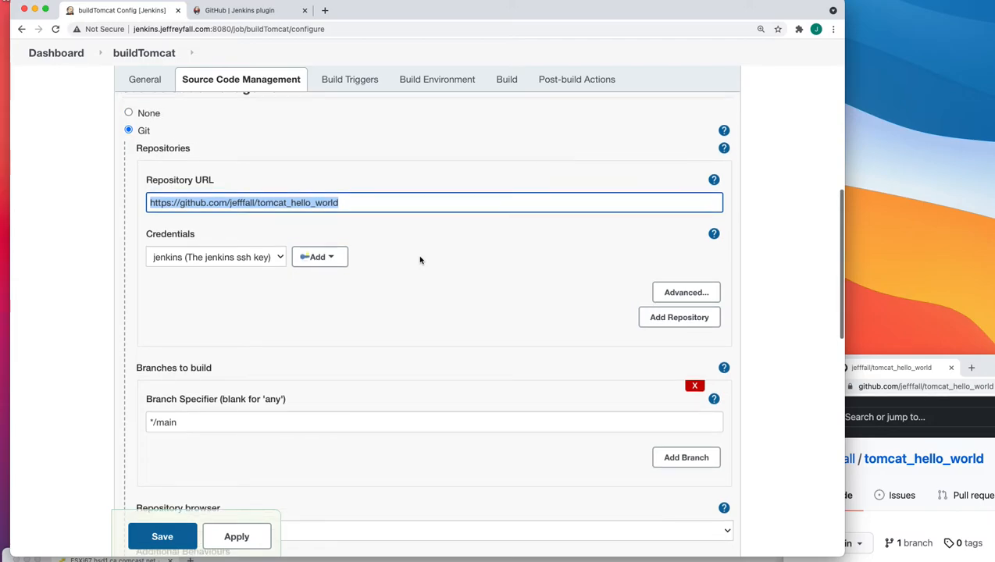
{"action": "scroll", "coordinate": [420, 260], "scroll_direction": "down", "scroll_amount": 8}
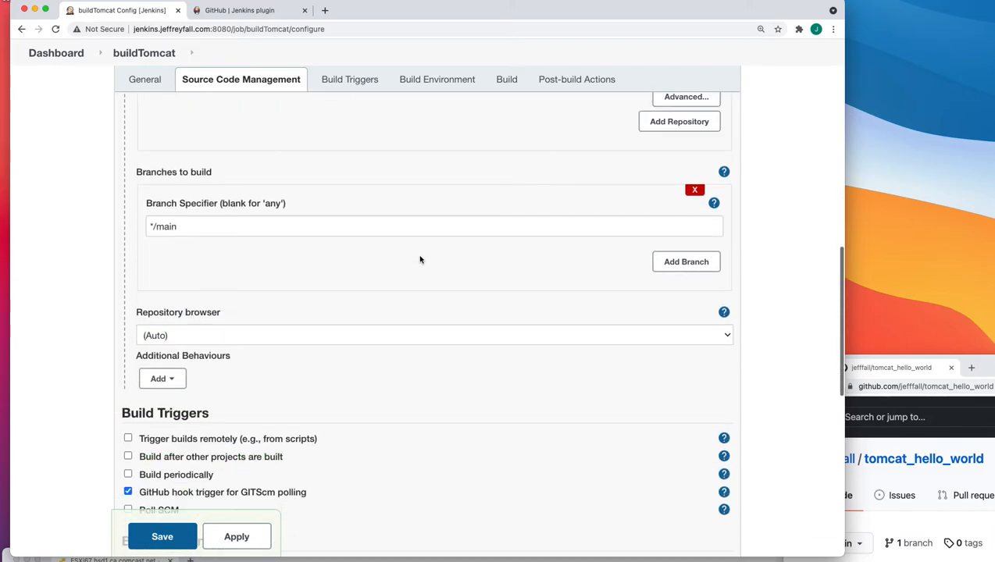
{"action": "scroll", "coordinate": [420, 260], "scroll_direction": "down", "scroll_amount": 3}
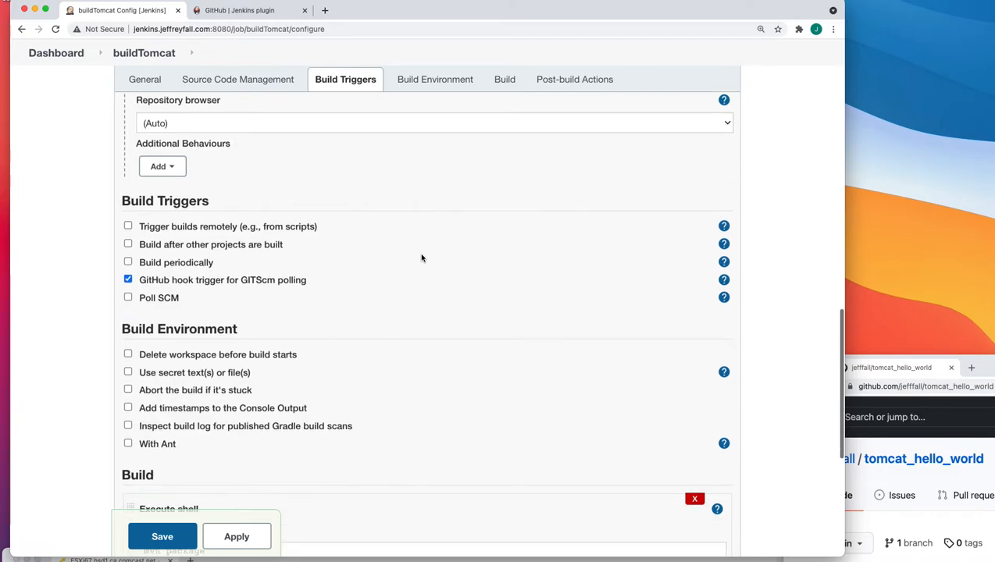
{"action": "left_click", "coordinate": [128, 279]}
{"action": "left_click", "coordinate": [128, 279]}
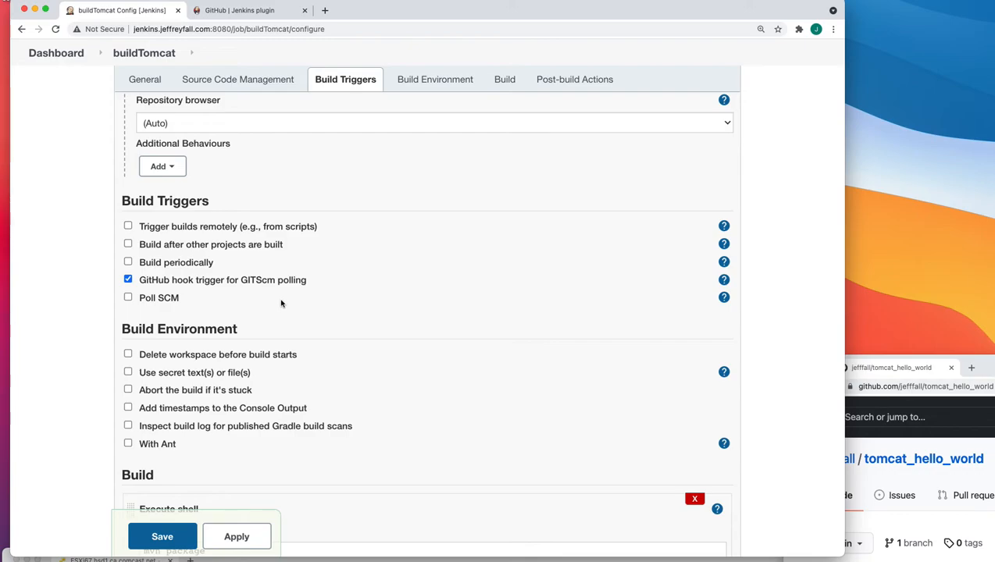
{"action": "scroll", "coordinate": [357, 307], "scroll_direction": "down", "scroll_amount": 5}
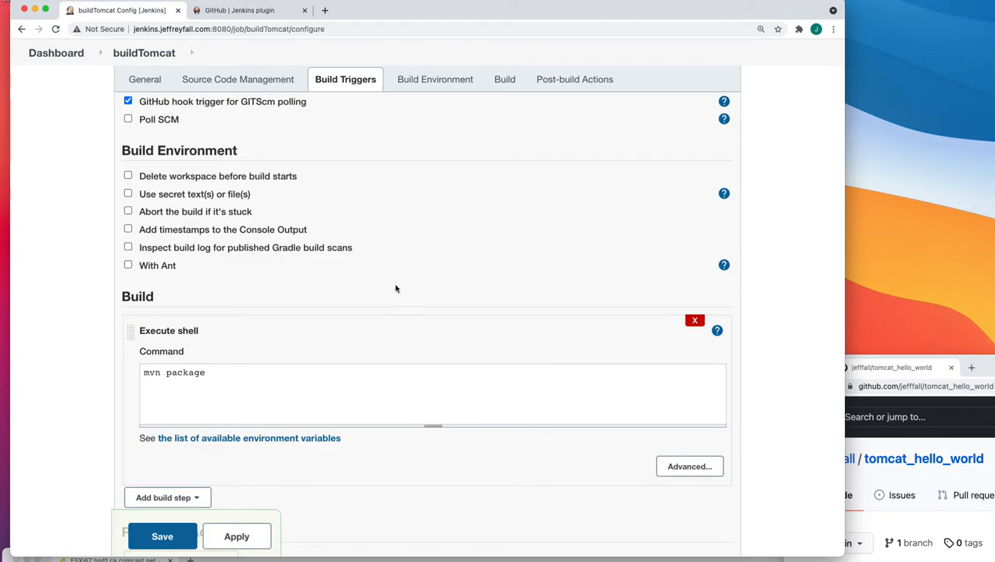
{"action": "scroll", "coordinate": [395, 287], "scroll_direction": "down", "scroll_amount": 4}
{"action": "scroll", "coordinate": [397, 287], "scroll_direction": "up", "scroll_amount": 20}
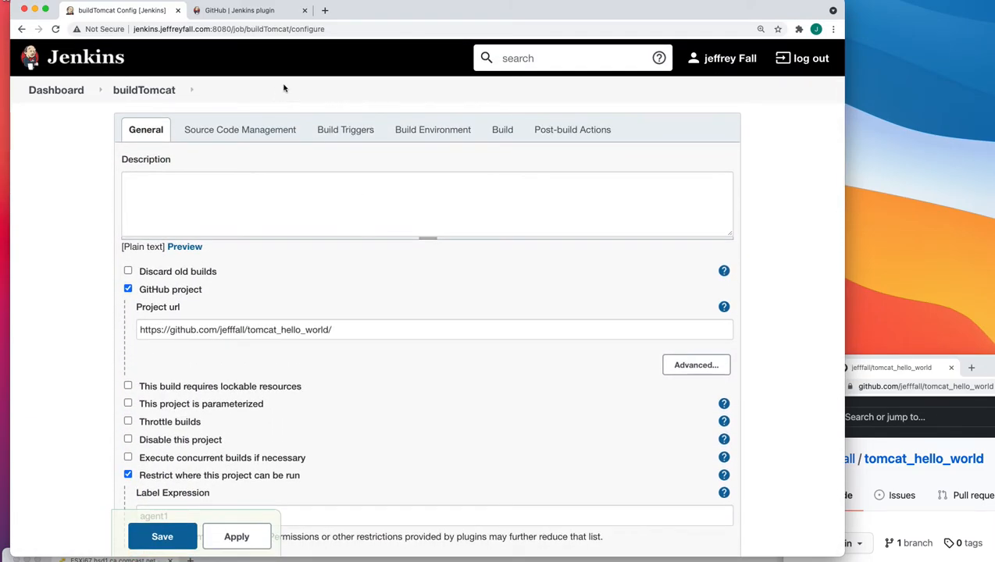
{"action": "left_click_drag", "start_coordinate": [407, 6], "coordinate": [391, 5]}
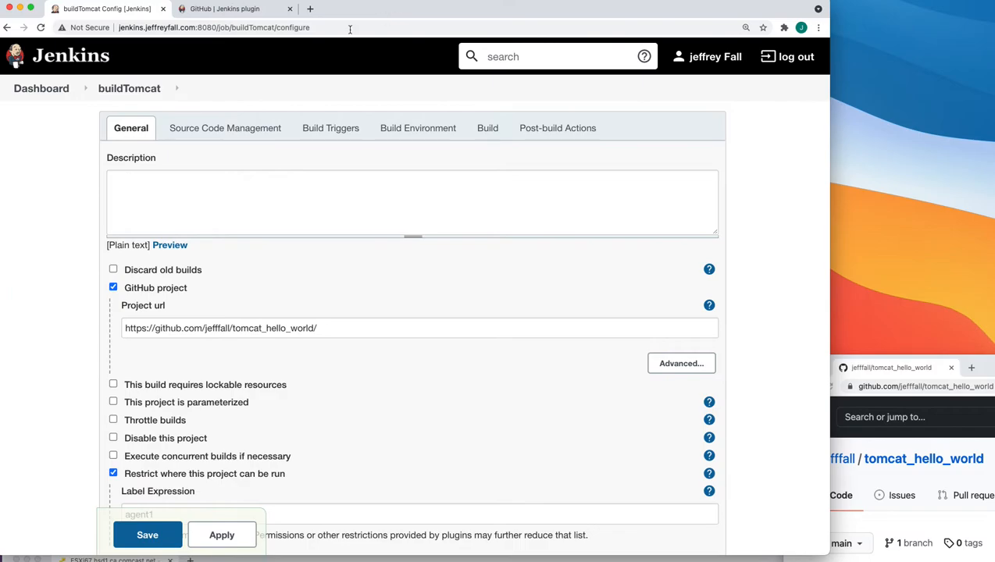
Leave the buildTomcat configuration without saving and open Manage Jenkins' installed plugins list.
{"action": "left_click", "coordinate": [60, 92]}
{"action": "left_click", "coordinate": [528, 178]}
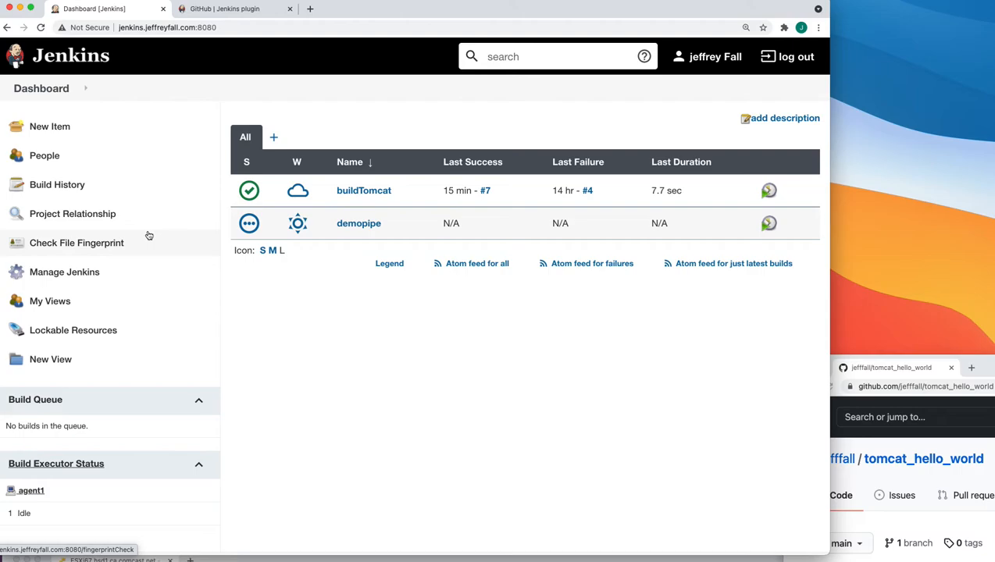
{"action": "scroll", "coordinate": [147, 233], "scroll_direction": "down", "scroll_amount": 1}
{"action": "left_click", "coordinate": [47, 244]}
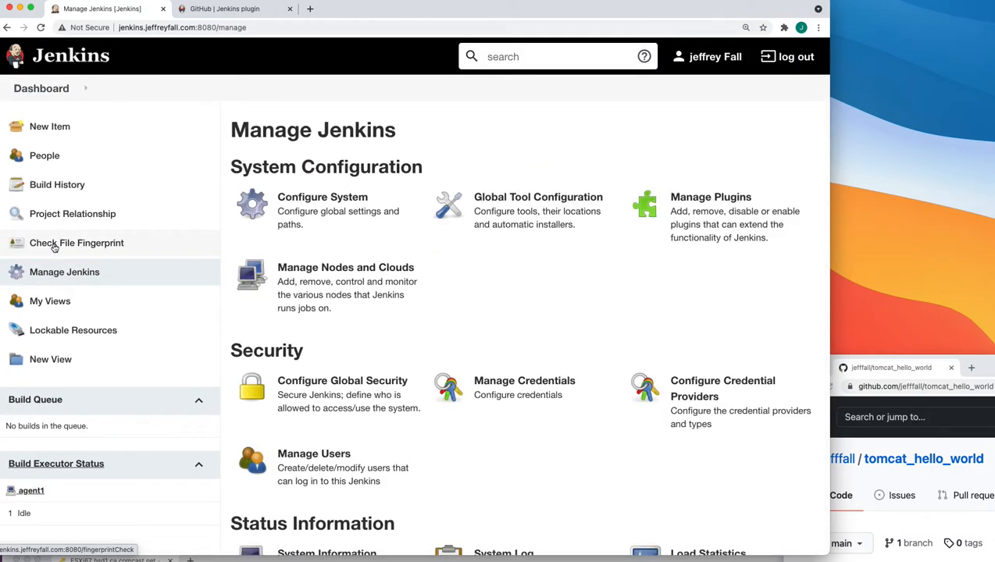
{"action": "left_click", "coordinate": [706, 205]}
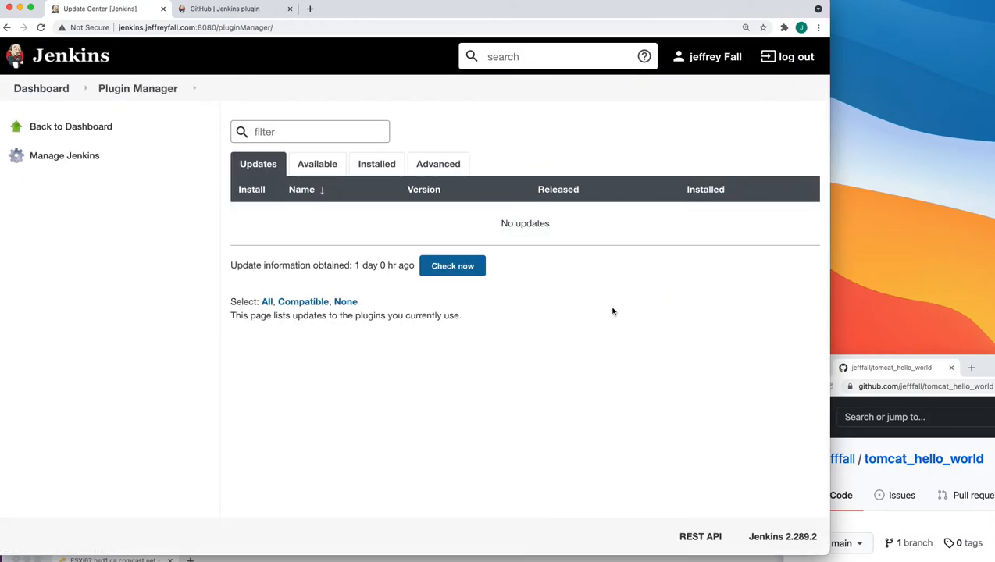
{"action": "left_click", "coordinate": [367, 166]}
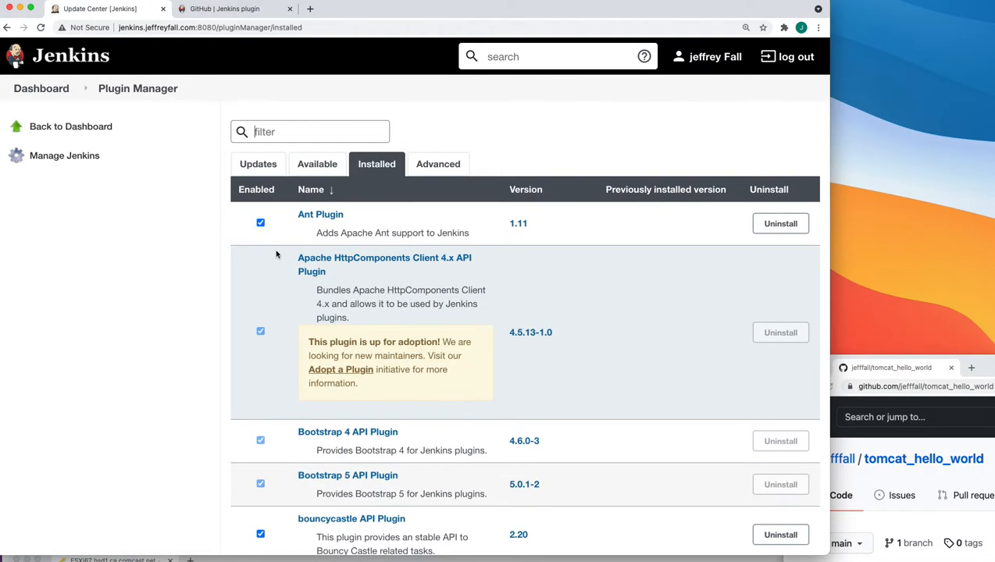
Filter installed plugins by 'github' and scroll to GitHub plugin 1.33.1 and Git plugin 4.7.2.
{"action": "scroll", "coordinate": [559, 289], "scroll_direction": "down", "scroll_amount": 5}
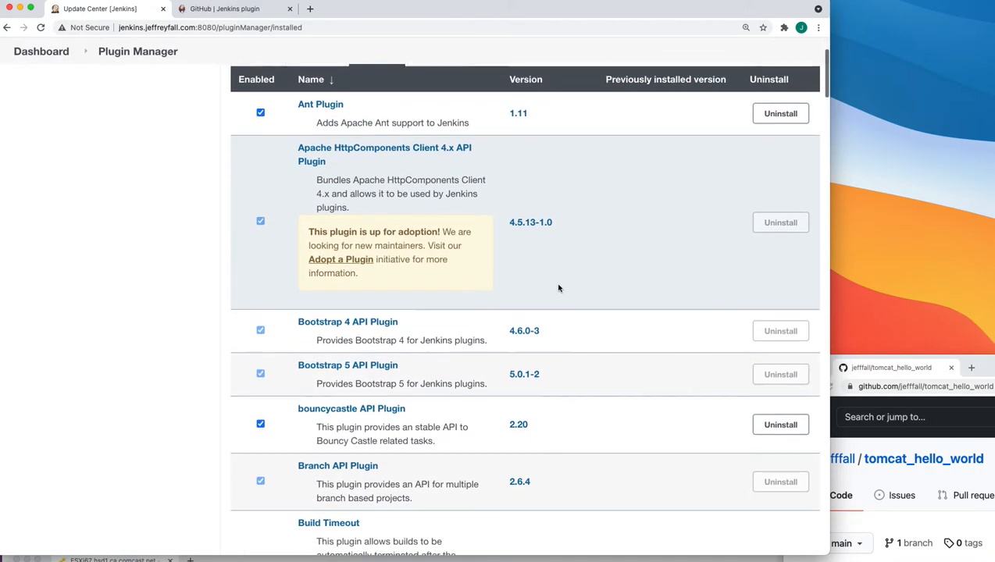
{"action": "scroll", "coordinate": [558, 286], "scroll_direction": "up", "scroll_amount": 5}
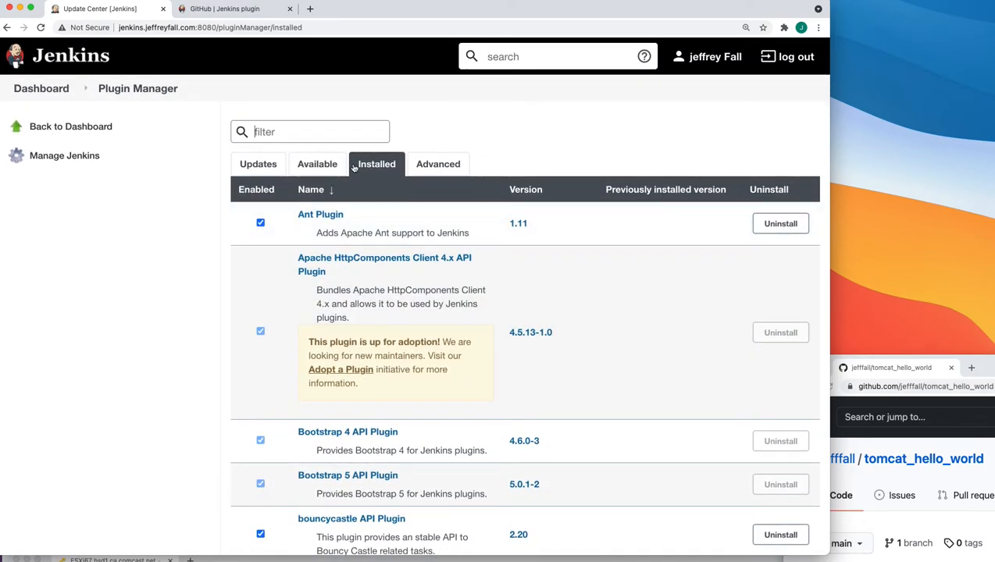
{"action": "left_click", "coordinate": [320, 129]}
{"action": "type", "text": "git"}
{"action": "scroll", "coordinate": [569, 271], "scroll_direction": "down", "scroll_amount": 7}
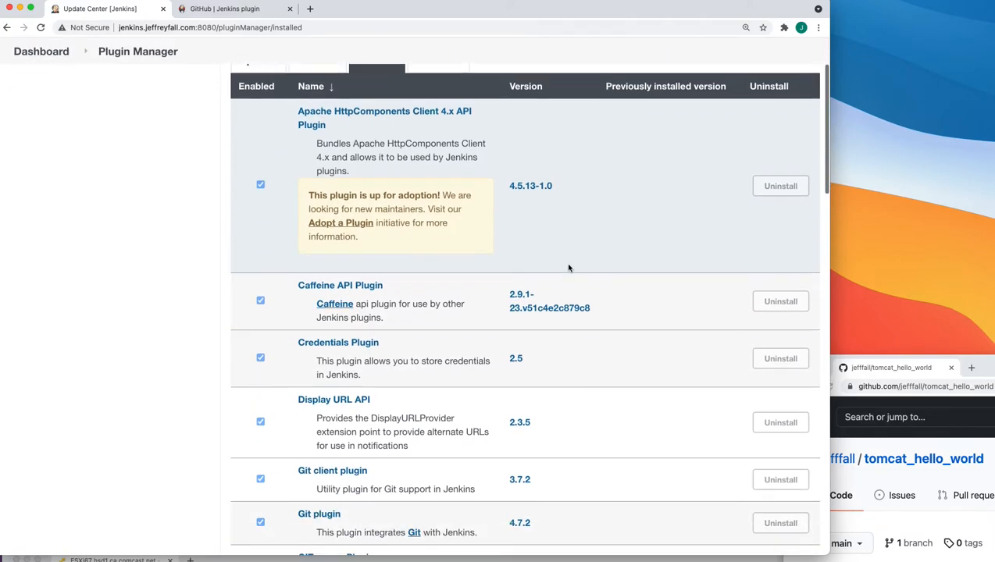
{"action": "scroll", "coordinate": [568, 269], "scroll_direction": "down", "scroll_amount": 3}
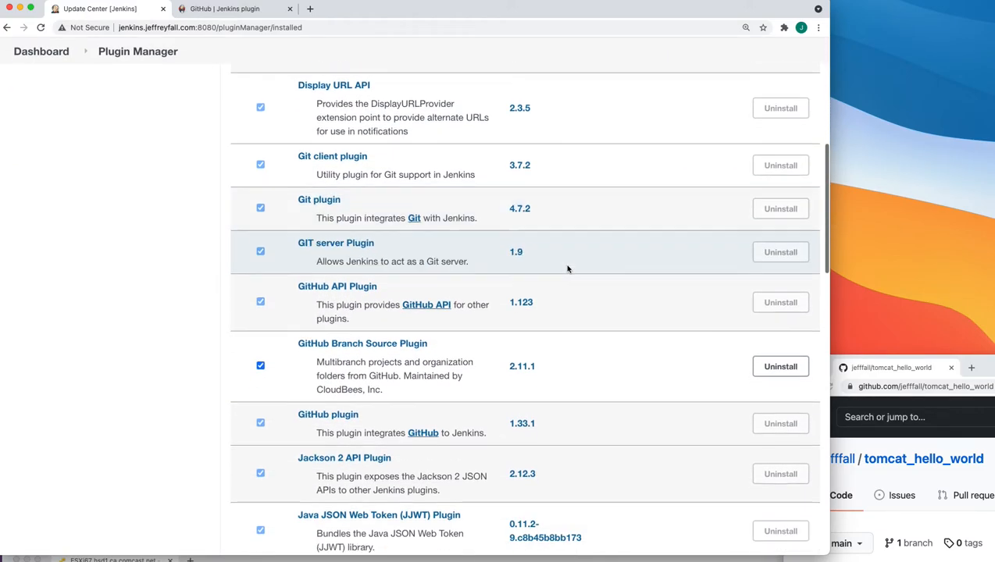
{"action": "scroll", "coordinate": [569, 271], "scroll_direction": "up", "scroll_amount": 10}
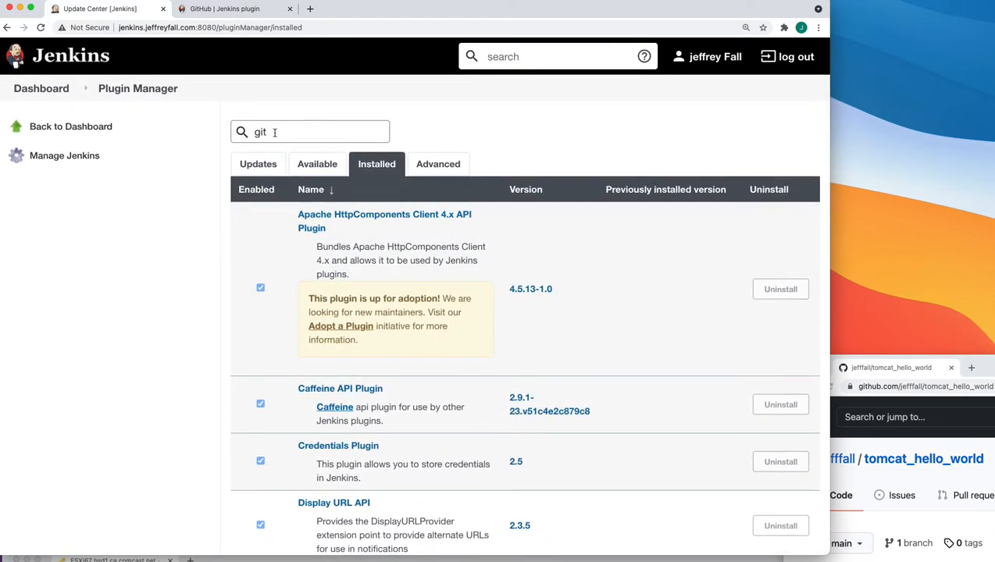
{"action": "type", "text": "hub"}
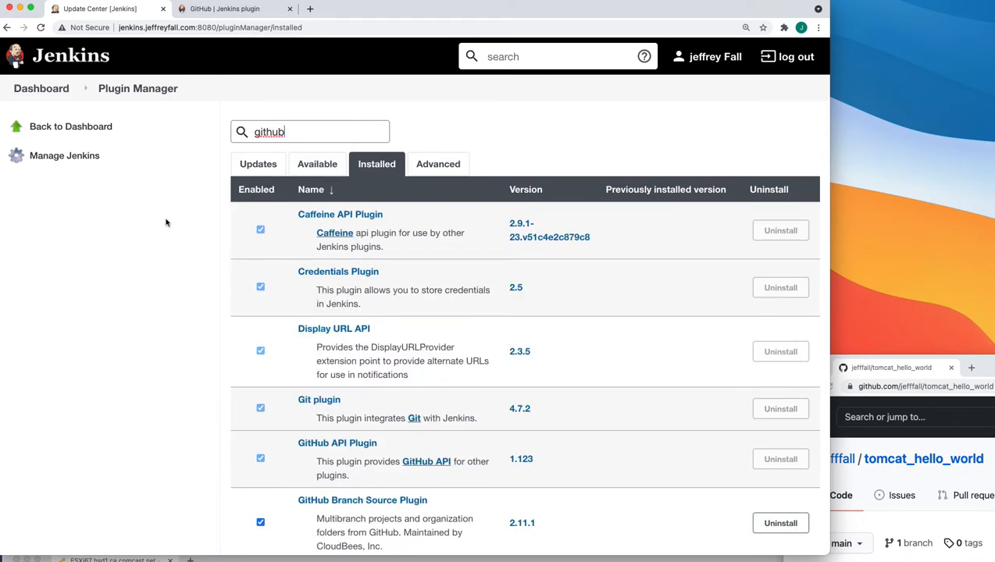
{"action": "scroll", "coordinate": [192, 240], "scroll_direction": "down", "scroll_amount": 2}
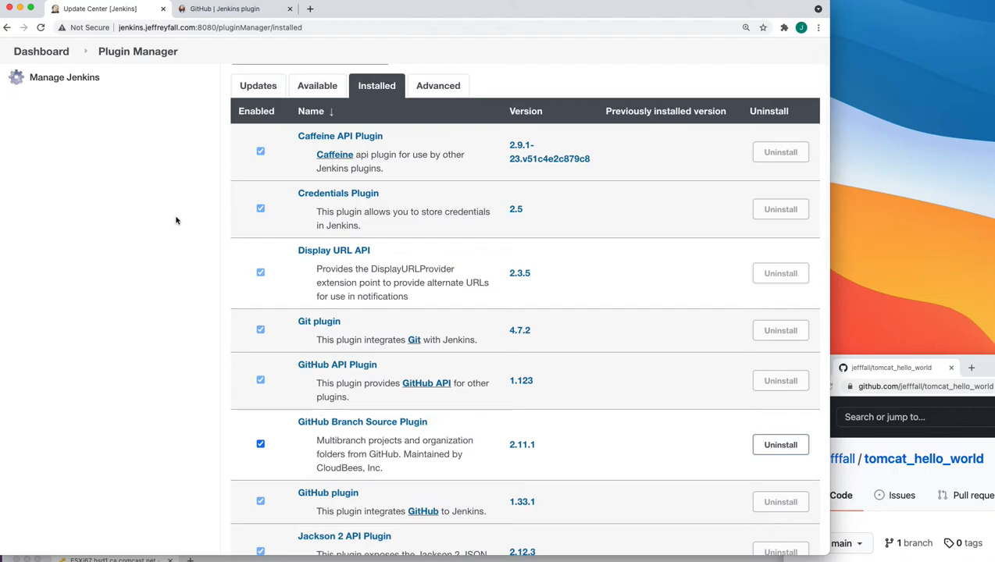
{"action": "scroll", "coordinate": [178, 220], "scroll_direction": "down", "scroll_amount": 2}
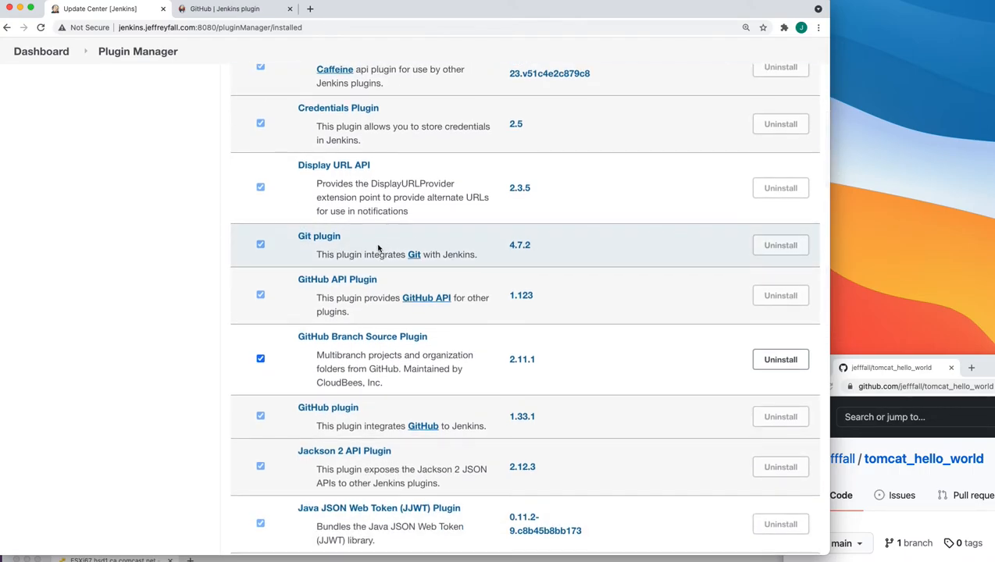
{"action": "scroll", "coordinate": [379, 248], "scroll_direction": "down", "scroll_amount": 2}
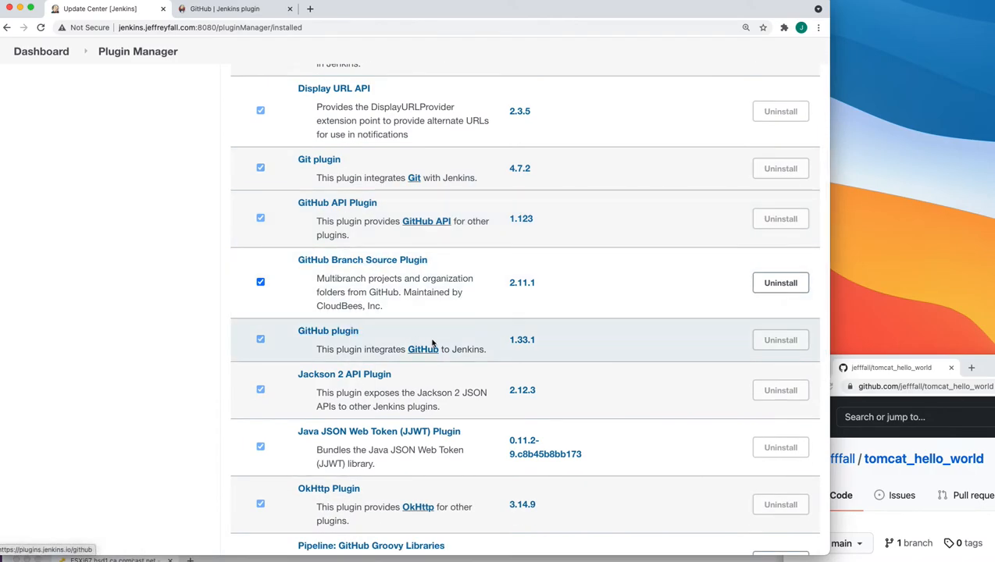
Open the GitHub plugin's plugins.jenkins.io documentation page and scroll through it.
{"action": "left_click", "coordinate": [313, 334]}
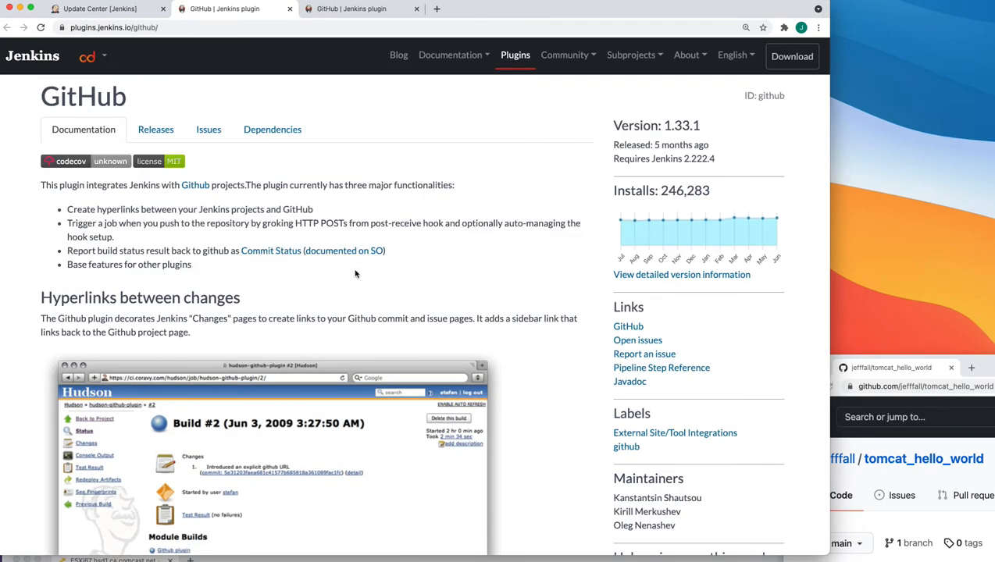
{"action": "scroll", "coordinate": [333, 288], "scroll_direction": "down", "scroll_amount": 1}
{"action": "scroll", "coordinate": [333, 289], "scroll_direction": "down", "scroll_amount": 2}
{"action": "scroll", "coordinate": [328, 278], "scroll_direction": "up", "scroll_amount": 2}
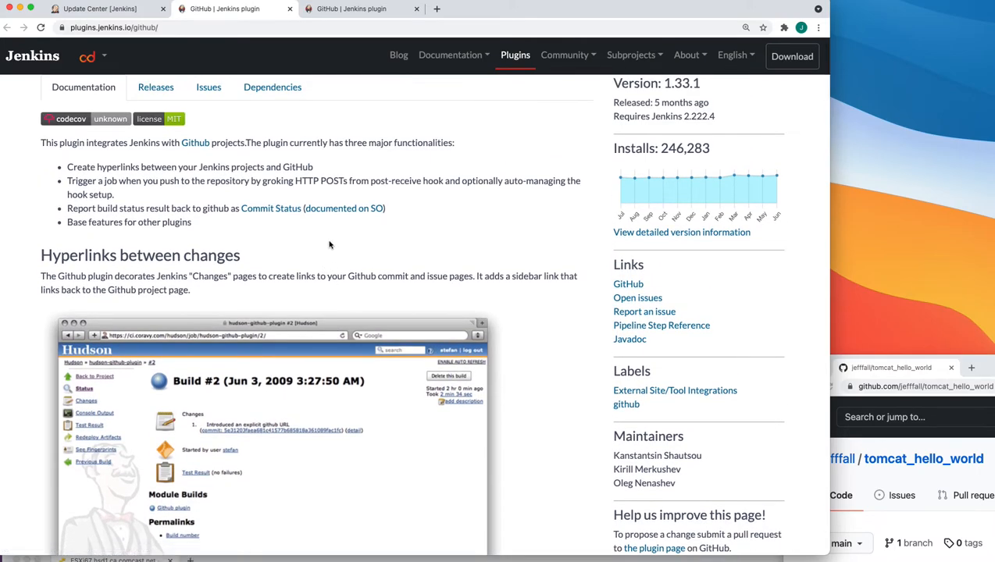
{"action": "scroll", "coordinate": [336, 244], "scroll_direction": "down", "scroll_amount": 10}
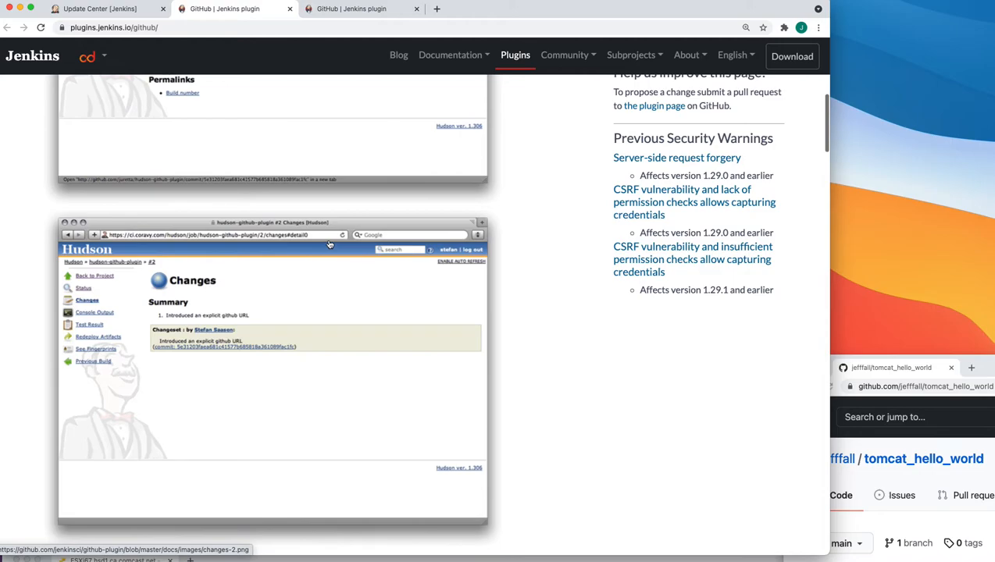
{"action": "scroll", "coordinate": [330, 245], "scroll_direction": "down", "scroll_amount": 8}
{"action": "scroll", "coordinate": [330, 244], "scroll_direction": "down", "scroll_amount": 1}
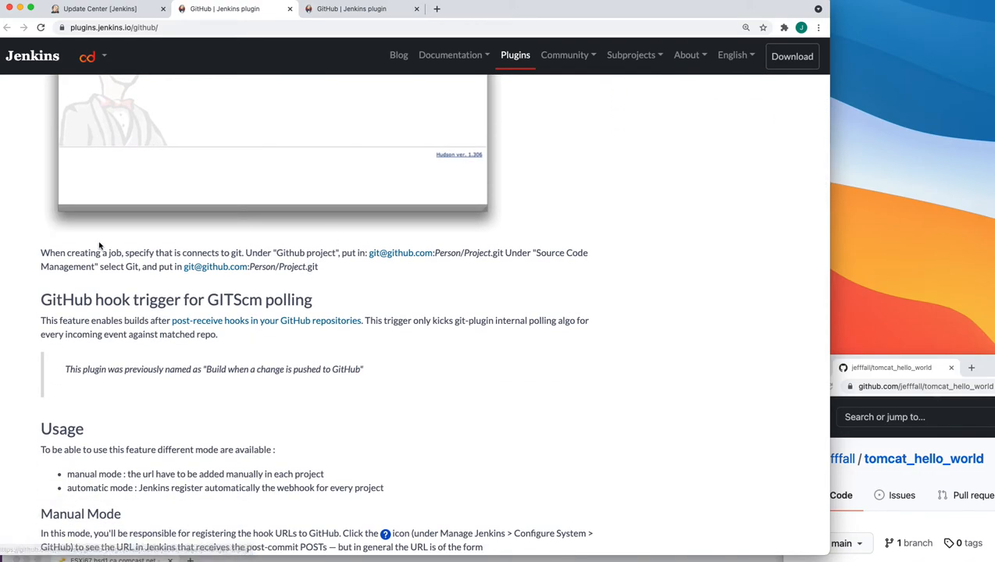
{"action": "scroll", "coordinate": [41, 252], "scroll_direction": "up", "scroll_amount": 1}
Highlight the job setup and hook trigger text, then scroll on to the Usage section.
{"action": "left_click", "coordinate": [42, 252]}
{"action": "left_click_drag", "start_coordinate": [42, 252], "coordinate": [365, 375]}
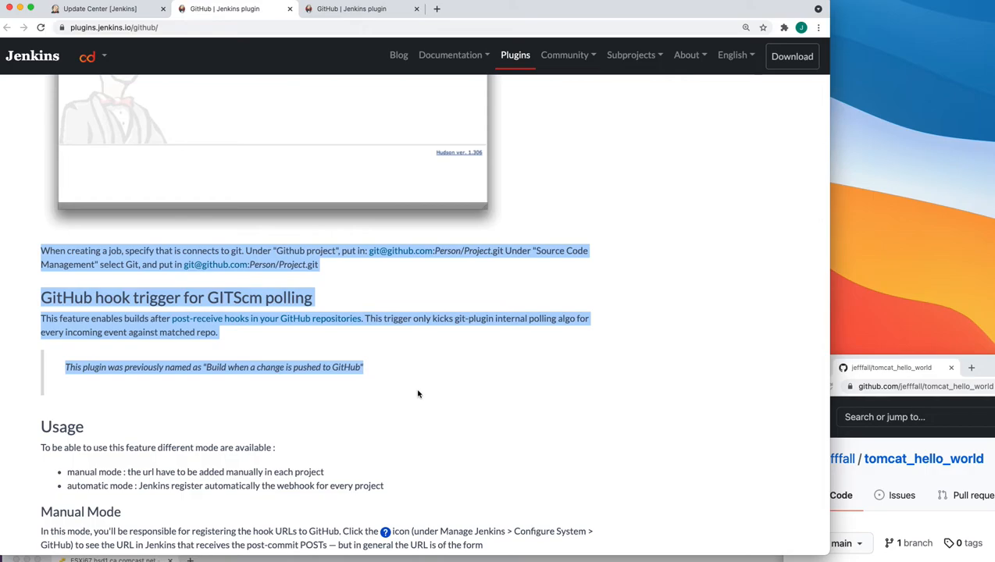
{"action": "scroll", "coordinate": [418, 394], "scroll_direction": "down", "scroll_amount": 5}
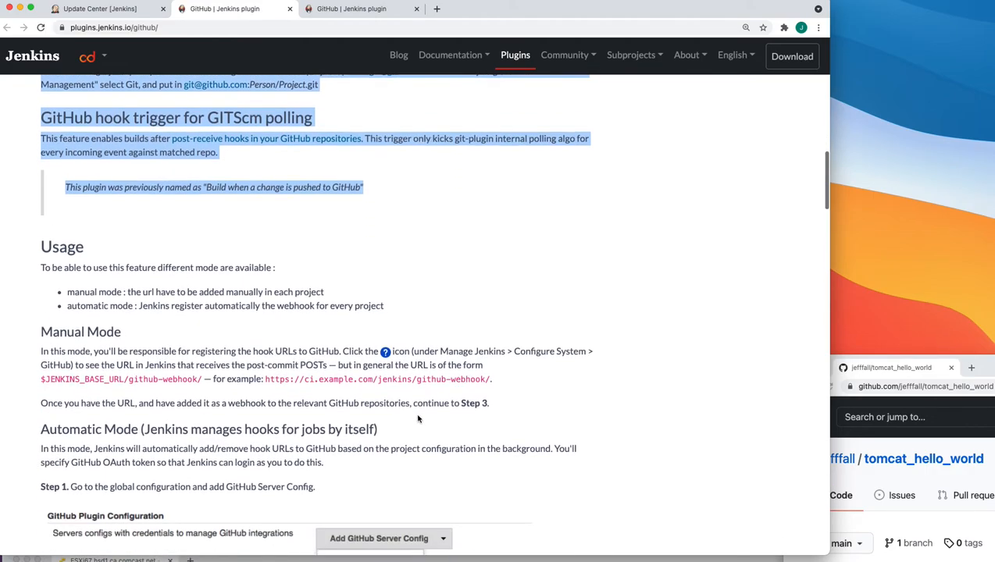
{"action": "scroll", "coordinate": [417, 419], "scroll_direction": "down", "scroll_amount": 3}
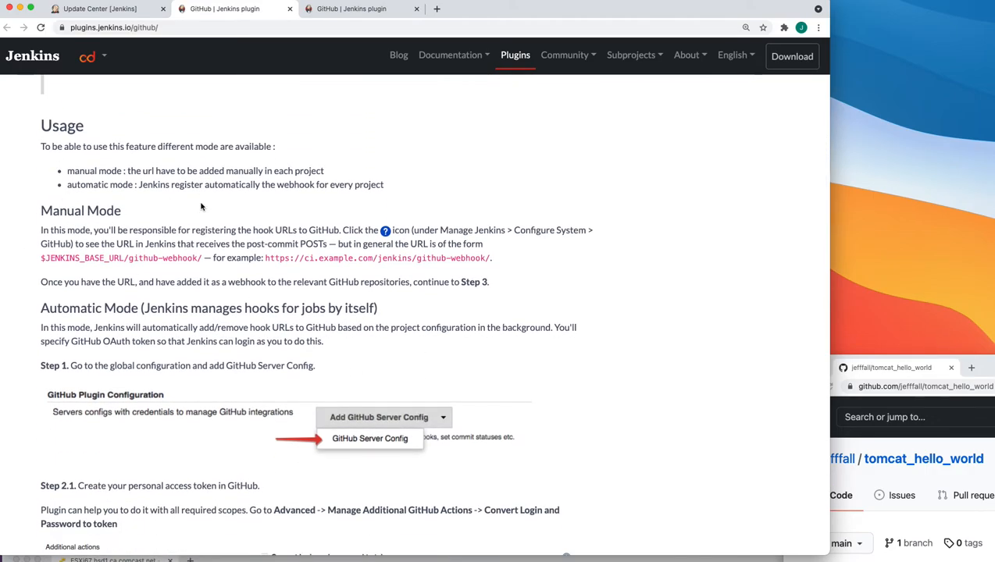
{"action": "left_click_drag", "start_coordinate": [40, 211], "coordinate": [514, 270]}
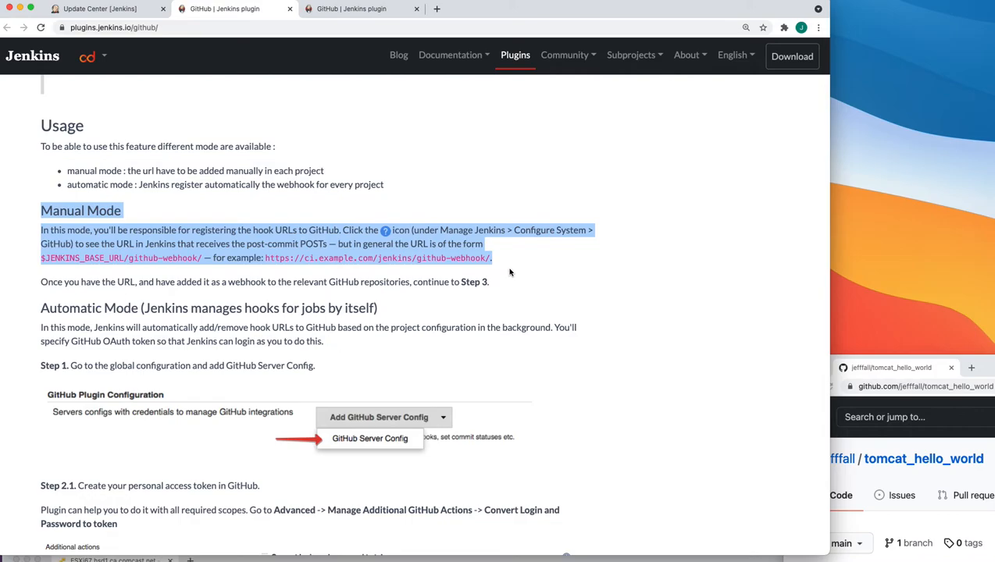
{"action": "left_click", "coordinate": [509, 272]}
{"action": "left_click_drag", "start_coordinate": [493, 259], "coordinate": [425, 267]}
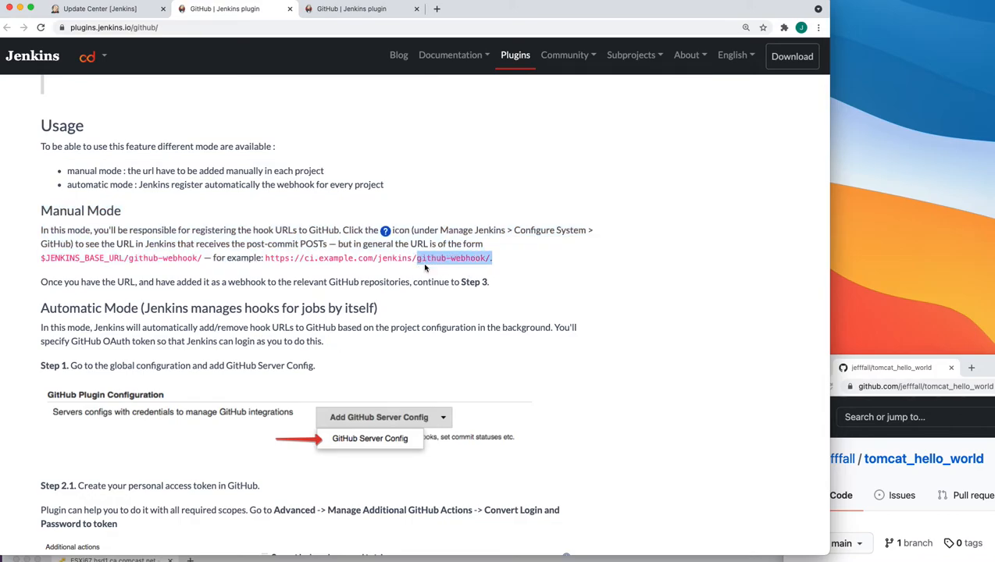
{"action": "left_click", "coordinate": [582, 261]}
{"action": "left_click_drag", "start_coordinate": [266, 259], "coordinate": [376, 256]}
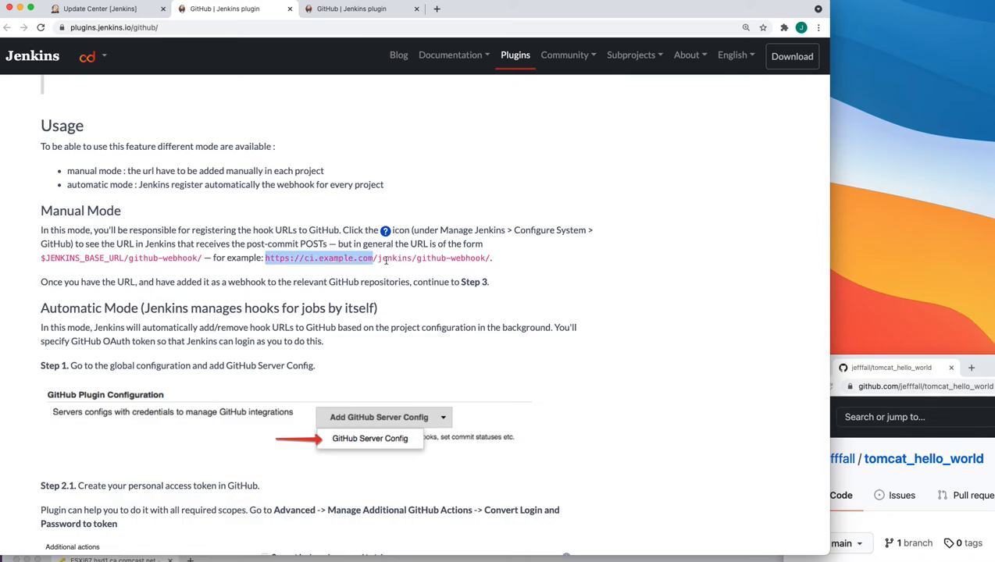
{"action": "left_click", "coordinate": [396, 271]}
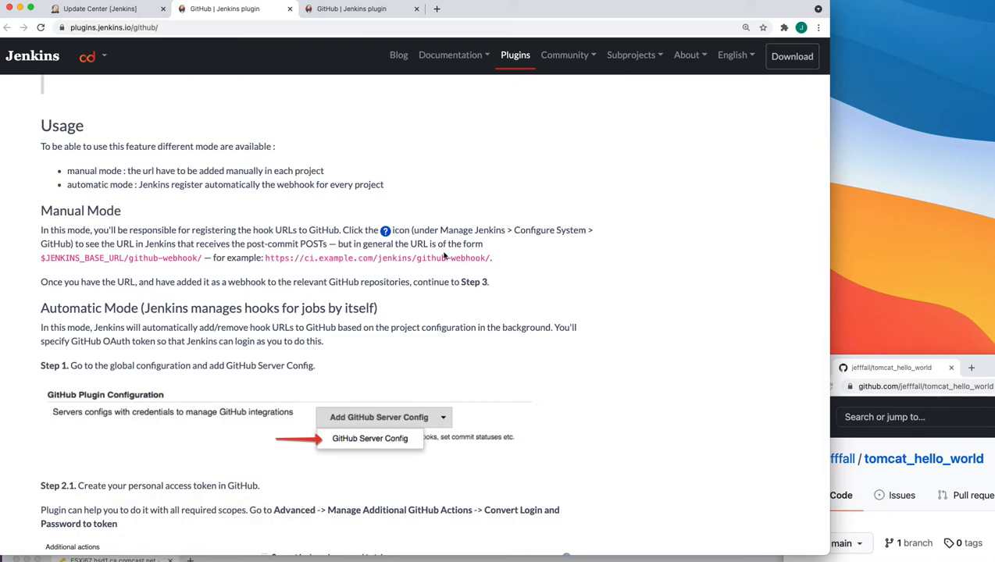
{"action": "scroll", "coordinate": [428, 253], "scroll_direction": "down", "scroll_amount": 5}
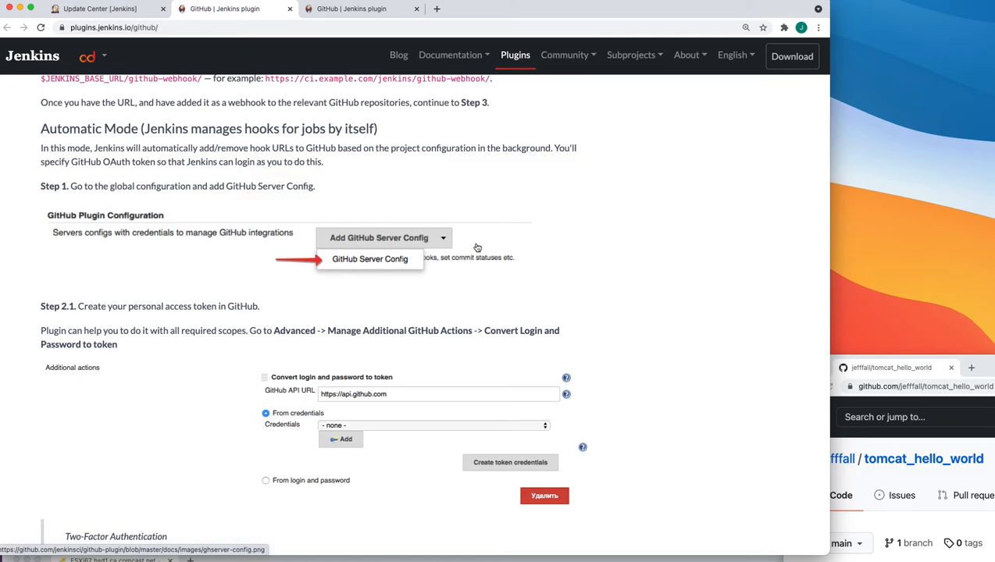
{"action": "scroll", "coordinate": [477, 247], "scroll_direction": "down", "scroll_amount": 4}
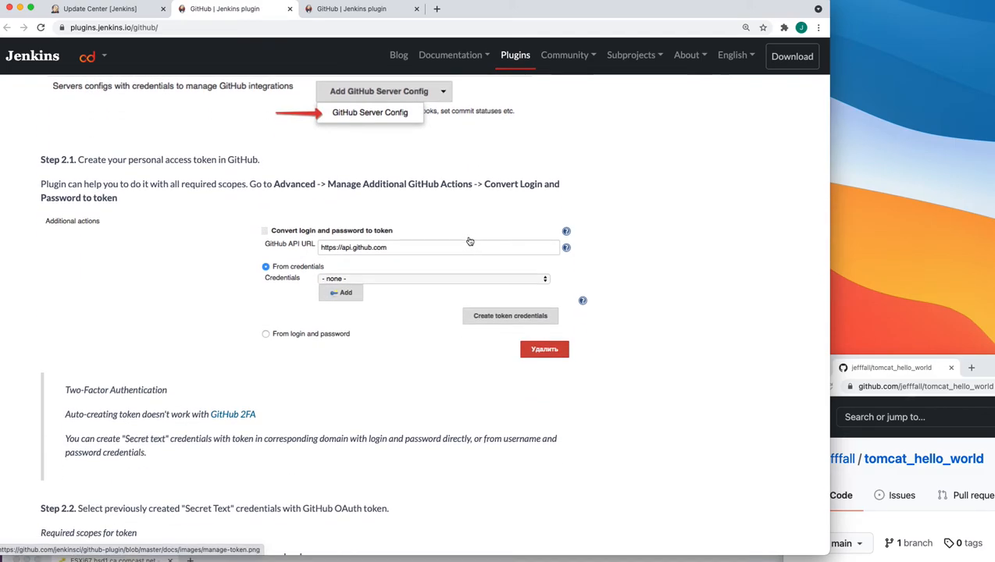
{"action": "scroll", "coordinate": [432, 160], "scroll_direction": "up", "scroll_amount": 1}
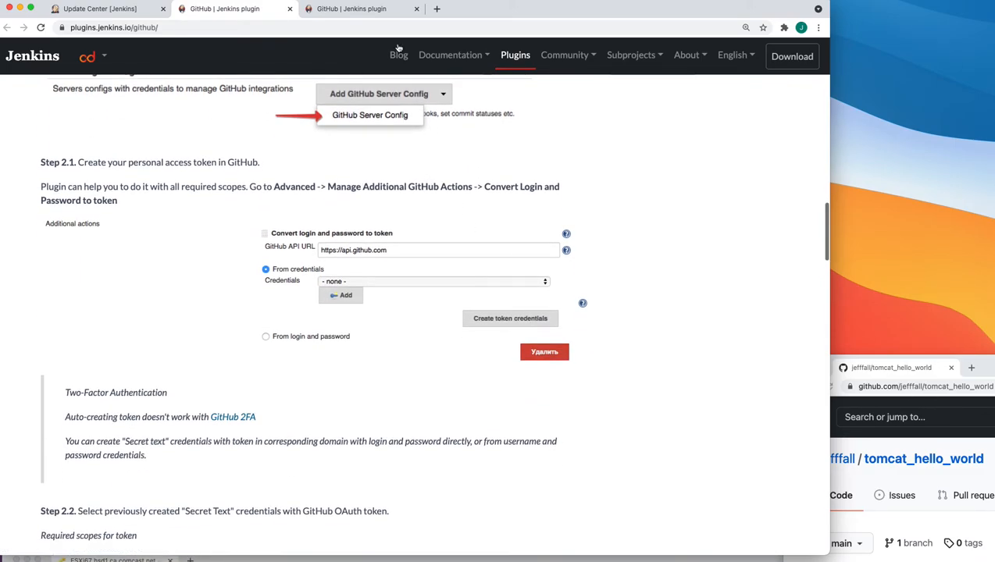
{"action": "left_click_drag", "start_coordinate": [480, 12], "coordinate": [480, 14]}
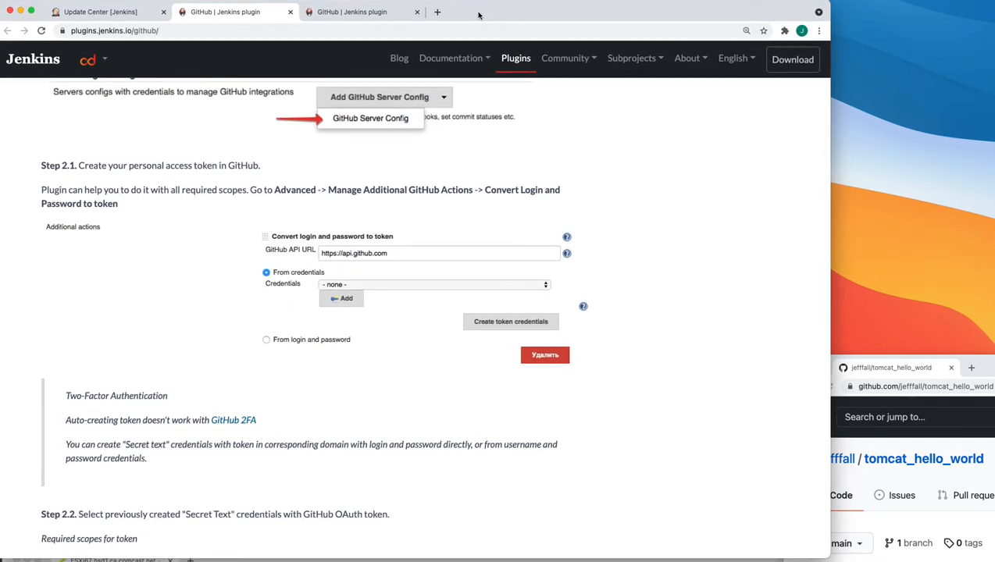
{"action": "left_click_drag", "start_coordinate": [480, 14], "coordinate": [480, 16]}
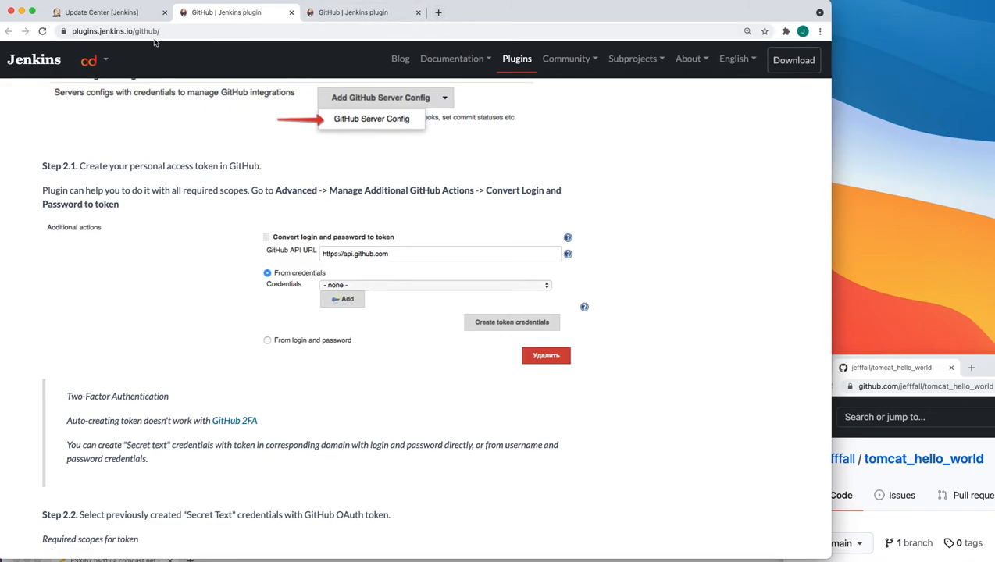
Return from the Update Center to the dashboard and open the buildTomcat project page.
{"action": "left_click", "coordinate": [100, 12]}
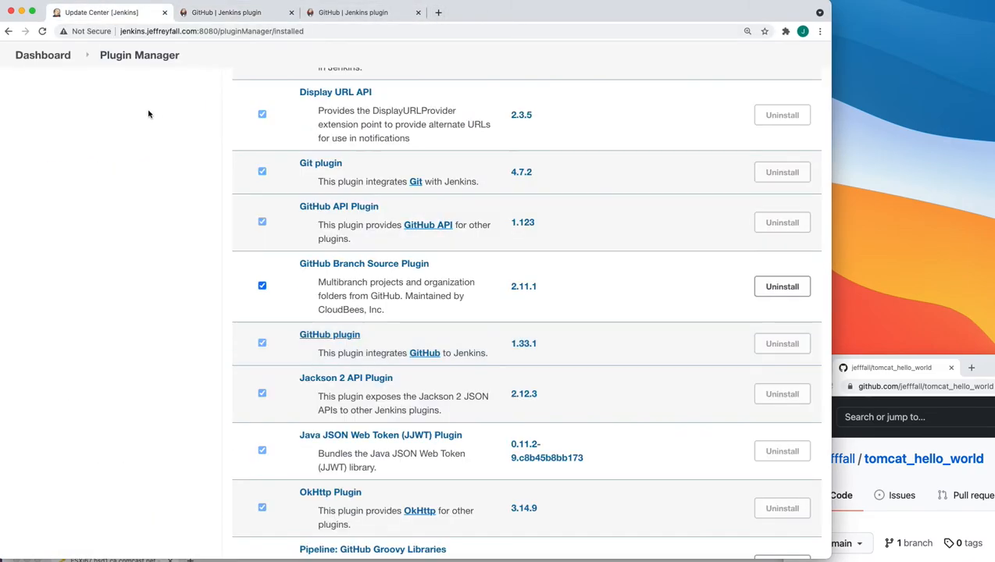
{"action": "scroll", "coordinate": [149, 111], "scroll_direction": "up", "scroll_amount": 3}
{"action": "scroll", "coordinate": [147, 111], "scroll_direction": "up", "scroll_amount": 2}
{"action": "left_click", "coordinate": [78, 134]}
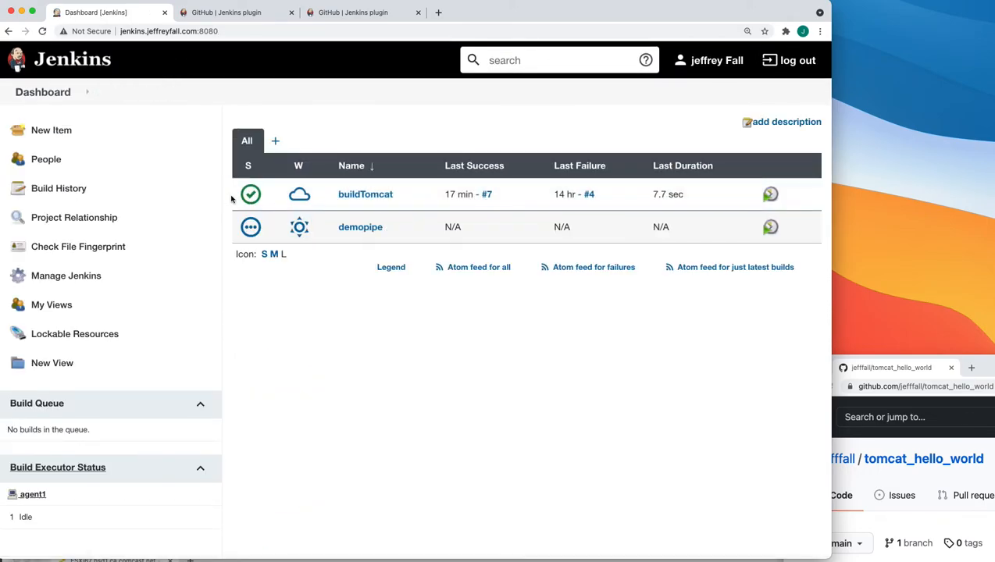
{"action": "left_click", "coordinate": [373, 195]}
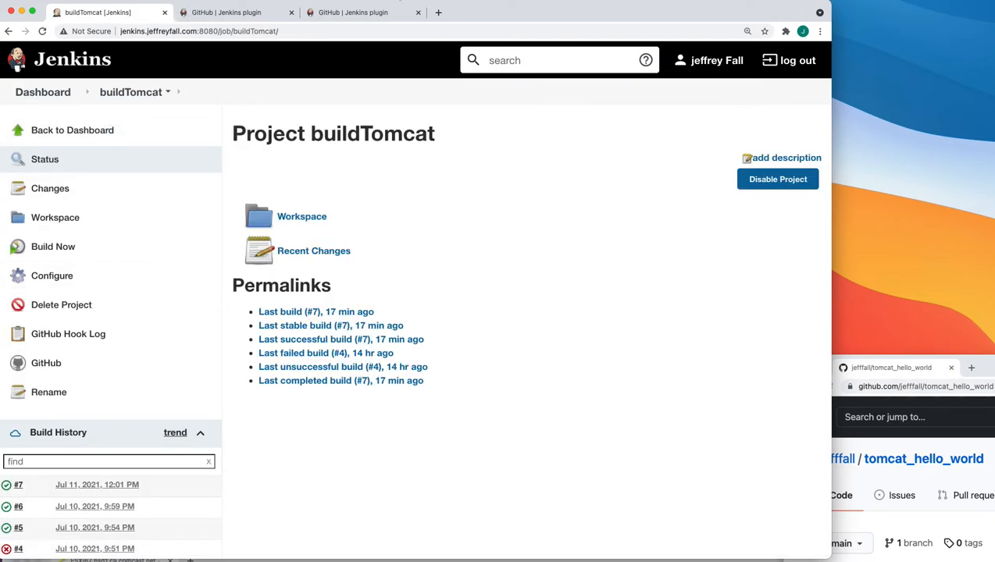
Reposition the browser and bring the zsh terminal window alongside the buildTomcat page.
{"action": "left_click_drag", "start_coordinate": [466, 13], "coordinate": [516, 2]}
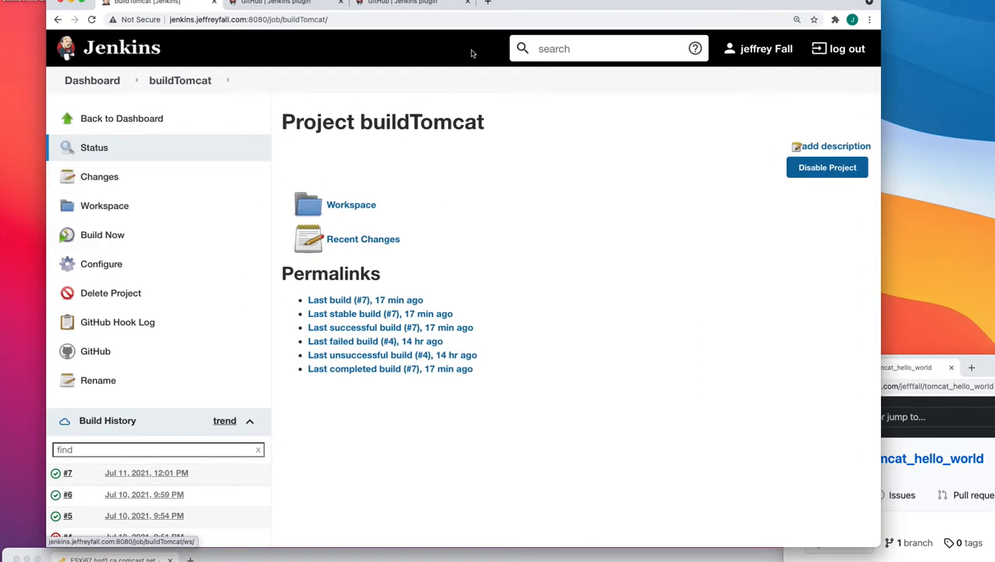
{"action": "left_click_drag", "start_coordinate": [609, 0], "coordinate": [570, 0]}
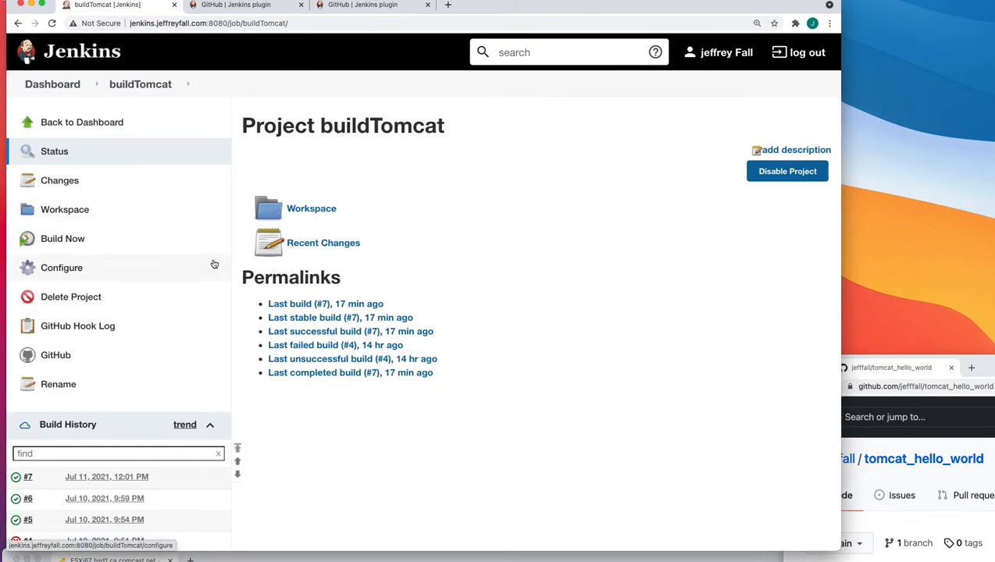
{"action": "scroll", "coordinate": [212, 258], "scroll_direction": "down", "scroll_amount": 4}
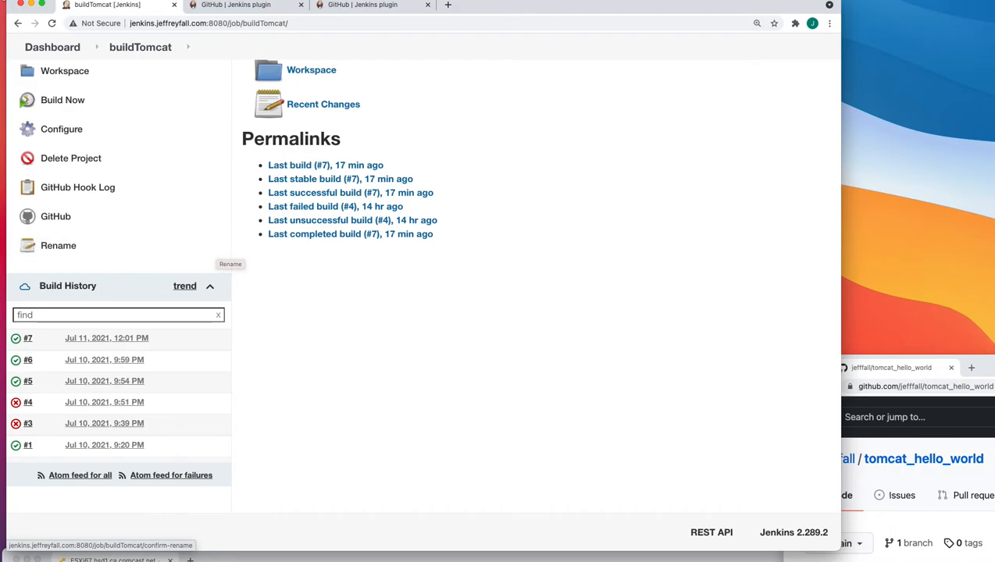
{"action": "left_click_drag", "start_coordinate": [0, 178], "coordinate": [639, 53]}
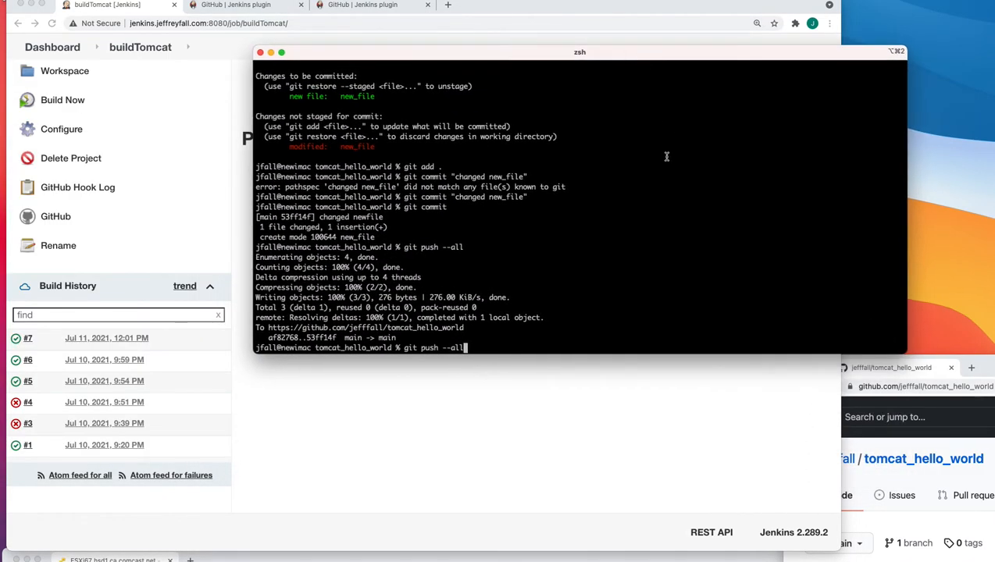
Clear the leftover push command, then run ls and git status to confirm a clean tree.
{"action": "key", "text": "BackSpace"}
{"action": "key", "text": "BackSpace"}
{"action": "key", "text": "BackSpace"}
{"action": "key", "text": "BackSpace"}
{"action": "key", "text": "BackSpace"}
{"action": "key", "text": "BackSpace"}
{"action": "key", "text": "BackSpace"}
{"action": "key", "text": "BackSpace"}
{"action": "key", "text": "BackSpace"}
{"action": "key", "text": "BackSpace"}
{"action": "key", "text": "BackSpace"}
{"action": "key", "text": "BackSpace"}
{"action": "key", "text": "BackSpace"}
{"action": "key", "text": "BackSpace"}
{"action": "type", "text": "ls"}
{"action": "key", "text": "Return"}
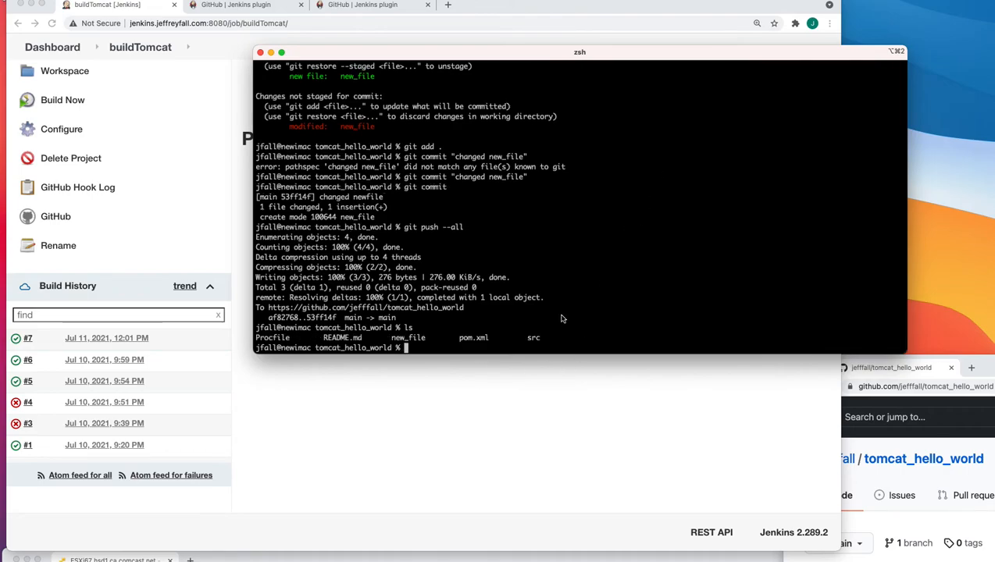
{"action": "type", "text": "git status"}
{"action": "key", "text": "Return"}
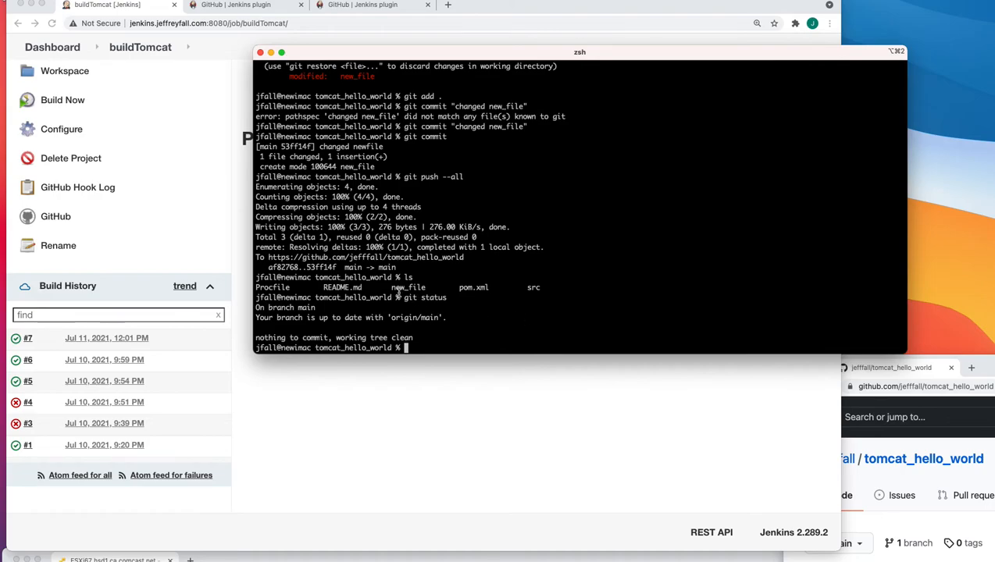
Open new_file in vi, pasting its name from the ls listing.
{"action": "type", "text": "vi"}
{"action": "left_click_drag", "start_coordinate": [388, 288], "coordinate": [426, 288]}
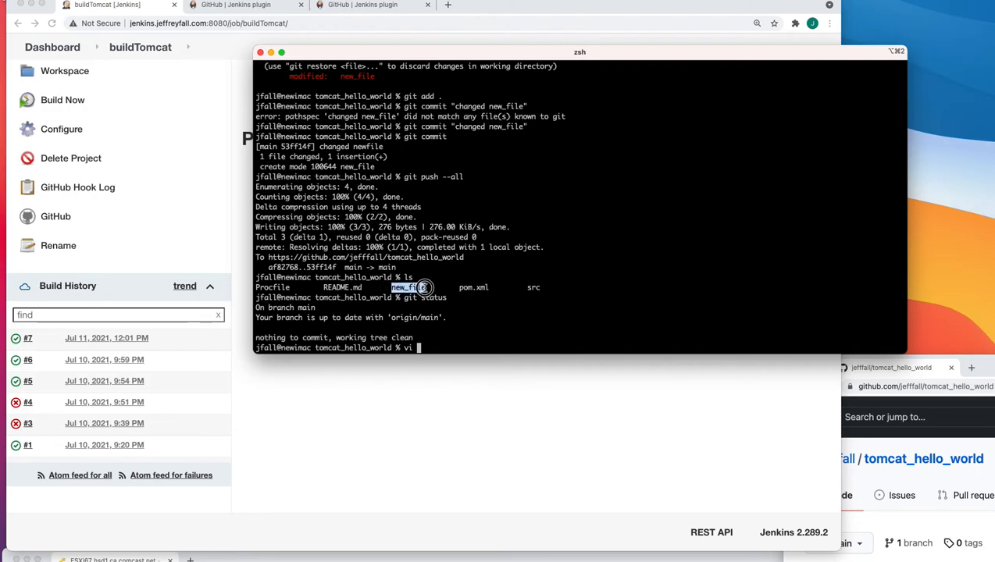
{"action": "type", "text": "new_file"}
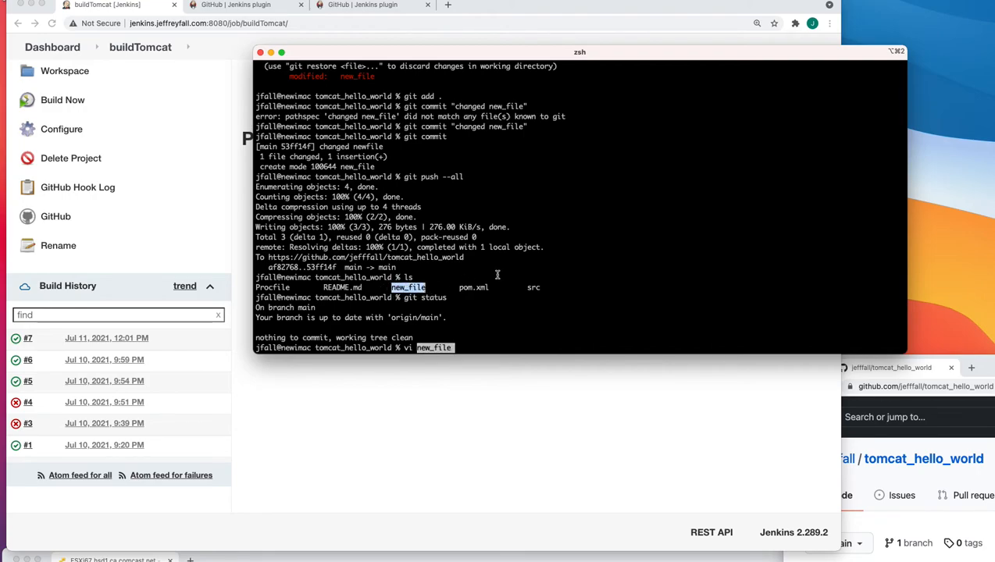
{"action": "key", "text": "Return"}
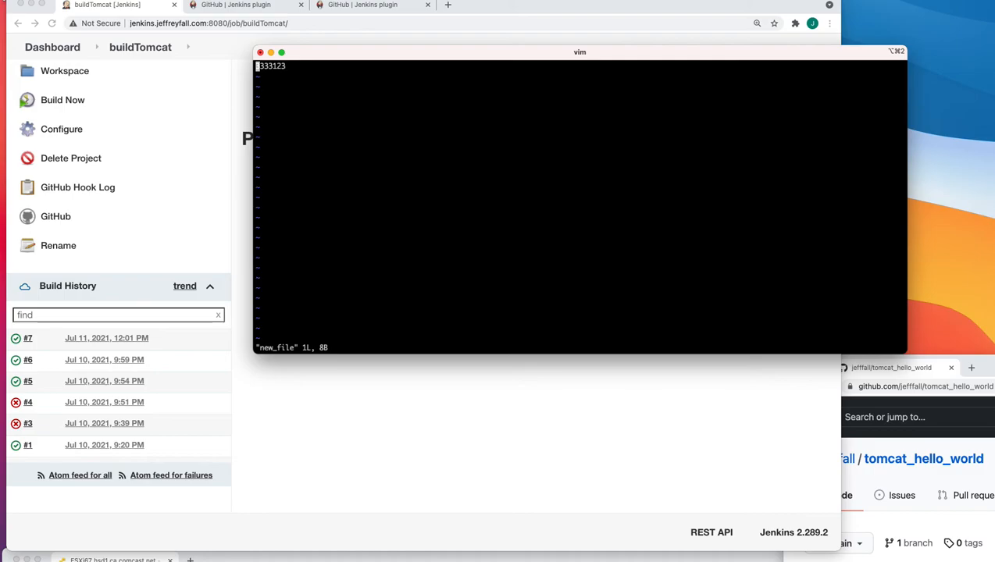
Add a new line 4444444 below 3333123 in new_file, then save and quit with :wq!
{"action": "key", "text": "o"}
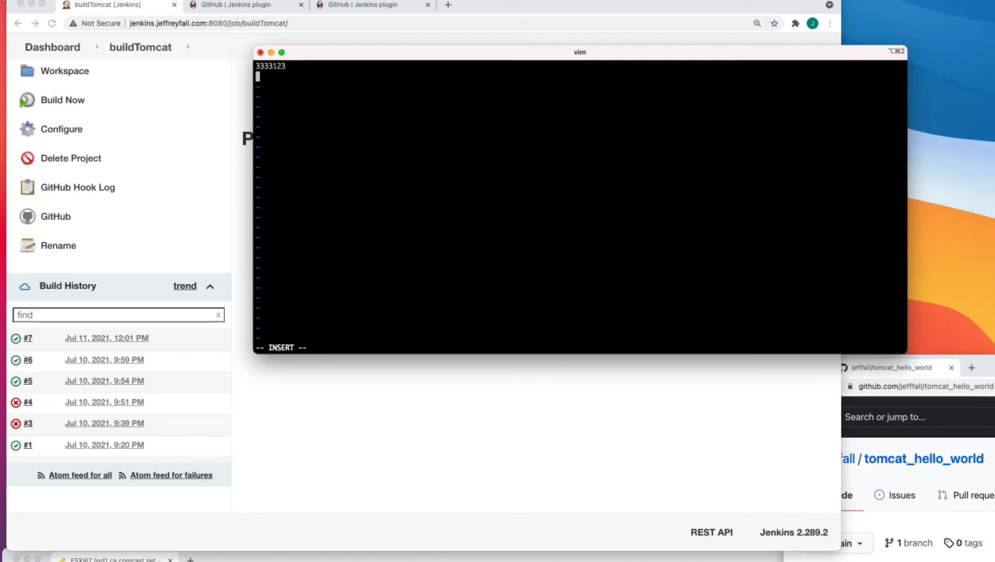
{"action": "type", "text": "4444444"}
{"action": "key", "text": "Escape"}
{"action": "type", "text": ":wq!"}
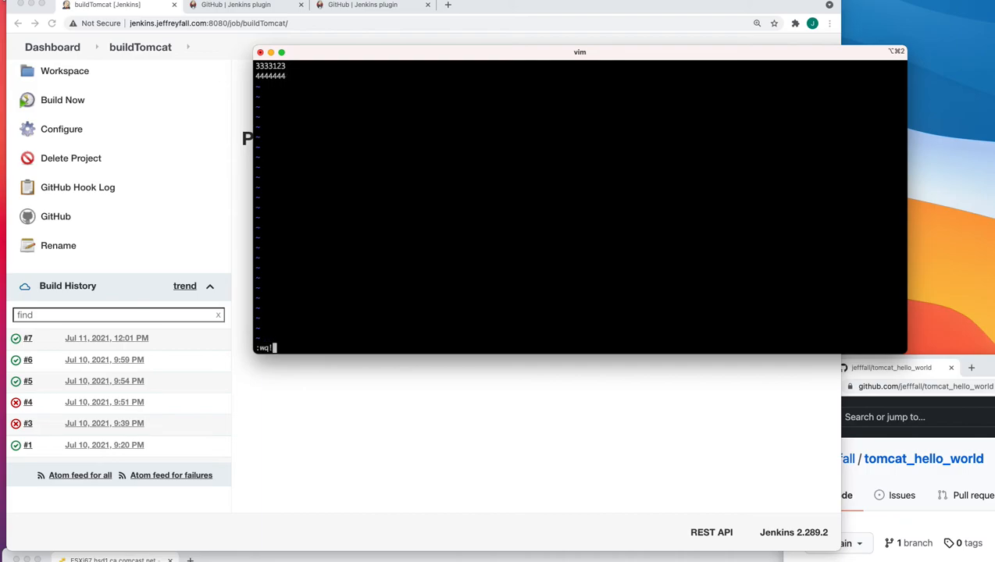
{"action": "key", "text": "Return"}
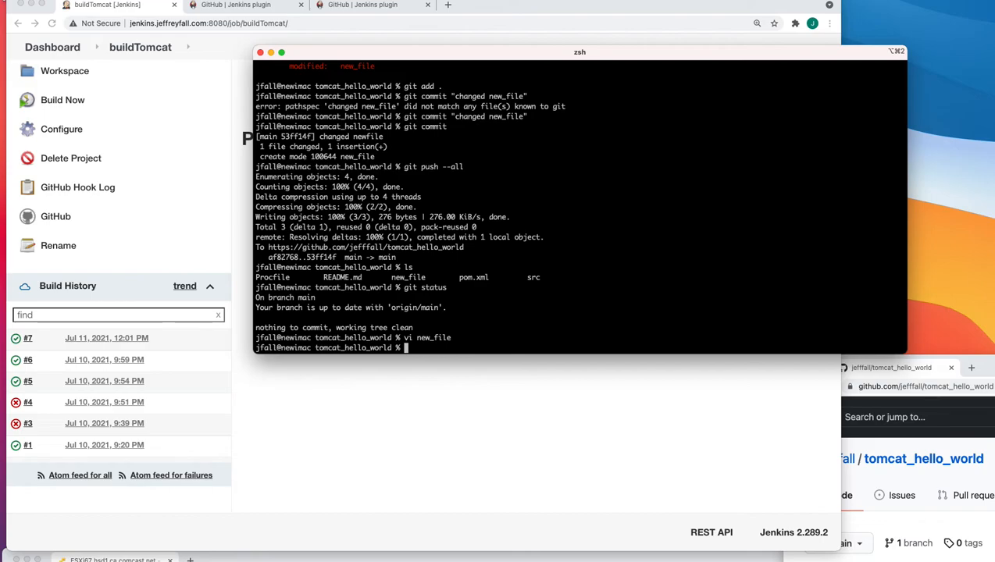
Check git status and stage the modified new_file with git add.
{"action": "key", "text": "Return"}
{"action": "key", "text": "Return"}
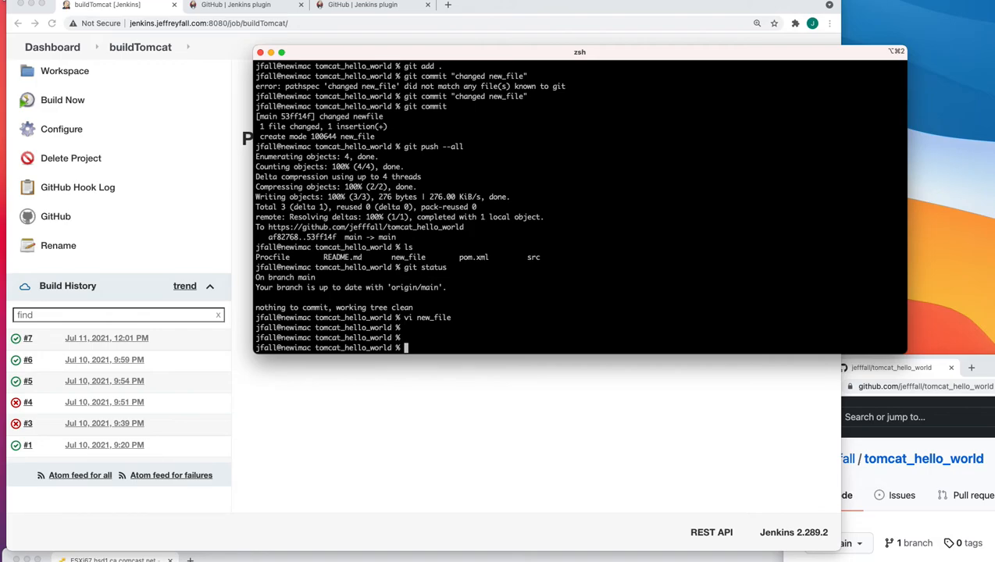
{"action": "type", "text": "git status"}
{"action": "key", "text": "Return"}
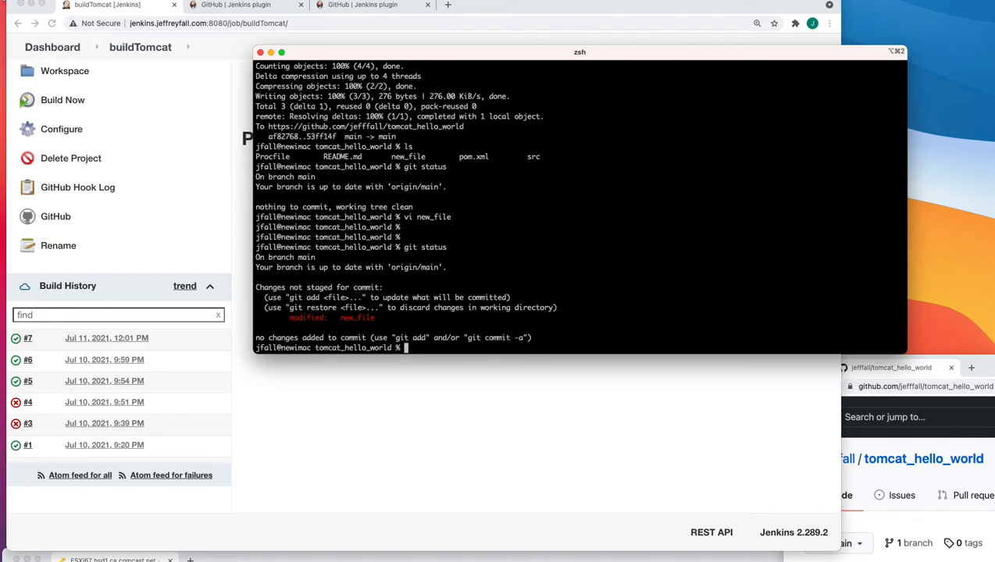
{"action": "type", "text": "git add ."}
{"action": "key", "text": "Return"}
Start git commit and type the message 'Added a 44444 string to new_file'.
{"action": "type", "text": "git"}
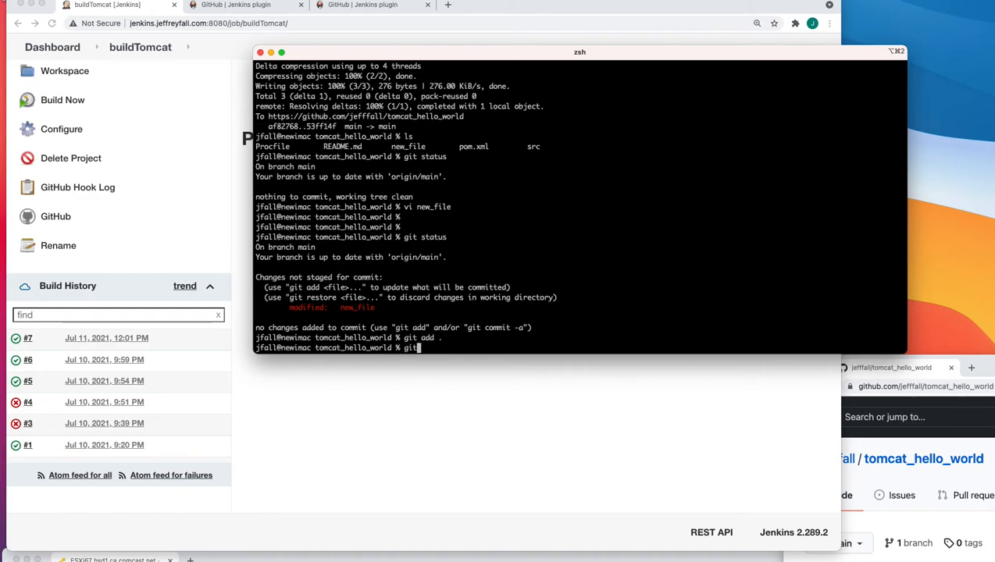
{"action": "type", "text": " commit"}
{"action": "key", "text": "Return"}
{"action": "type", "text": "i"}
{"action": "type", "text": "Added "}
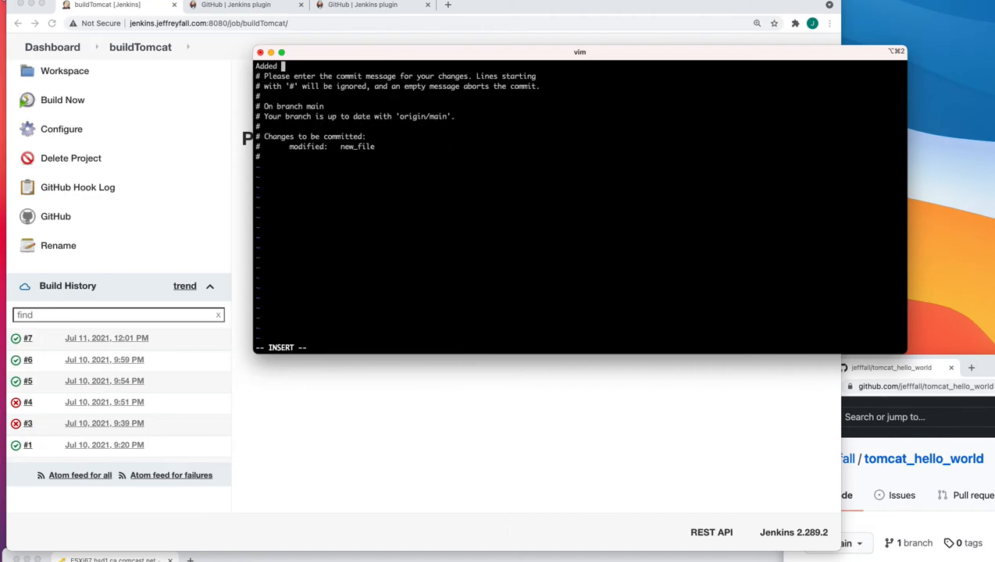
{"action": "type", "text": "a 44444 string to new_file"}
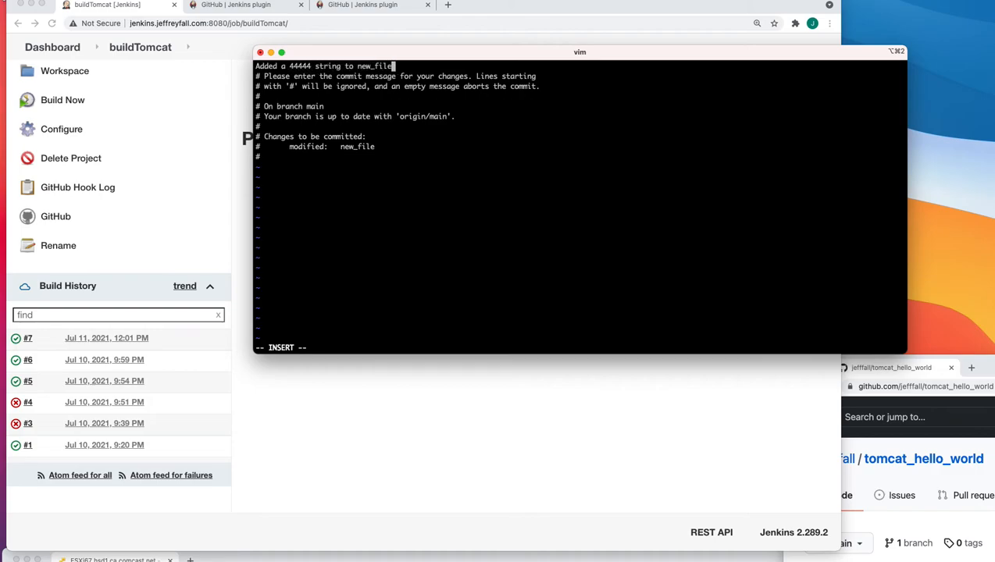
Save the commit message with :wq! to record commit 9f91ddb on main.
{"action": "key", "text": "Escape"}
{"action": "type", "text": ":wq!"}
{"action": "key", "text": "Return"}
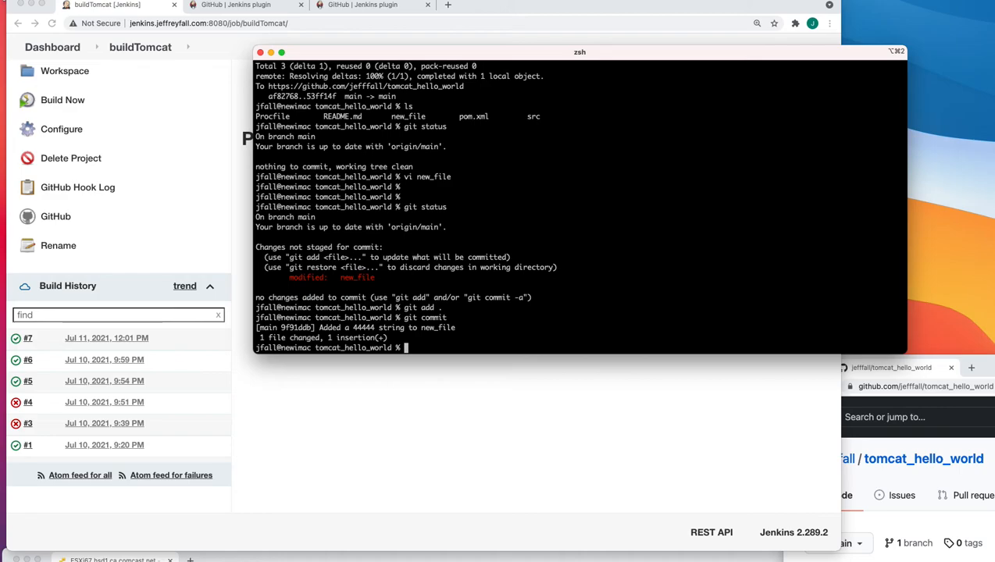
Run git push --all and move the terminal aside to watch Jenkins start build #8.
{"action": "type", "text": "git push --all"}
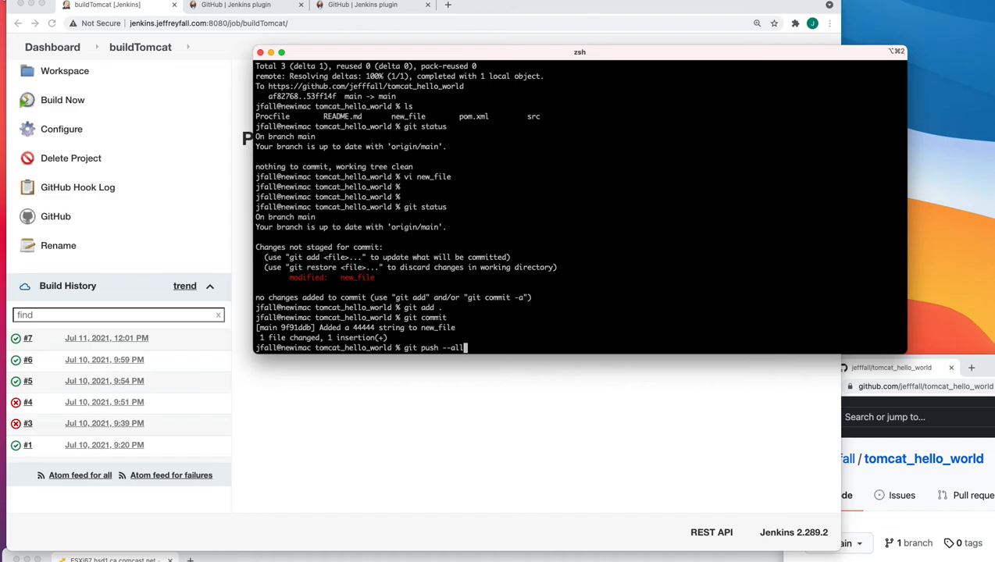
{"action": "left_click_drag", "start_coordinate": [355, 53], "coordinate": [408, 96]}
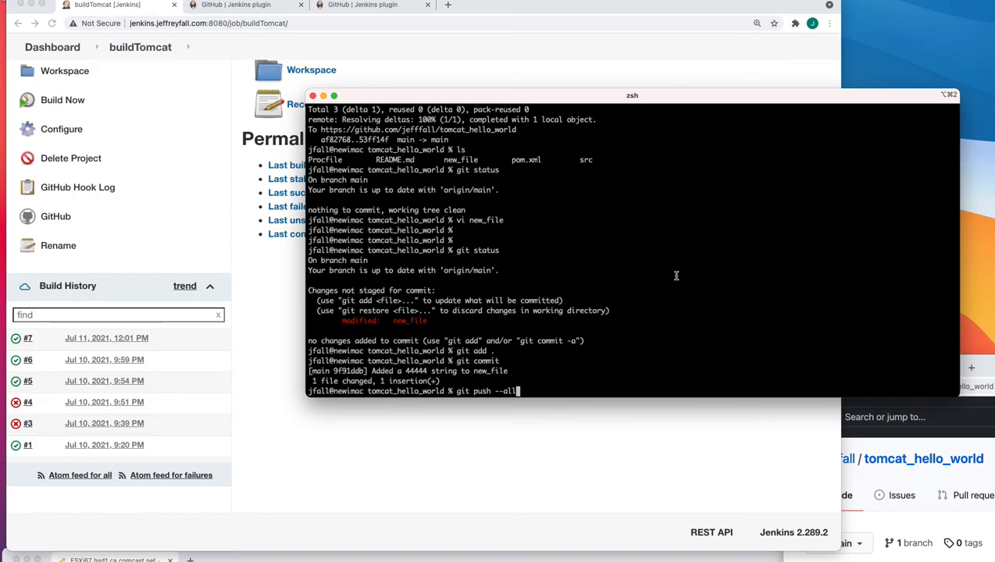
{"action": "key", "text": "Return"}
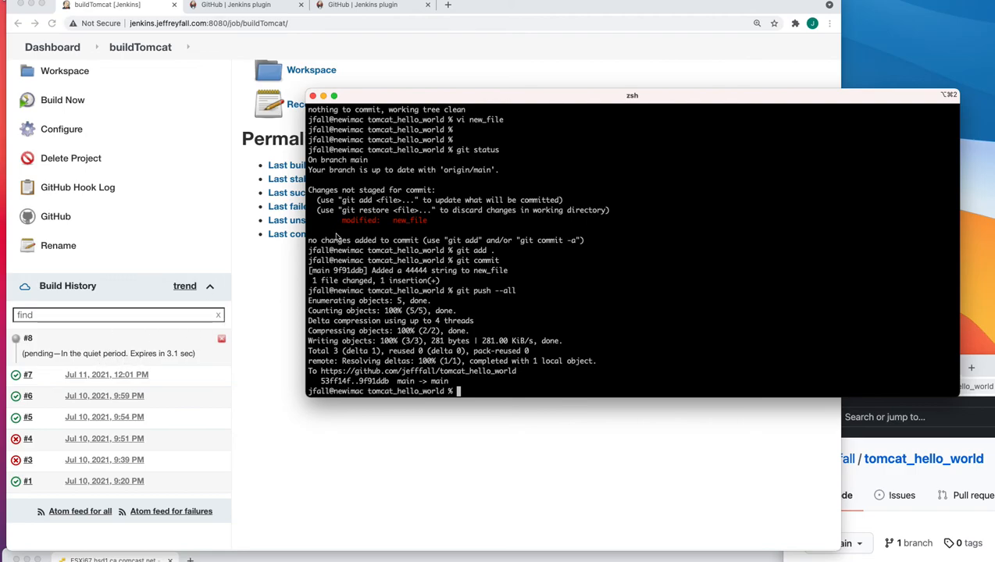
{"action": "left_click_drag", "start_coordinate": [482, 97], "coordinate": [532, 2]}
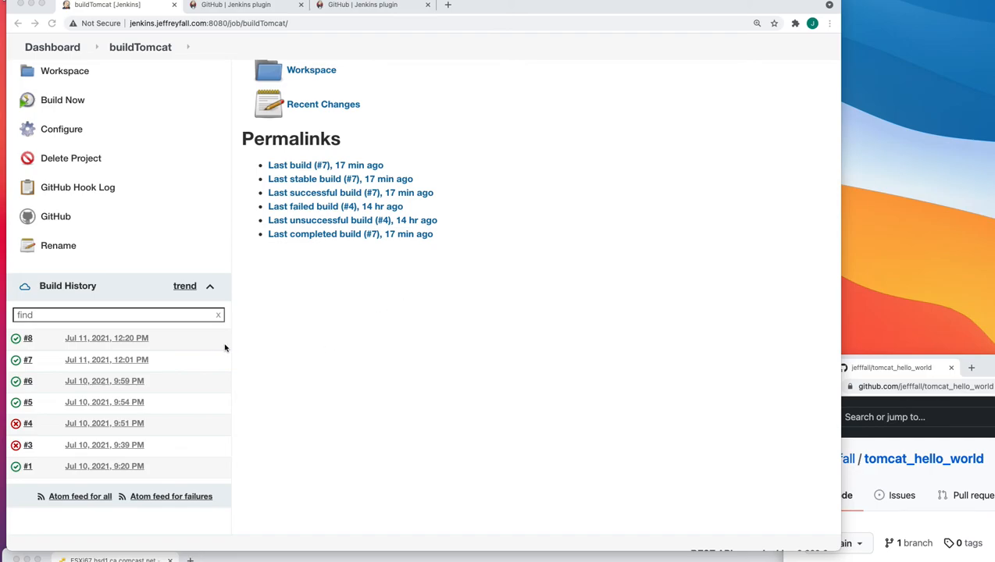
Open build #8's status page, review the 'Added a 44444 string to new_file' change, then view its console log.
{"action": "left_click", "coordinate": [97, 340]}
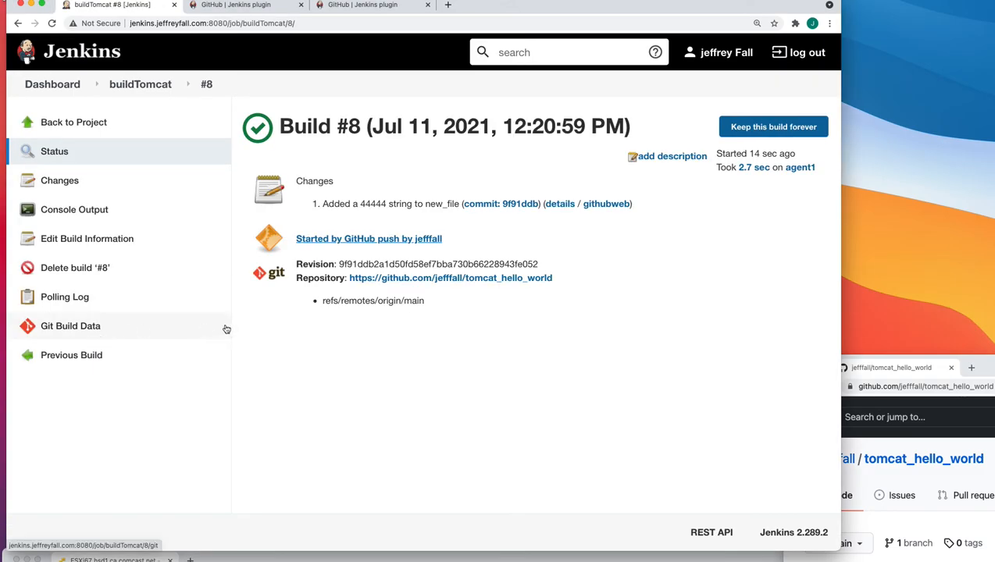
{"action": "left_click", "coordinate": [330, 203]}
{"action": "left_click_drag", "start_coordinate": [330, 204], "coordinate": [461, 207]}
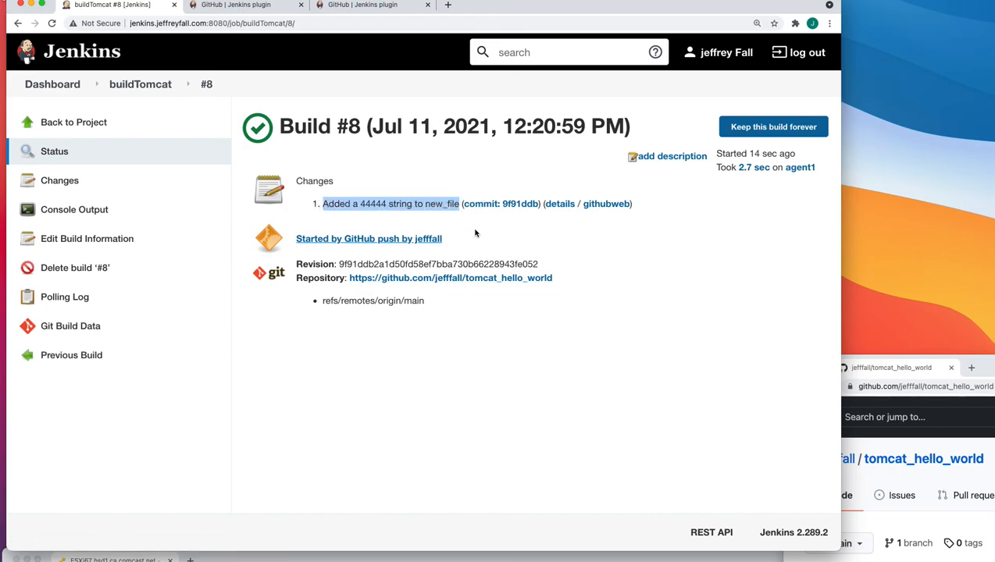
{"action": "left_click", "coordinate": [622, 246]}
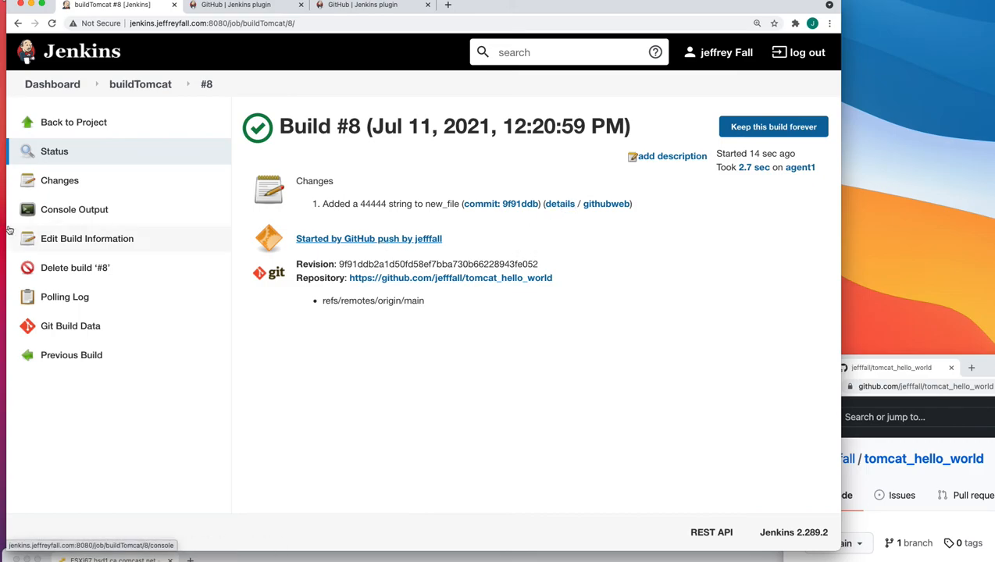
{"action": "left_click", "coordinate": [55, 213]}
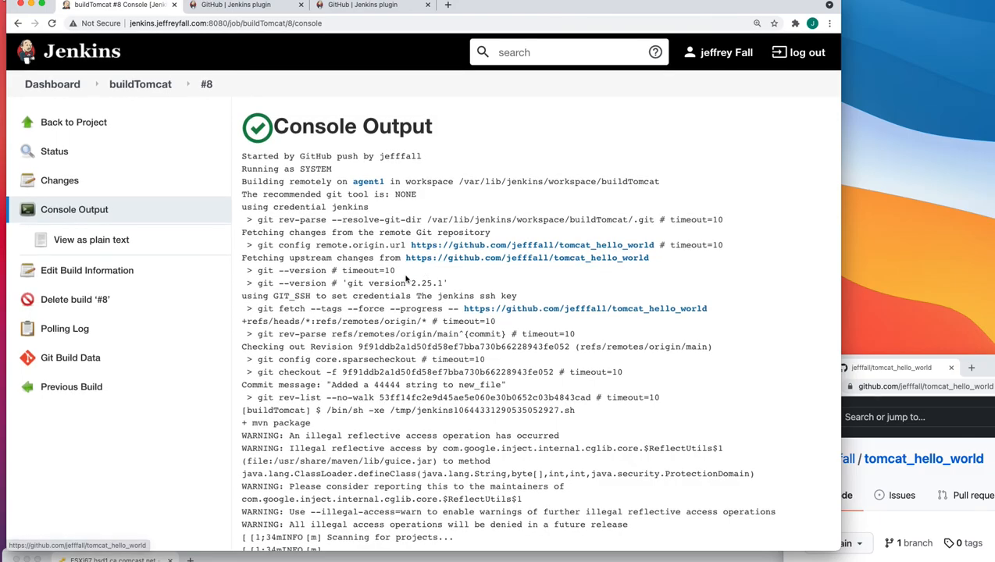
Confirm build #8's console log ends in Finished: SUCCESS, then return to the buildTomcat project page.
{"action": "scroll", "coordinate": [405, 278], "scroll_direction": "down", "scroll_amount": 10}
{"action": "scroll", "coordinate": [406, 275], "scroll_direction": "down", "scroll_amount": 20}
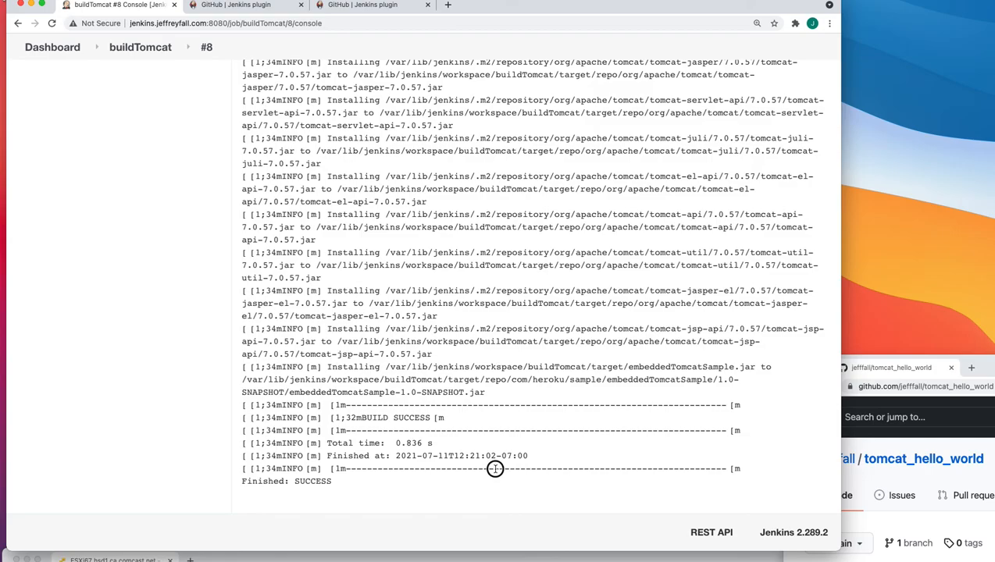
{"action": "scroll", "coordinate": [498, 477], "scroll_direction": "up", "scroll_amount": 20}
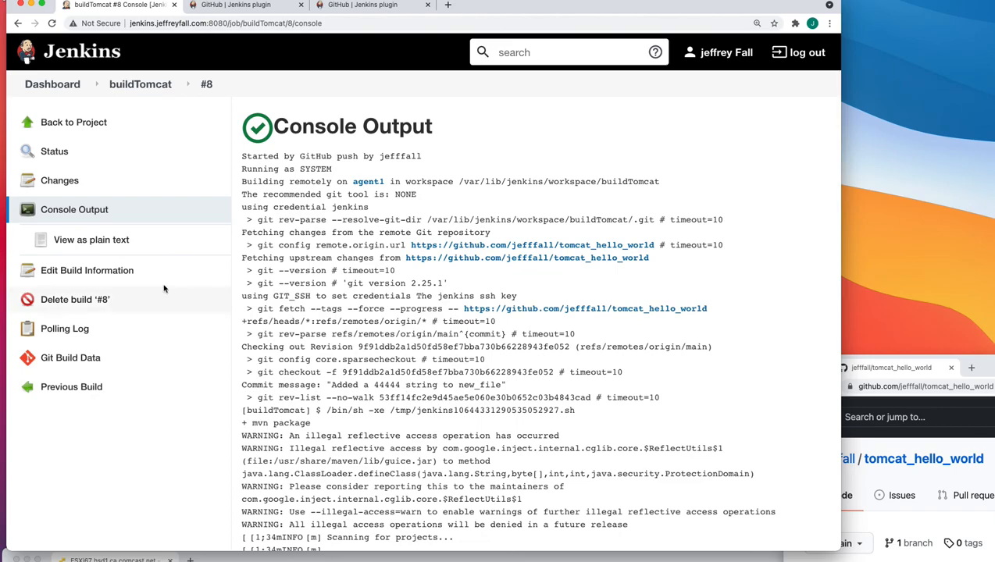
{"action": "left_click", "coordinate": [59, 124]}
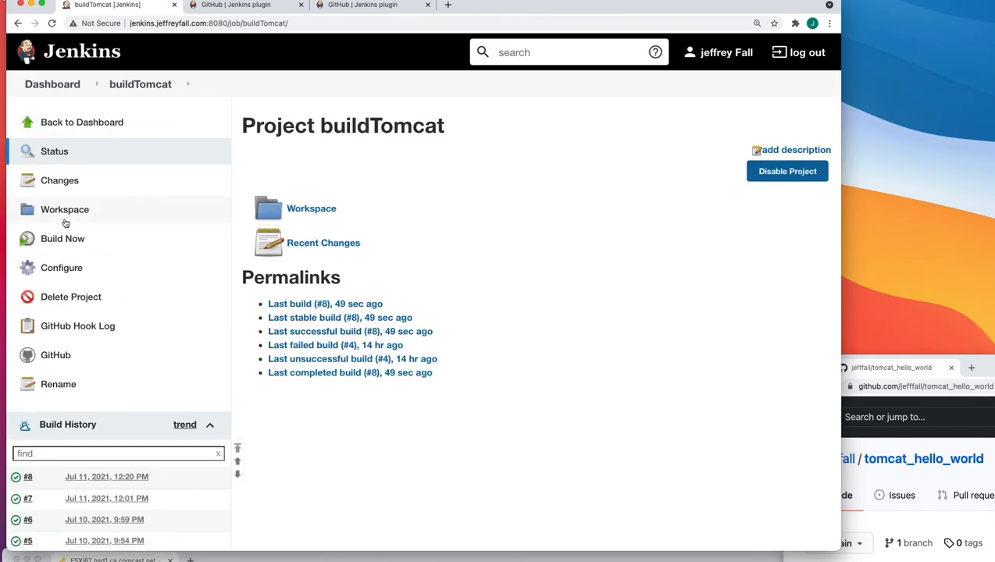
Review the buildTomcat configuration, checking the Execute shell command is still 'mvn package', without changing anything.
{"action": "left_click", "coordinate": [67, 268]}
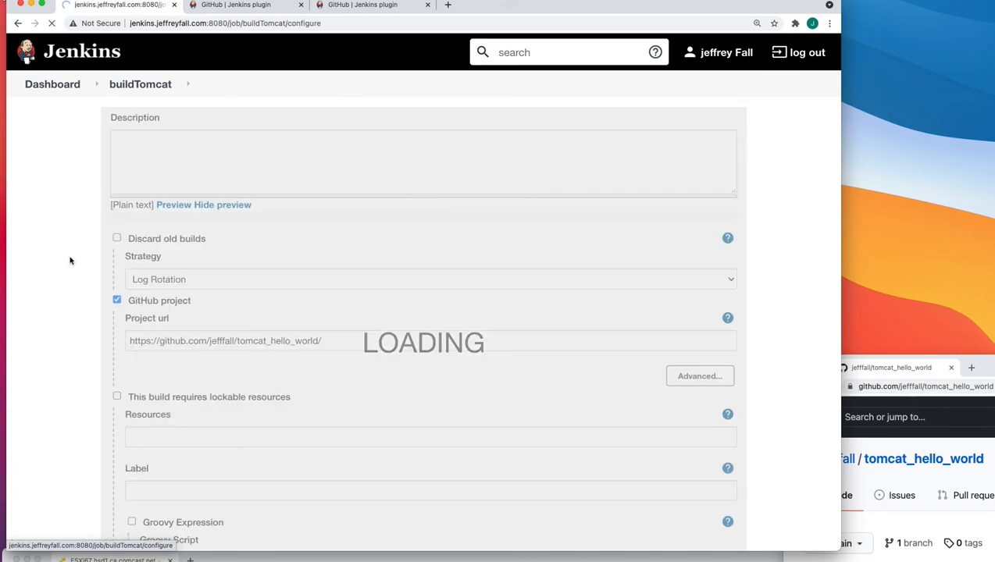
{"action": "scroll", "coordinate": [209, 266], "scroll_direction": "down", "scroll_amount": 15}
{"action": "scroll", "coordinate": [210, 270], "scroll_direction": "down", "scroll_amount": 3}
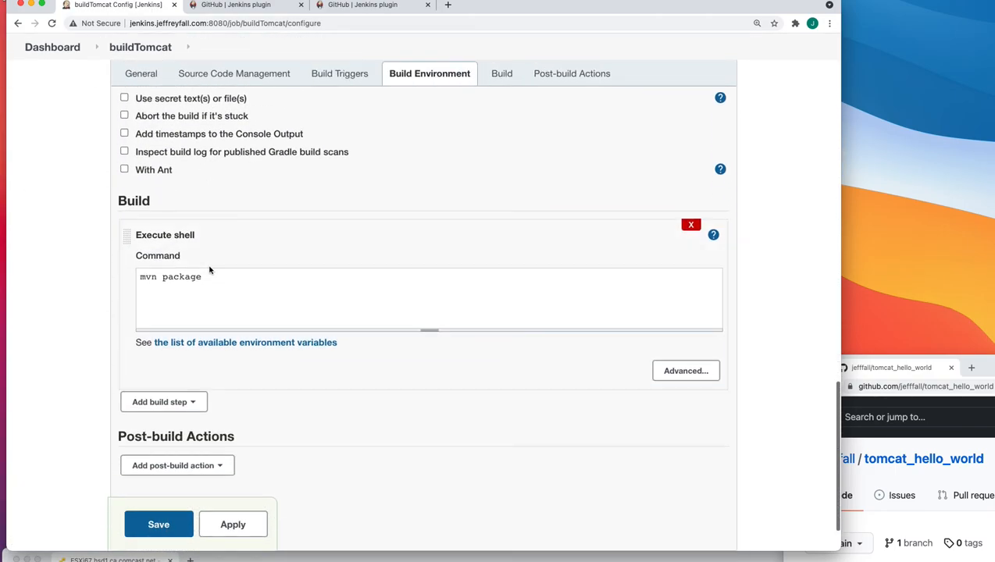
{"action": "double_click", "coordinate": [173, 276]}
{"action": "left_click_drag", "start_coordinate": [172, 277], "coordinate": [131, 276]}
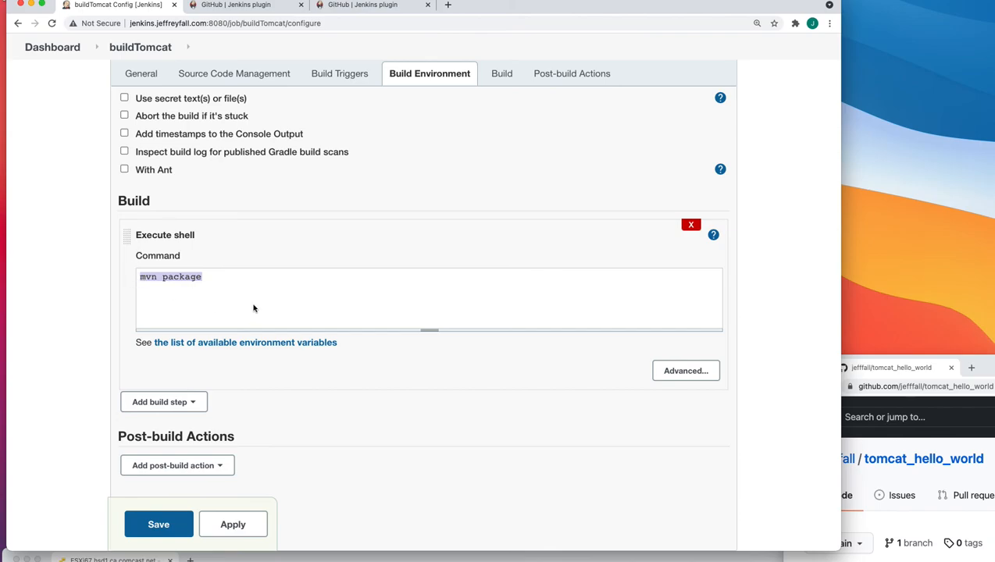
{"action": "left_click", "coordinate": [245, 298]}
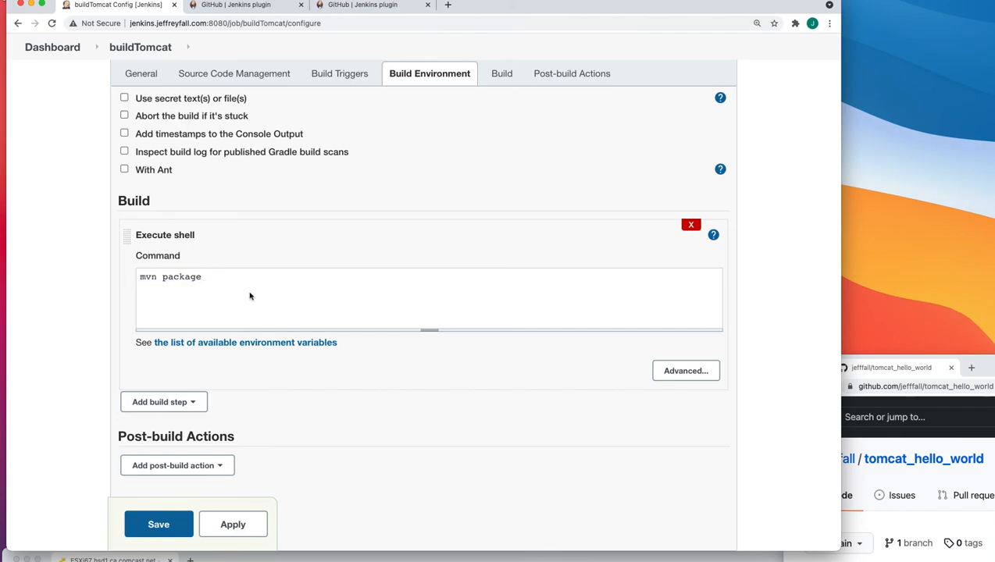
{"action": "scroll", "coordinate": [249, 296], "scroll_direction": "down", "scroll_amount": 2}
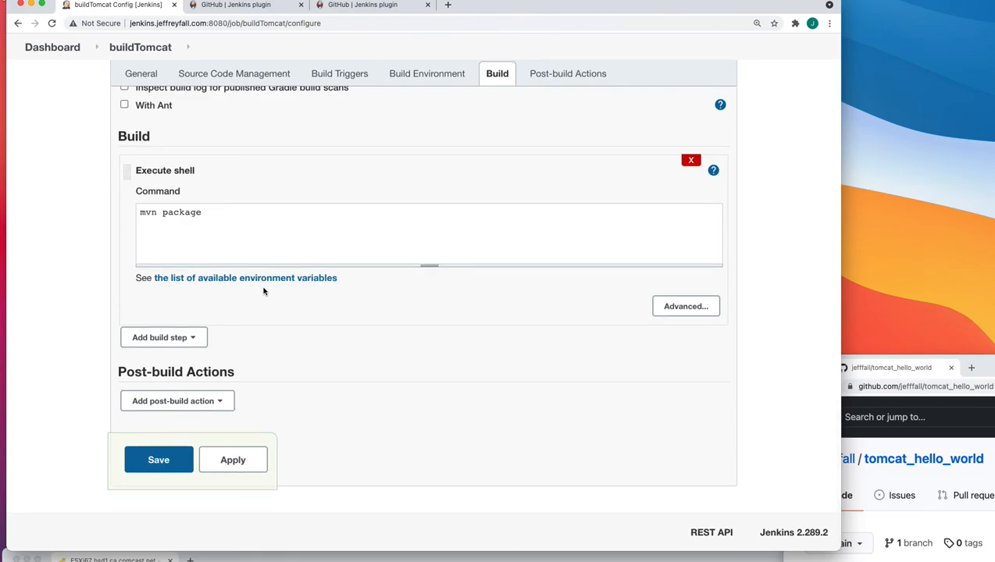
{"action": "scroll", "coordinate": [263, 292], "scroll_direction": "up", "scroll_amount": 1}
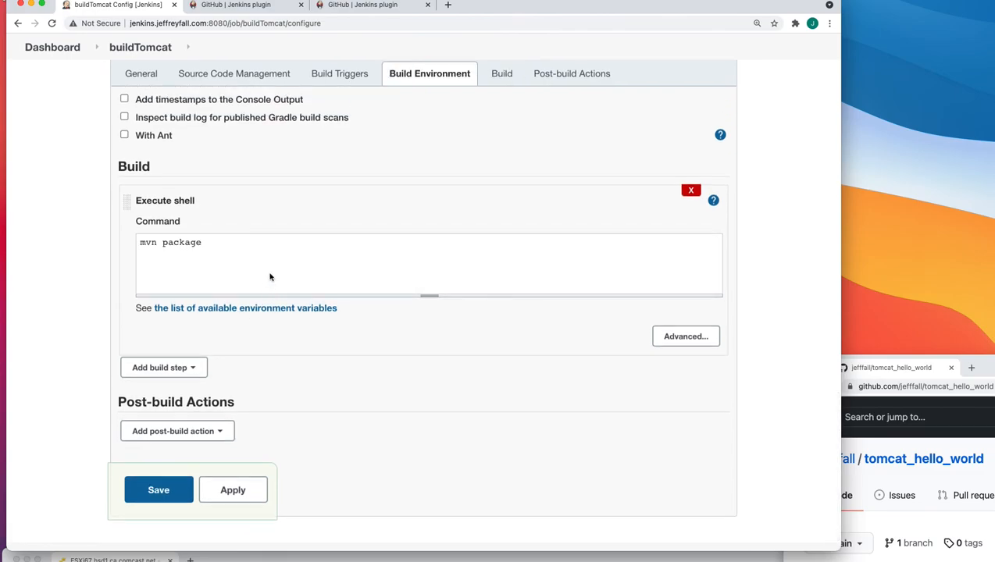
{"action": "scroll", "coordinate": [270, 277], "scroll_direction": "up", "scroll_amount": 6}
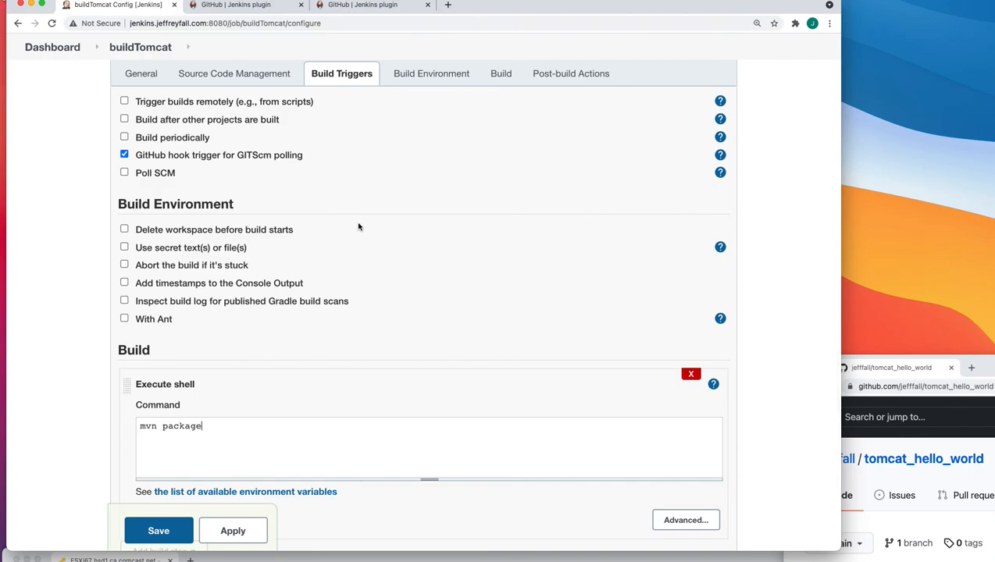
{"action": "scroll", "coordinate": [358, 223], "scroll_direction": "up", "scroll_amount": 15}
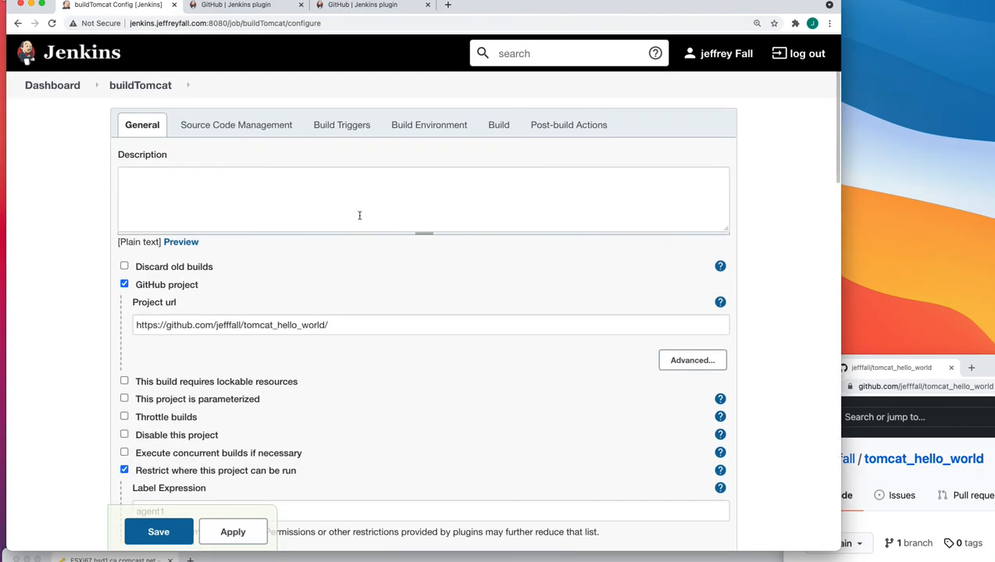
{"action": "left_click", "coordinate": [61, 82]}
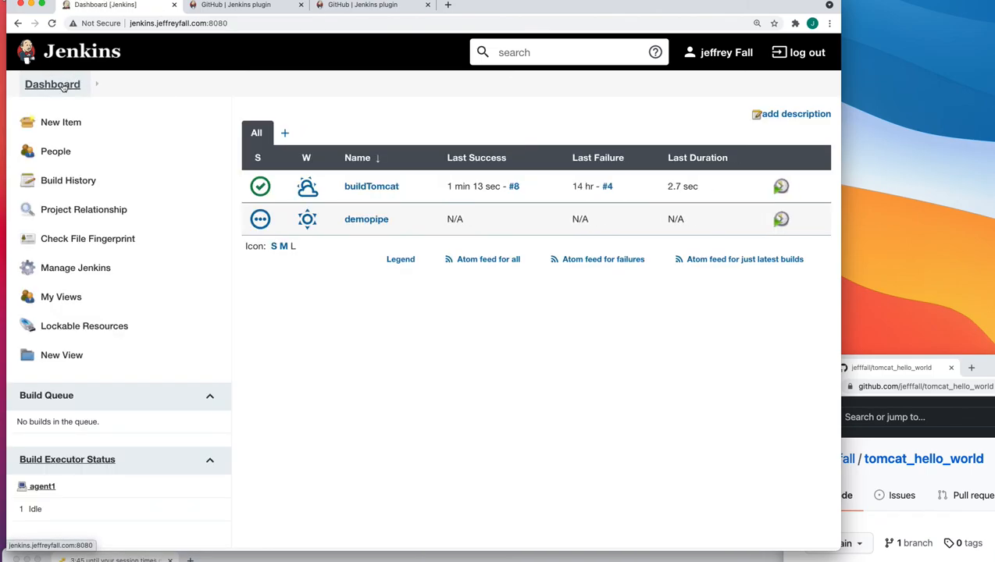